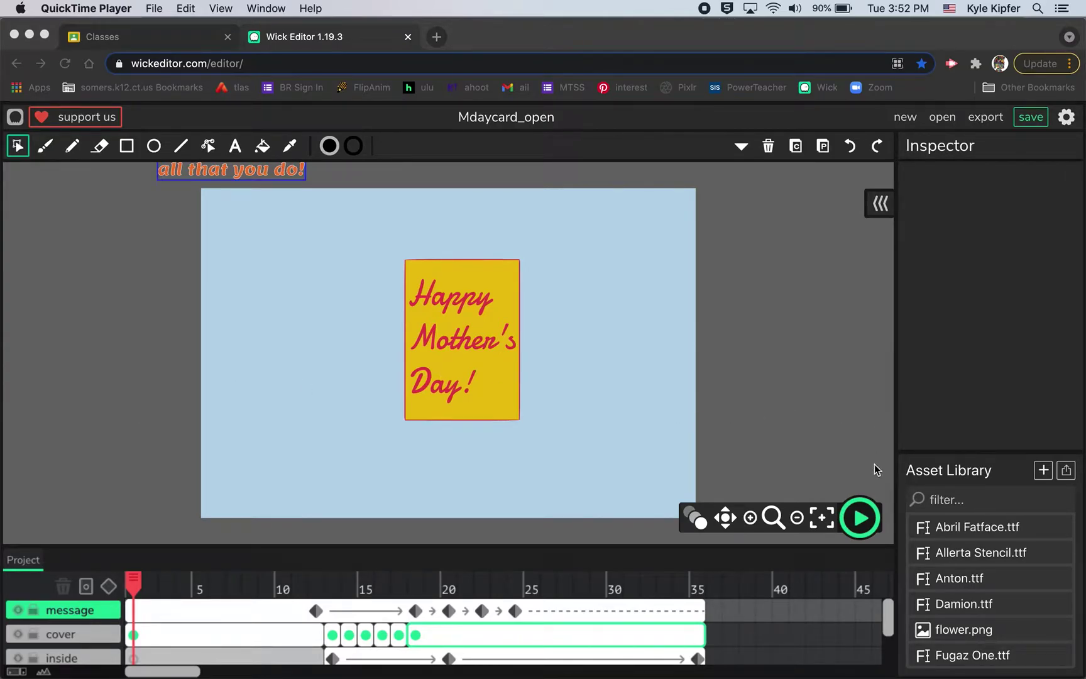
- Play the Mdaycard_open card animation and pause it around frame 16 once the card opens
click(860, 518)
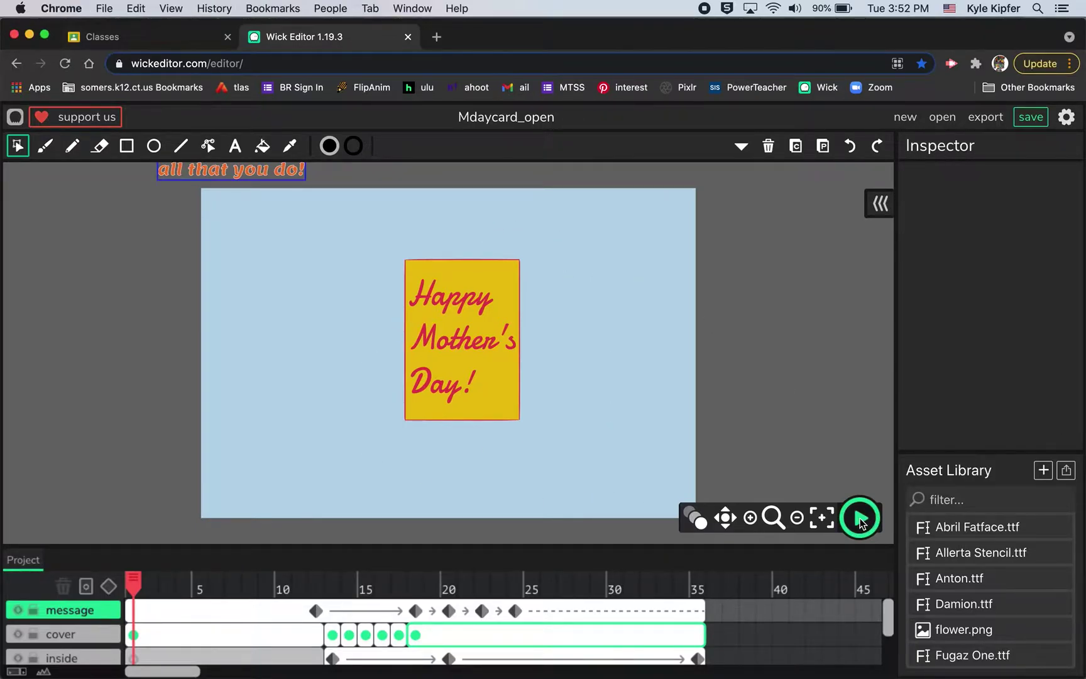
click(734, 498)
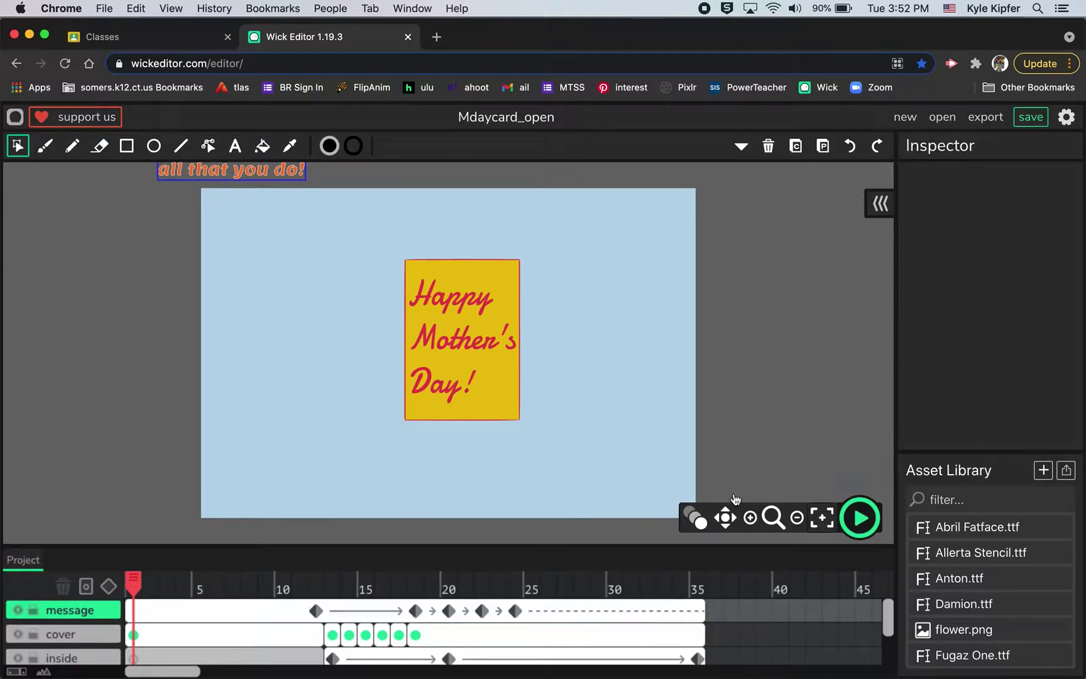
click(860, 518)
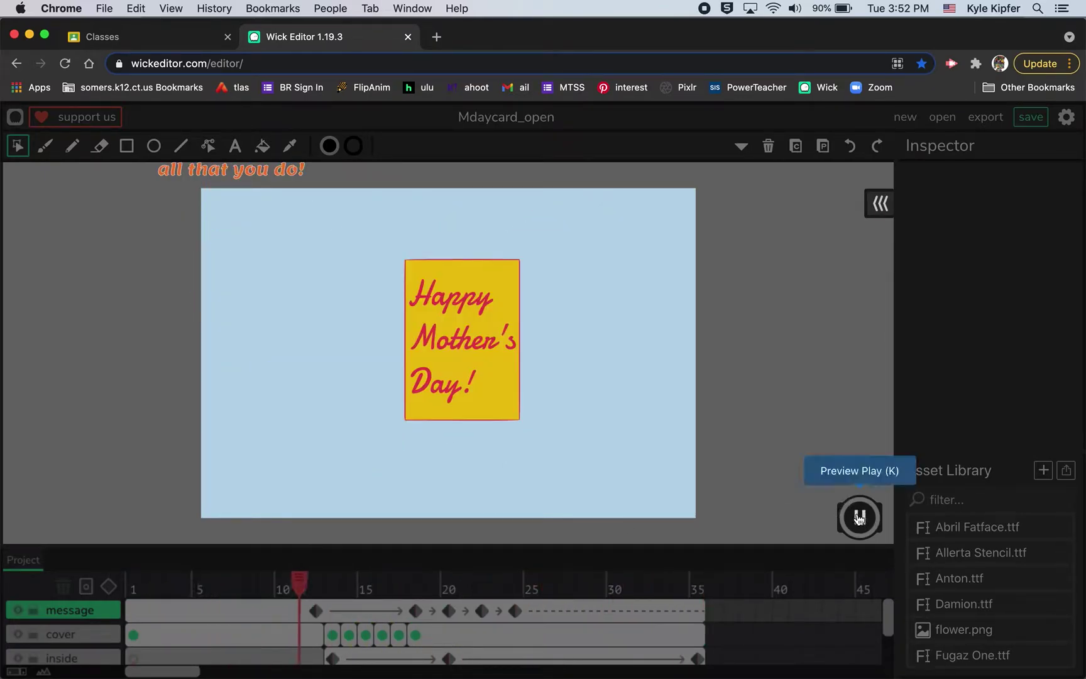
click(860, 518)
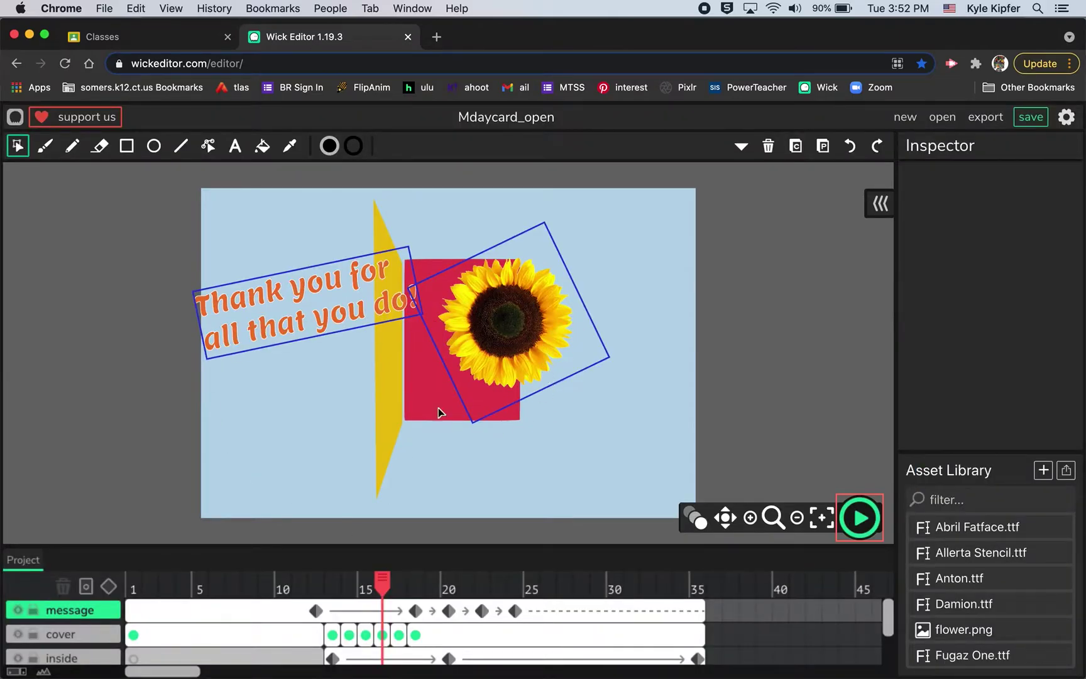
- Open Wick Editor in a new browser tab and start a fresh project, discarding the autosave
click(436, 37)
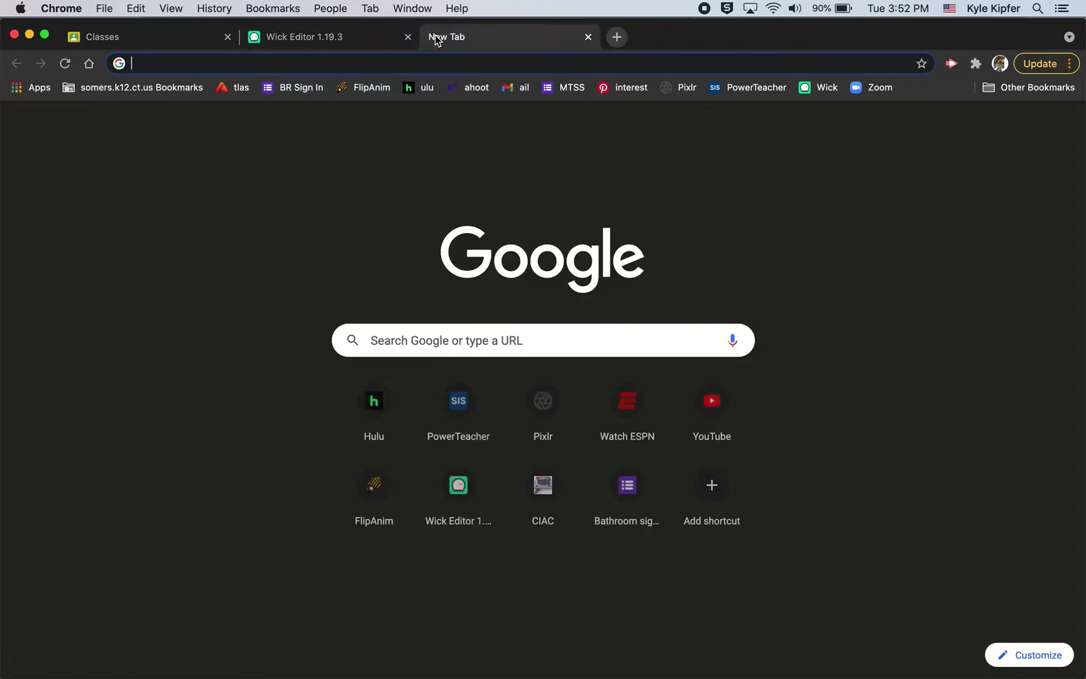
click(814, 91)
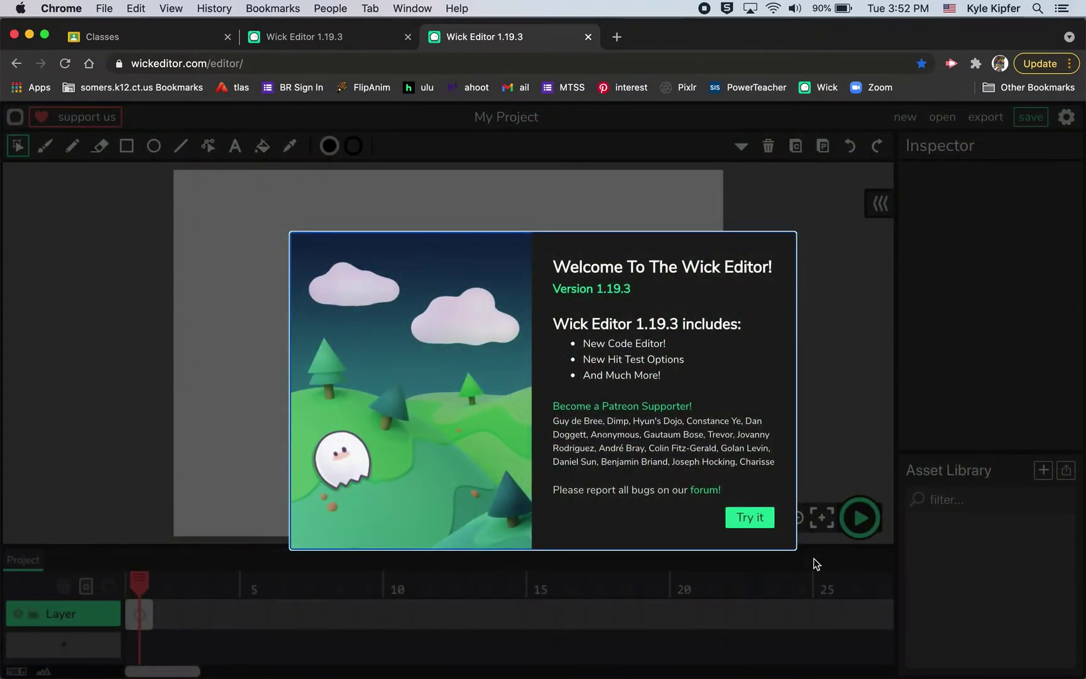
click(750, 517)
click(509, 434)
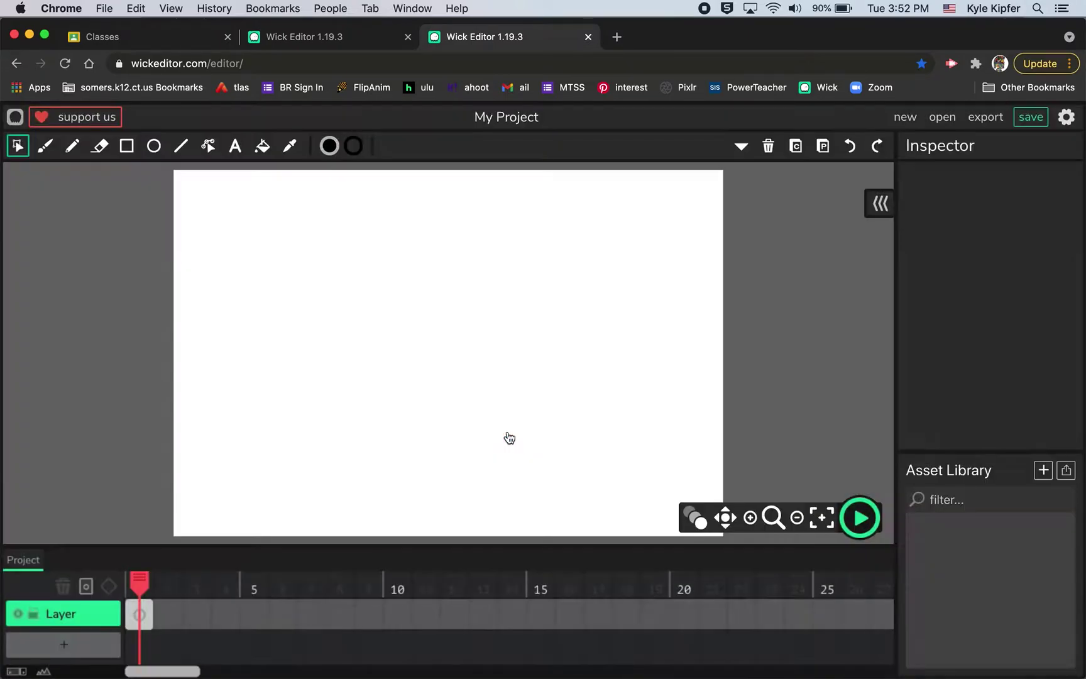
- Rename the default layer to 'back'
click(87, 619)
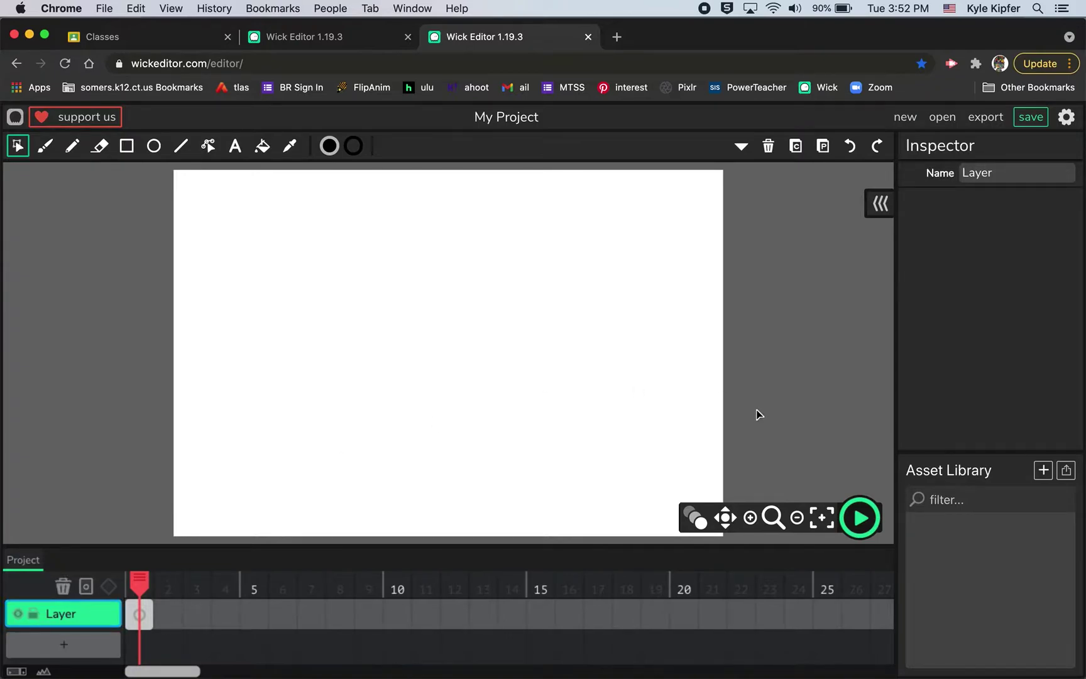
click(997, 176)
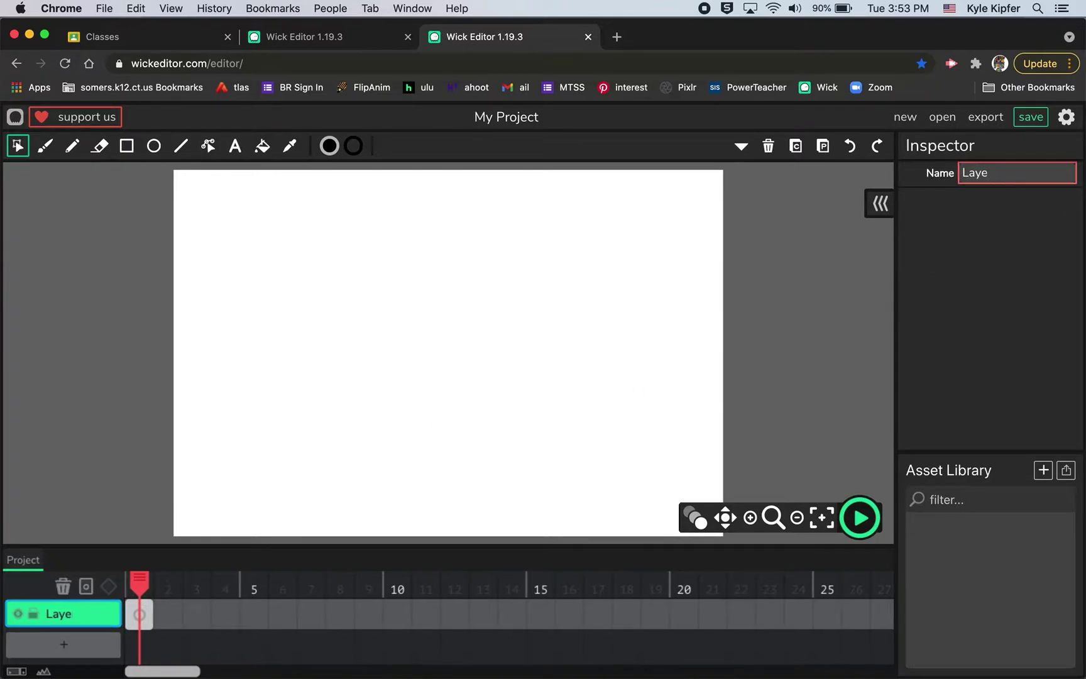
key(BackSpace)
key(BackSpace)
key(BackSpace)
text(back)
key(BackSpace)
- Add a second layer above 'back' and name it 'cover'
click(64, 645)
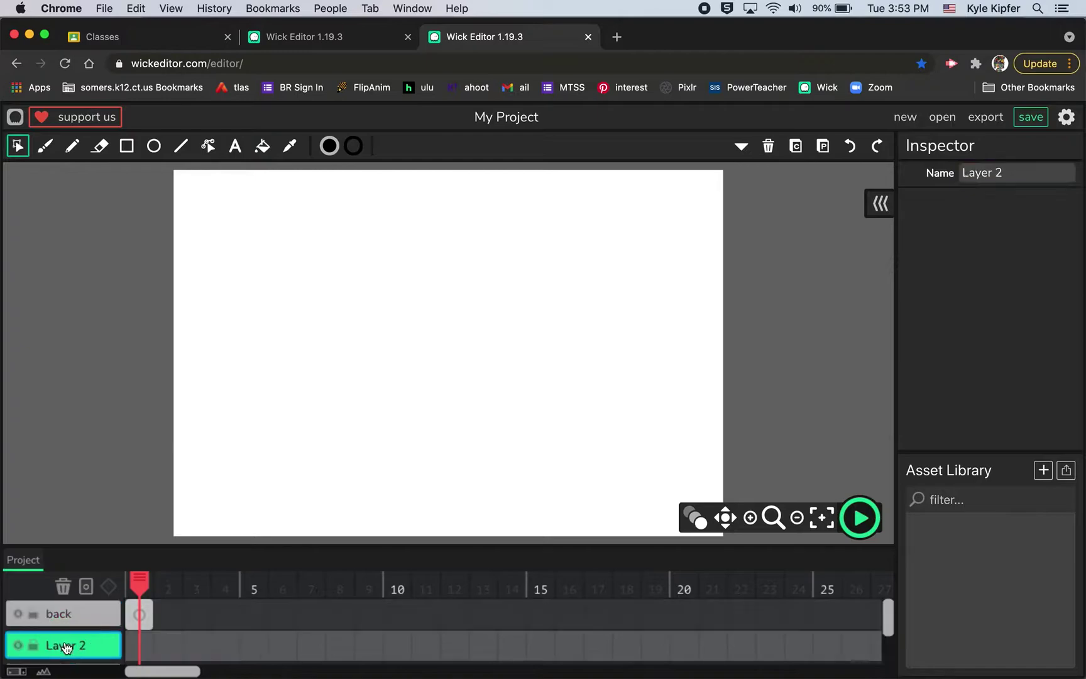
drag(66, 645, 71, 614)
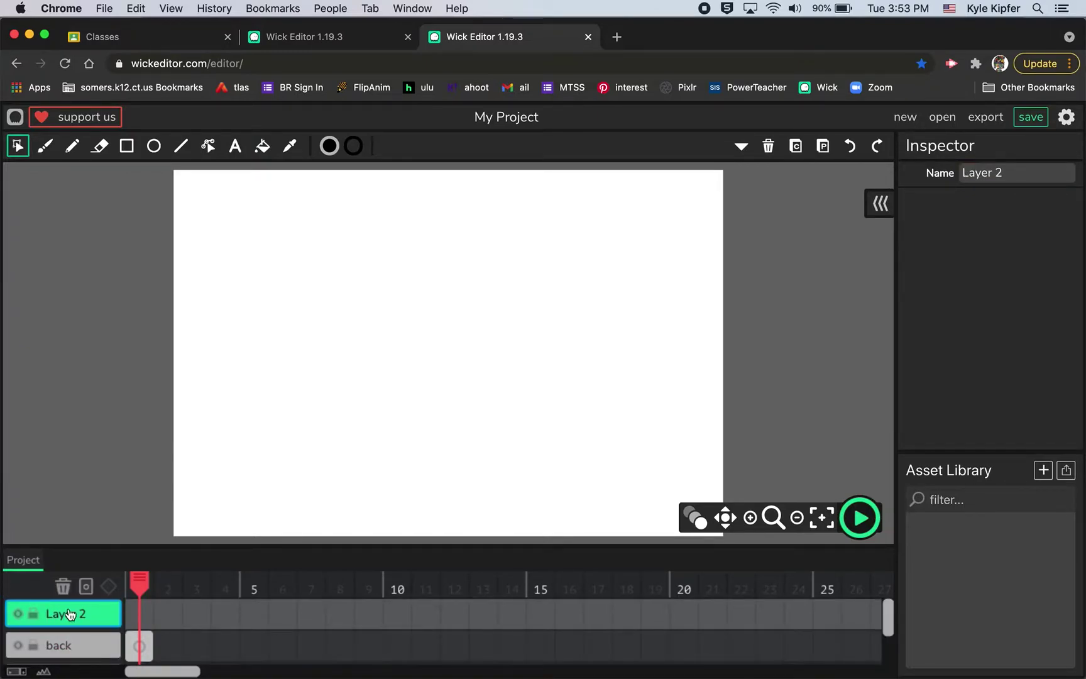
drag(1042, 180, 893, 173)
text(cover)
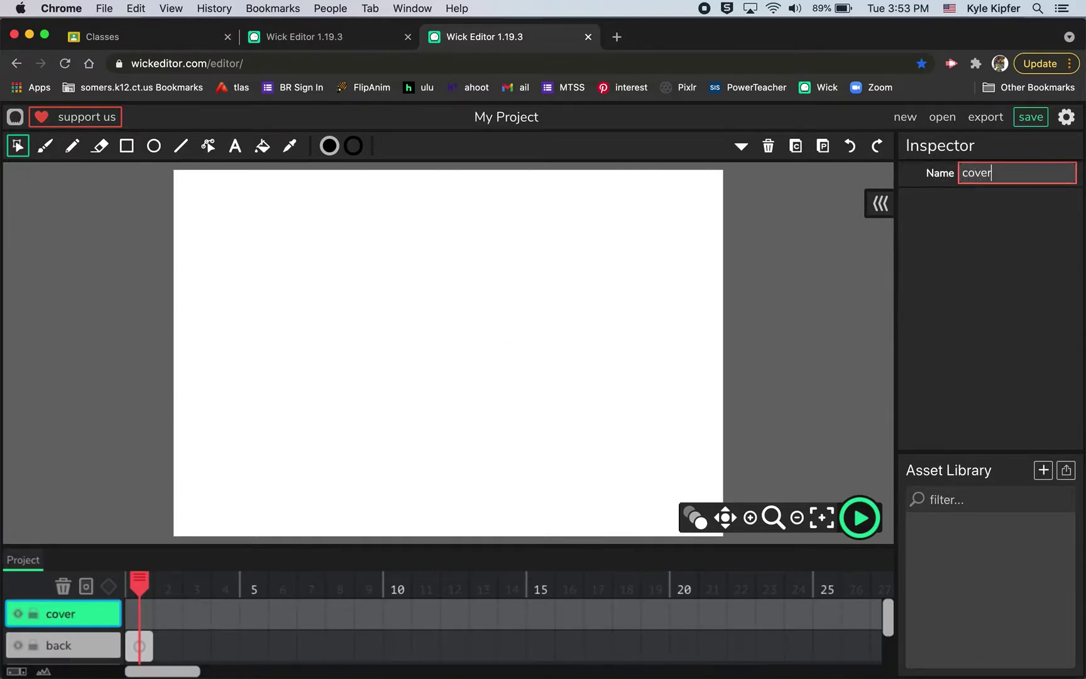
- On the back layer's first frame, draw a red rectangle with stroke width 0 near the stage centre
click(137, 646)
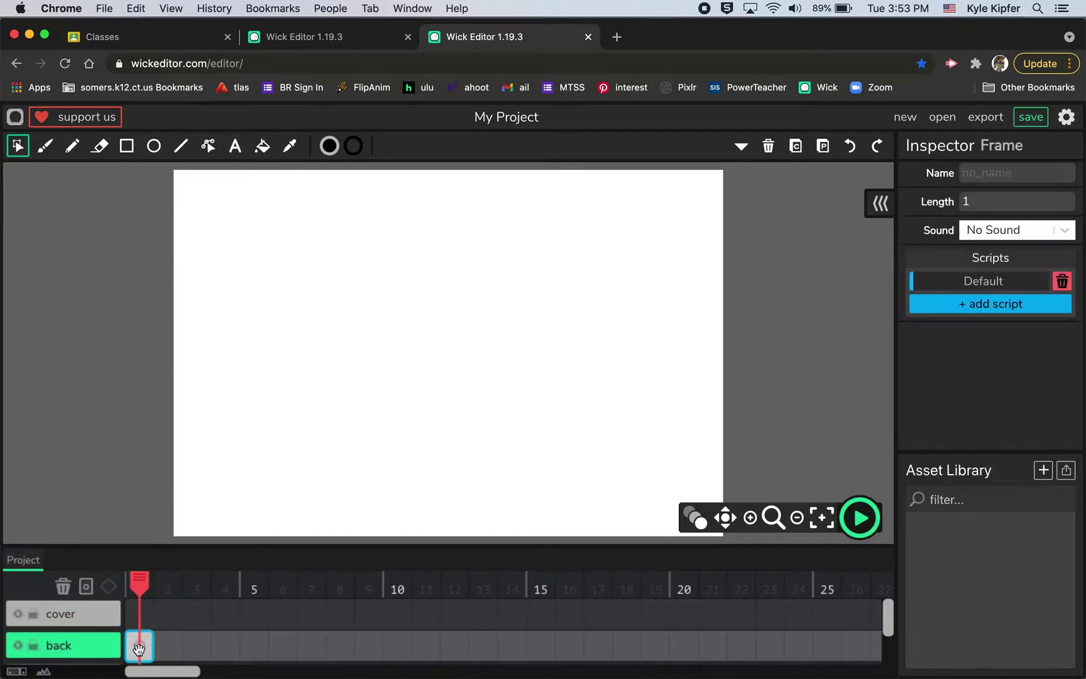
click(127, 147)
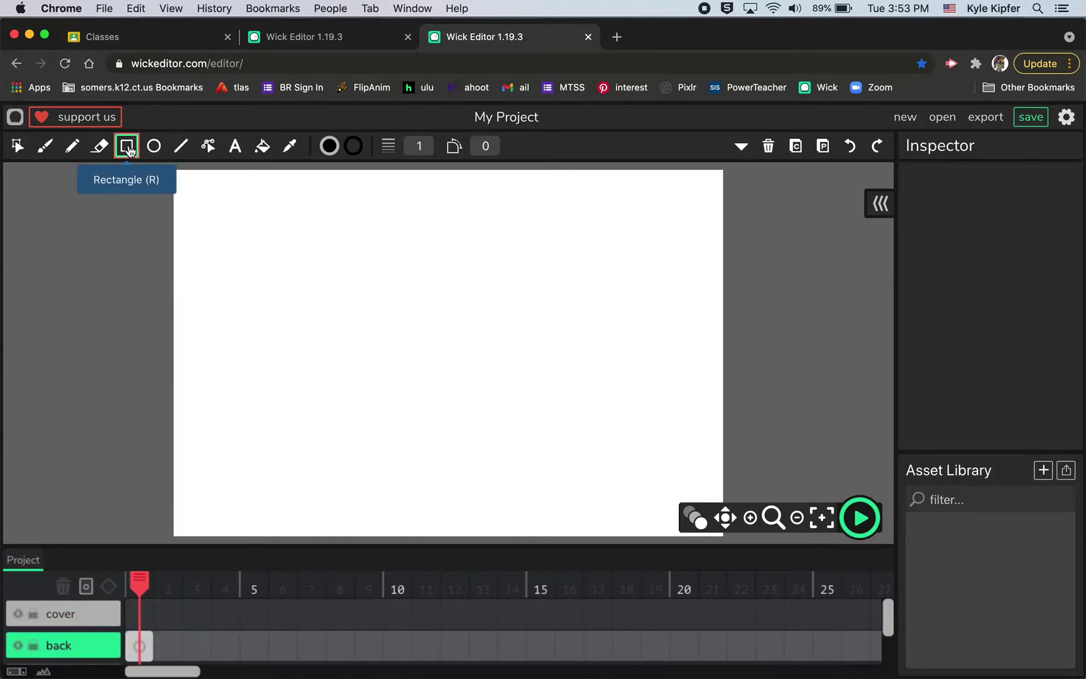
click(430, 145)
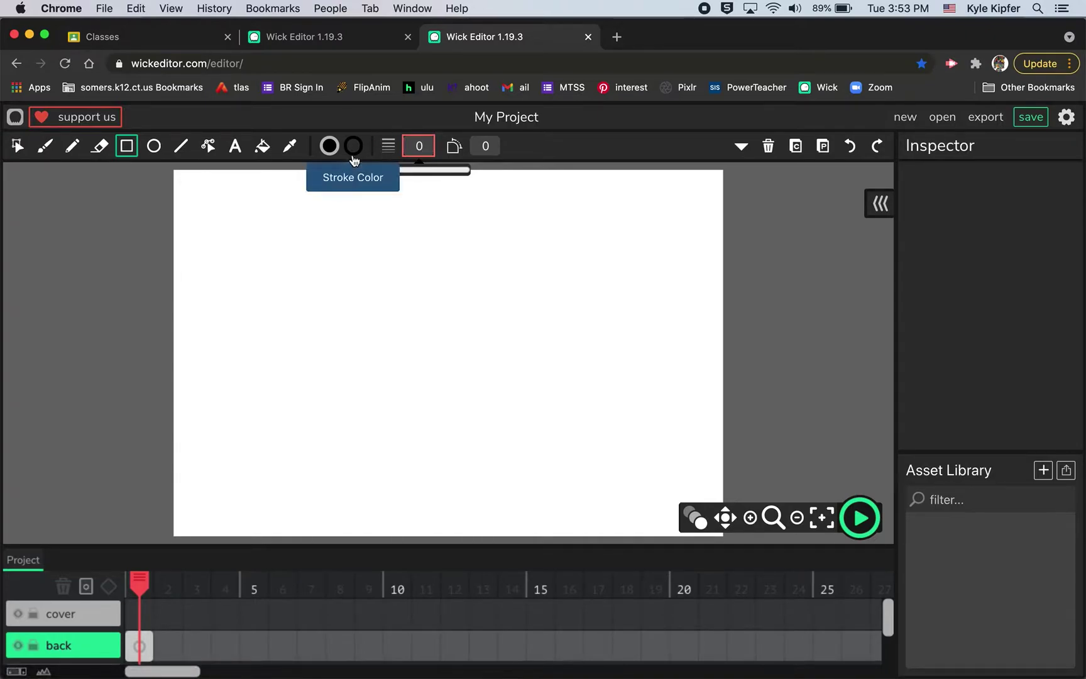
click(332, 149)
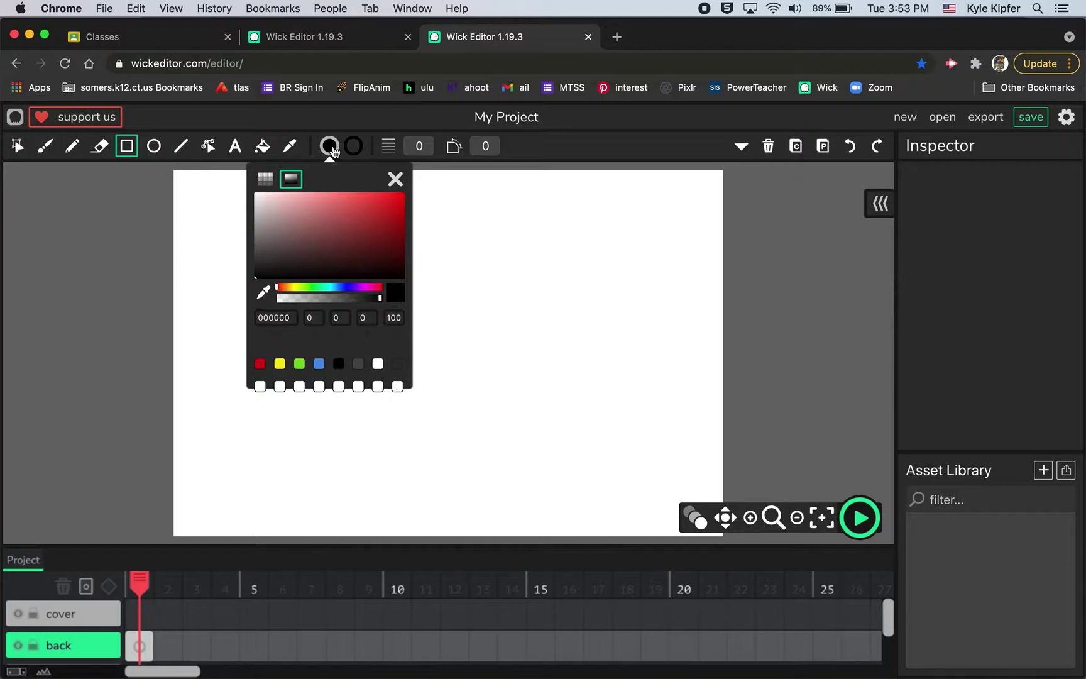
click(353, 200)
click(403, 181)
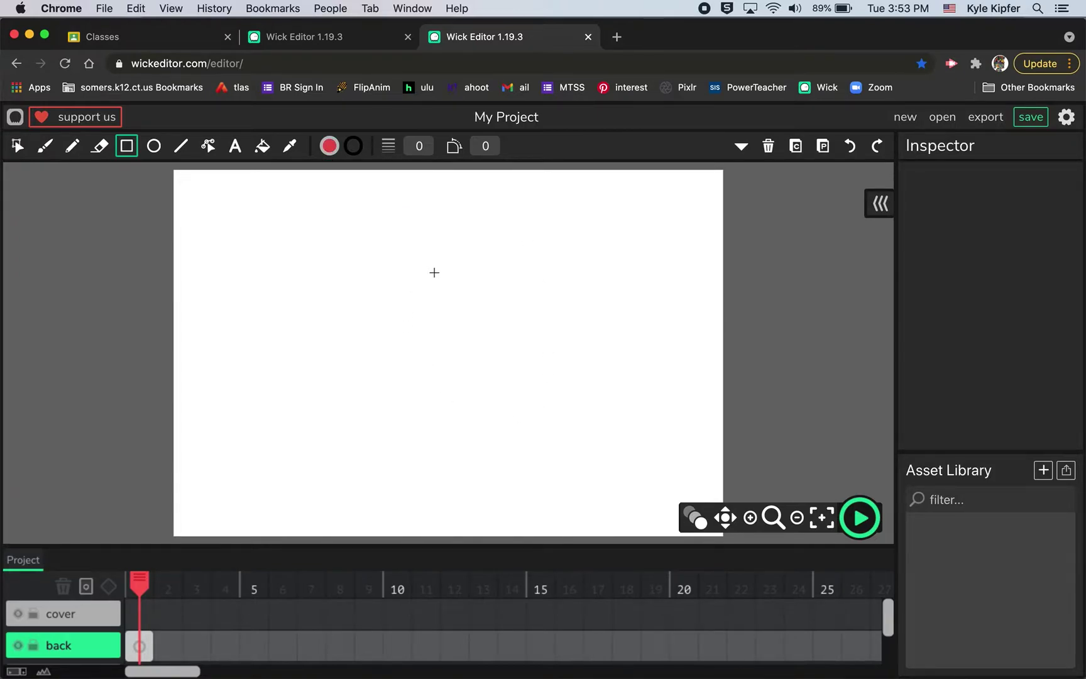
drag(434, 273, 551, 425)
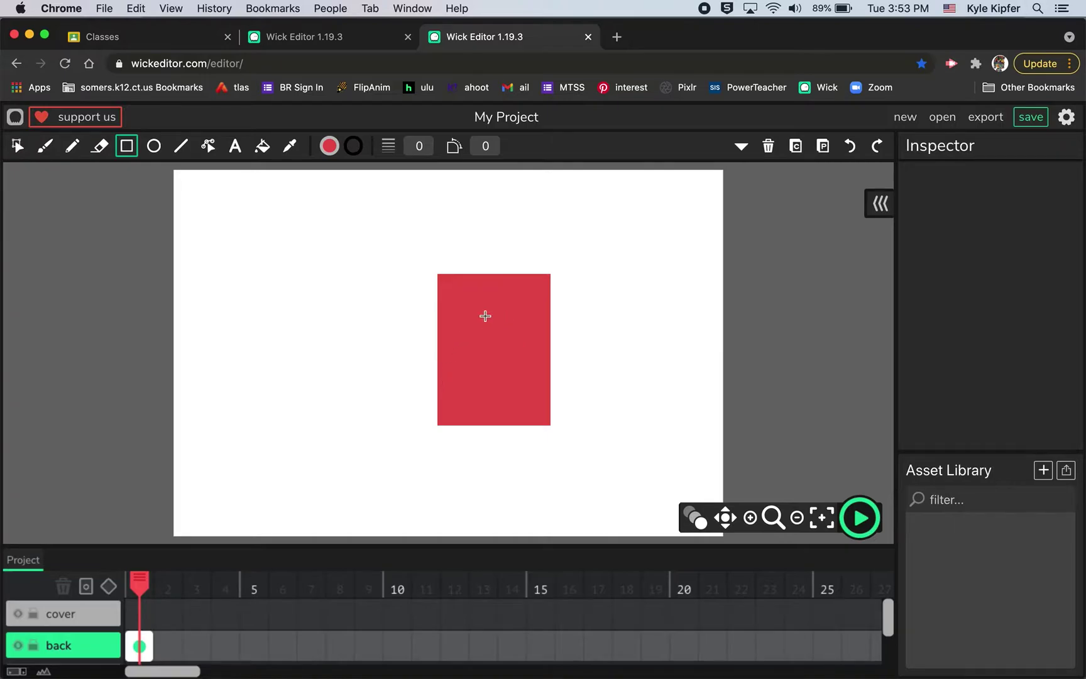
- Nudge the red rectangle a few pixels to the right
click(17, 146)
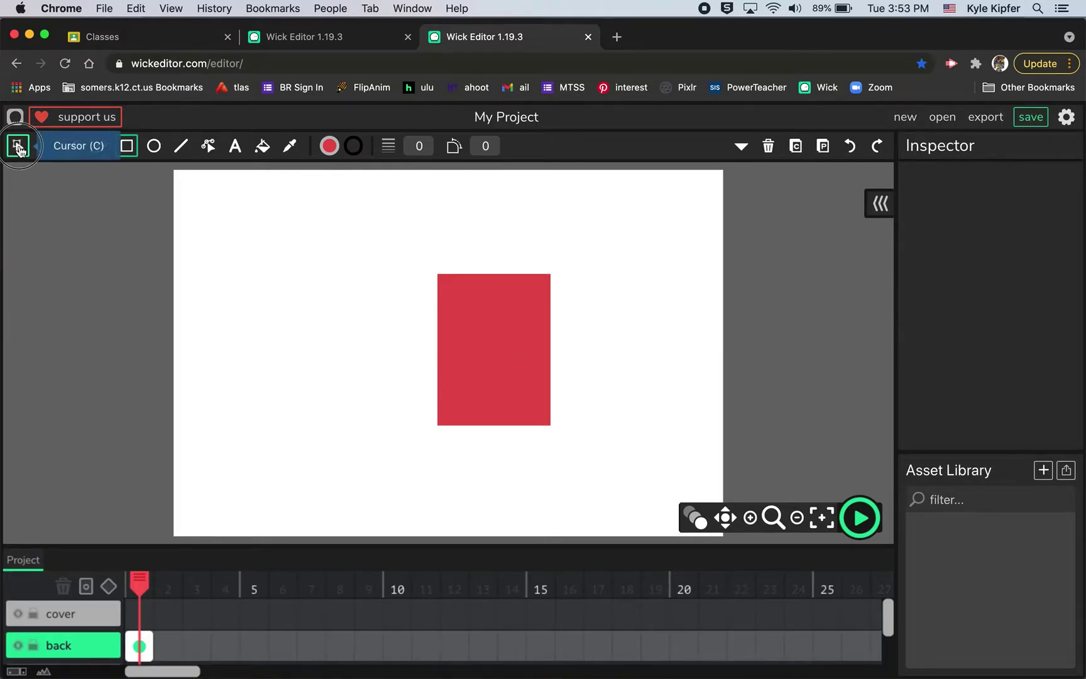
click(478, 353)
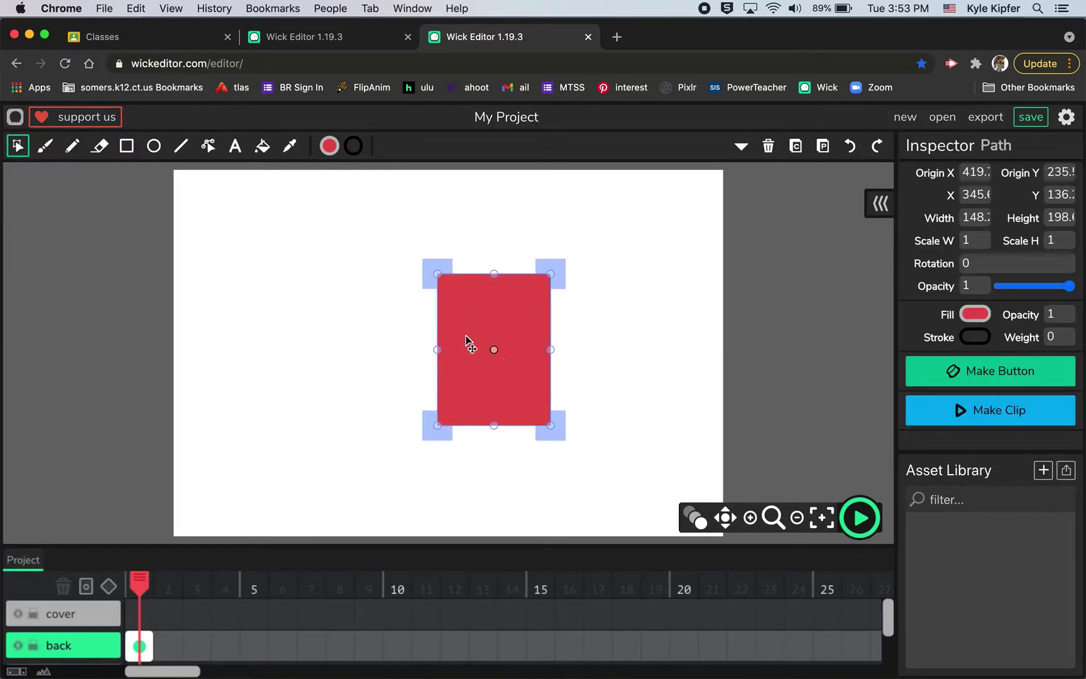
drag(480, 333, 480, 336)
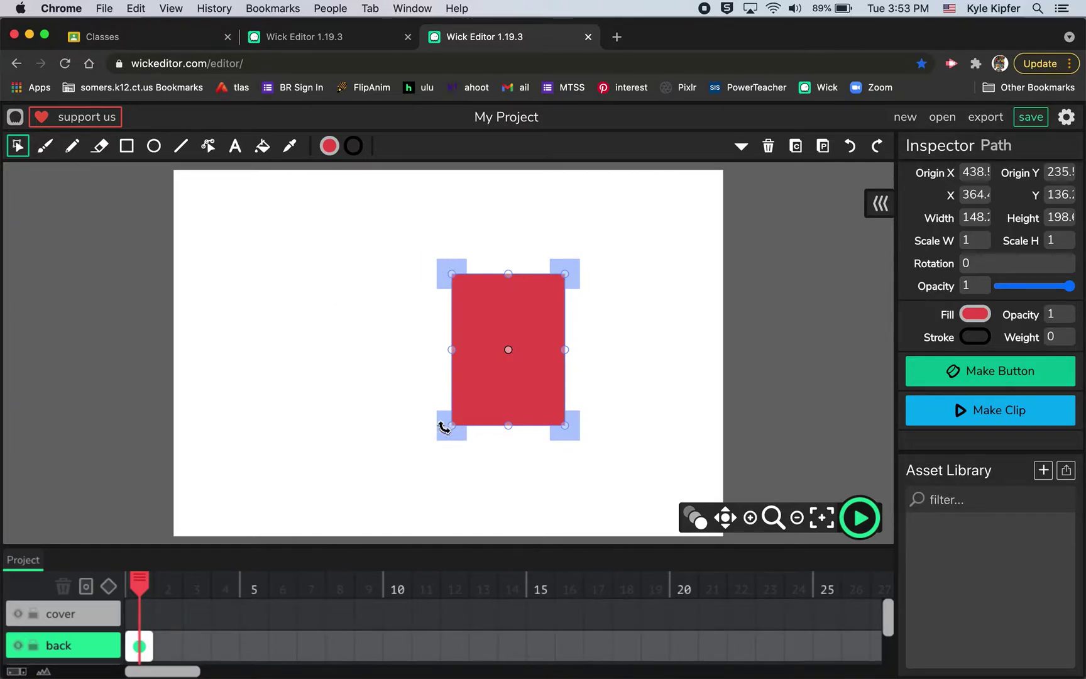
drag(488, 308, 494, 310)
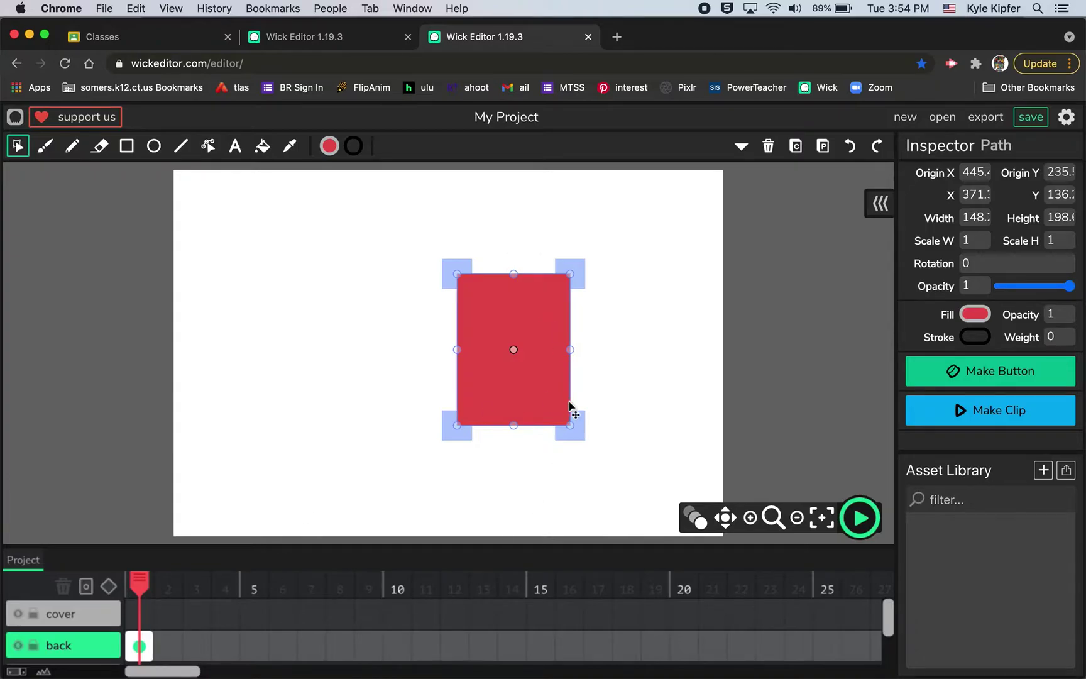
click(340, 354)
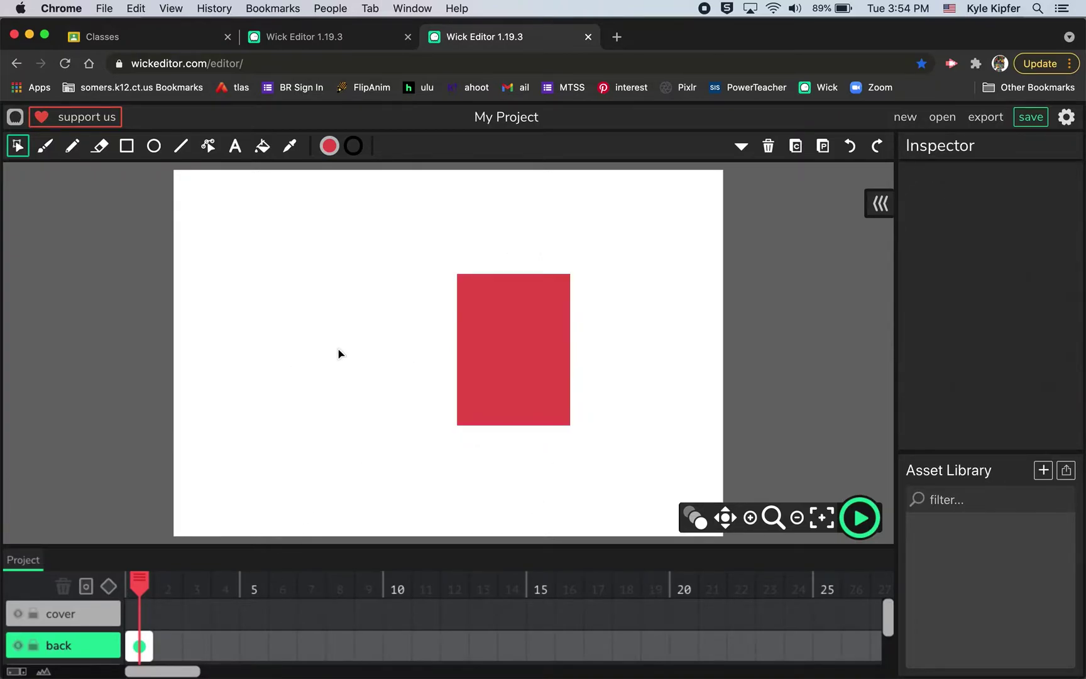
- Paste the rectangle onto the cover layer's first frame and recolour it orange (E7B150)
click(146, 651)
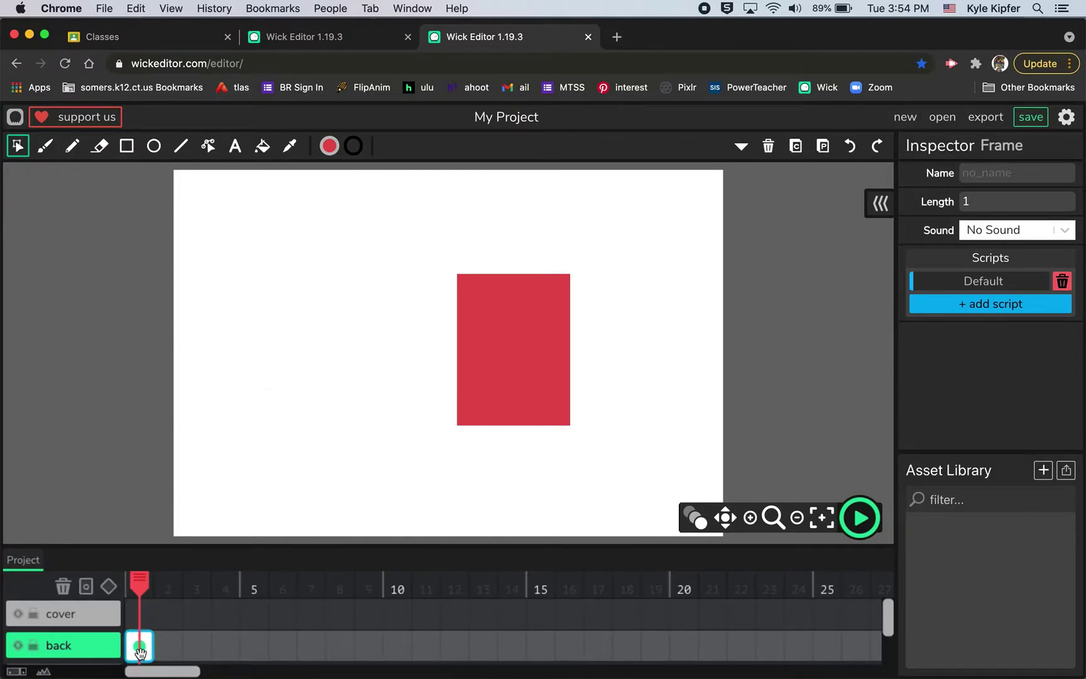
click(134, 613)
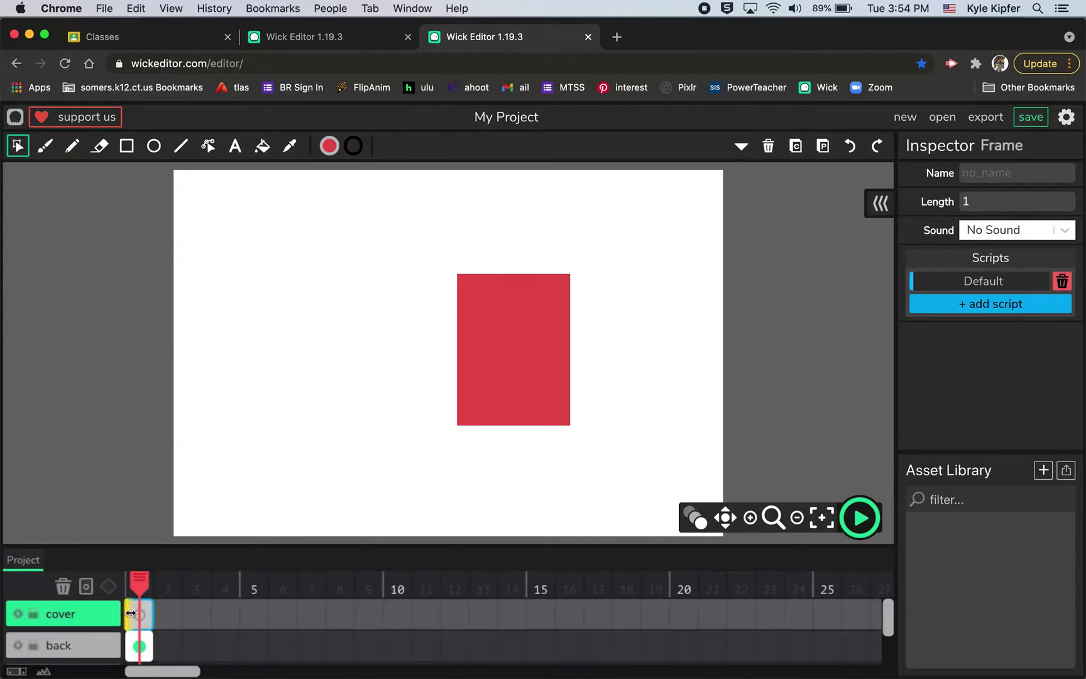
key(ctrl+v)
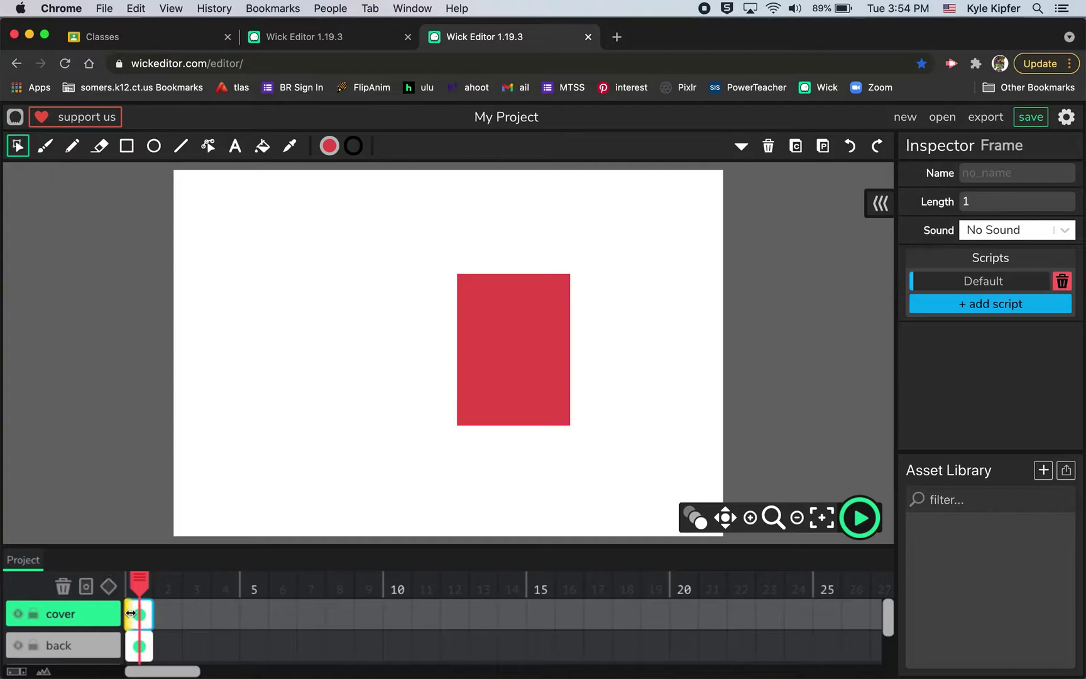
click(523, 343)
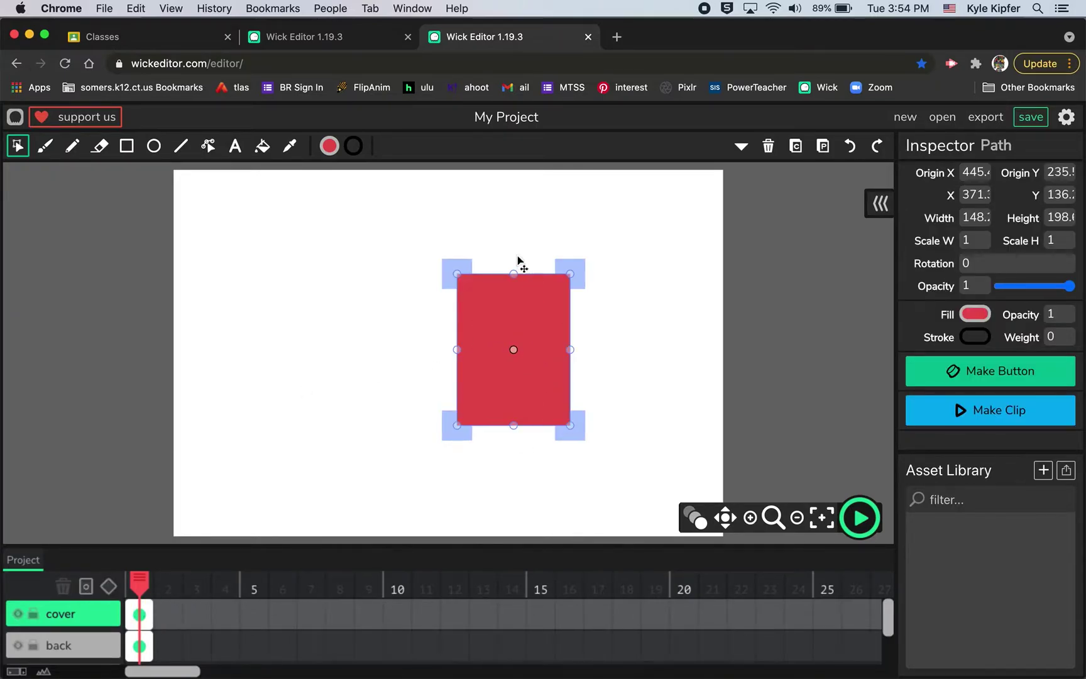
click(330, 146)
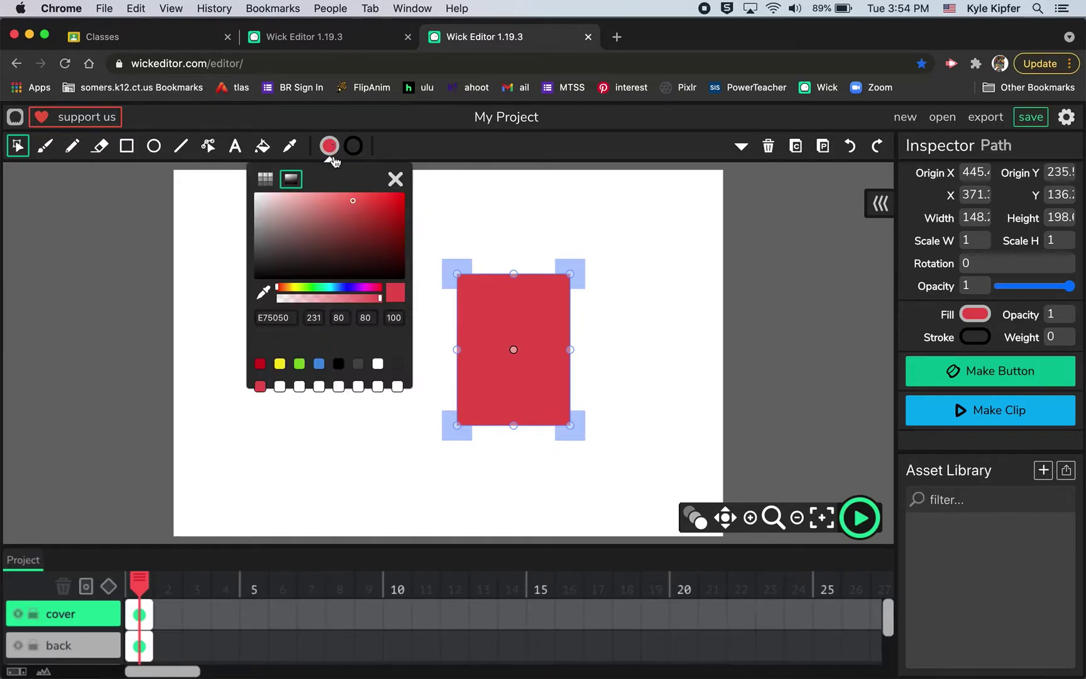
click(288, 287)
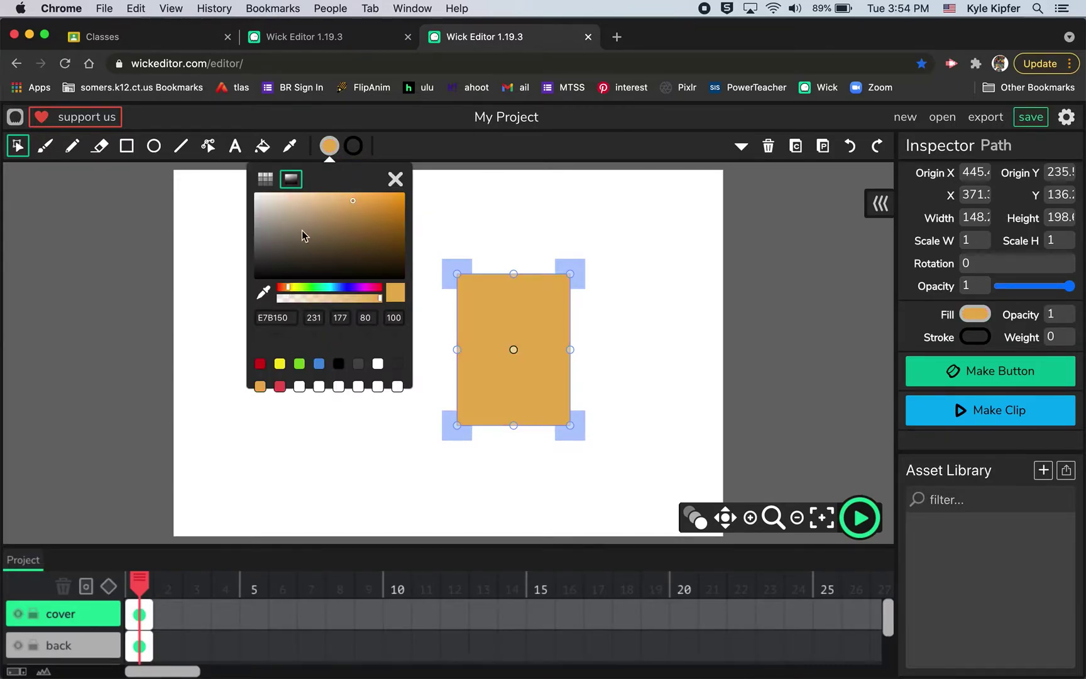
click(444, 151)
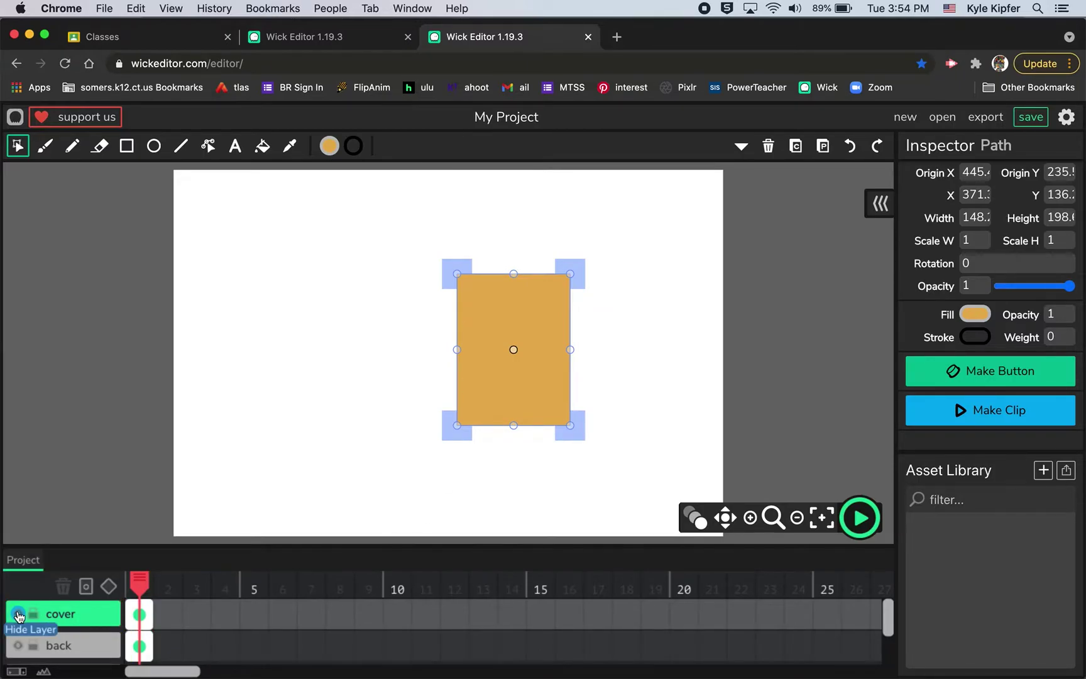
- Toggle the cover layer's visibility off and on, then set timeline frame size to Small
click(17, 614)
click(17, 614)
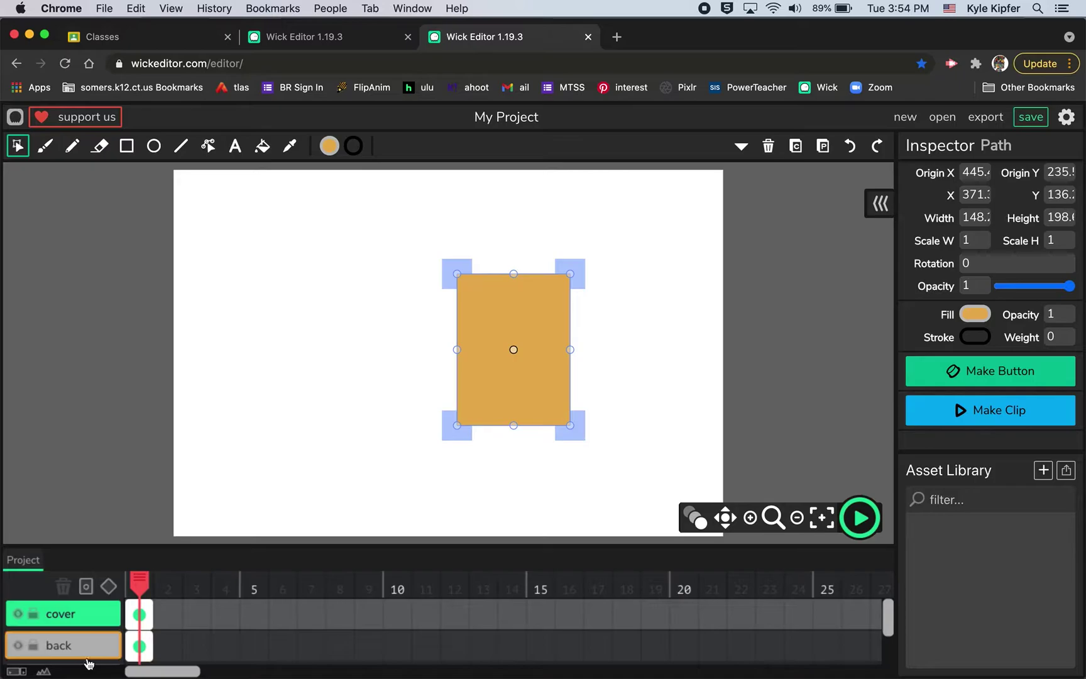
click(17, 672)
click(43, 671)
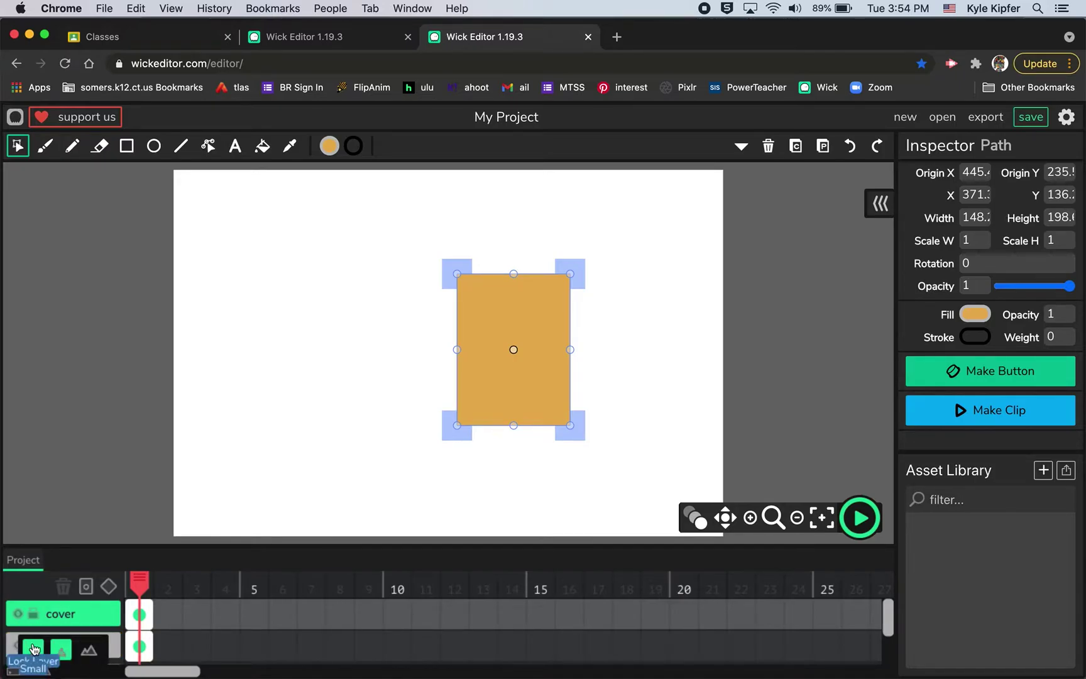
click(34, 649)
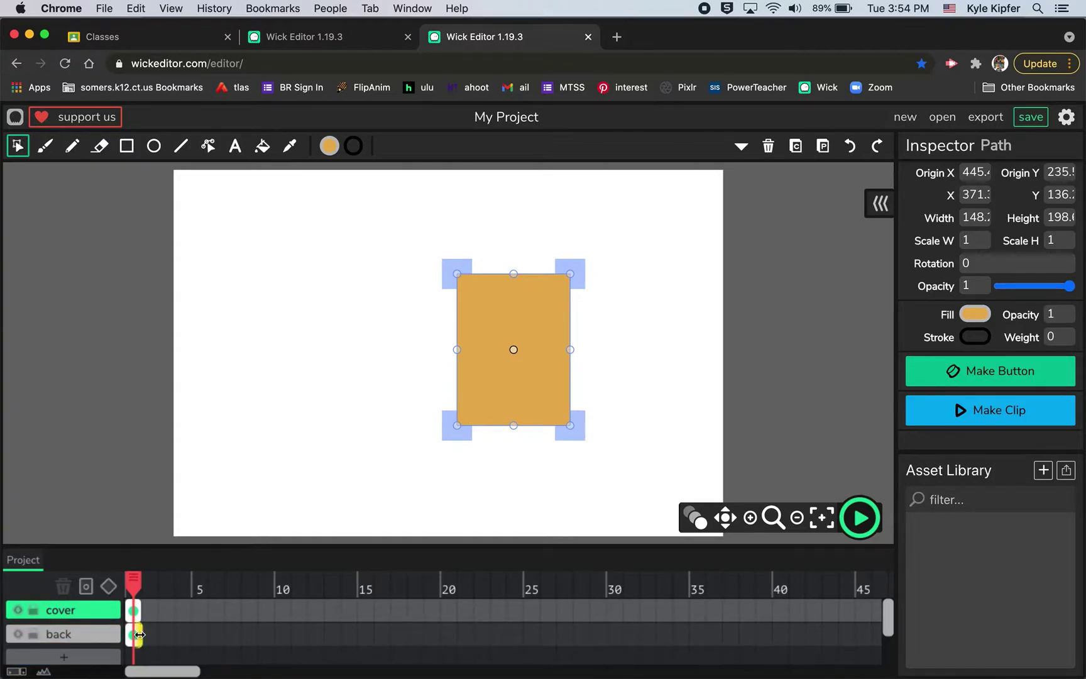
- Extend the back layer's frame to 36 frames and the cover's first frame to frame 13
drag(138, 634, 700, 634)
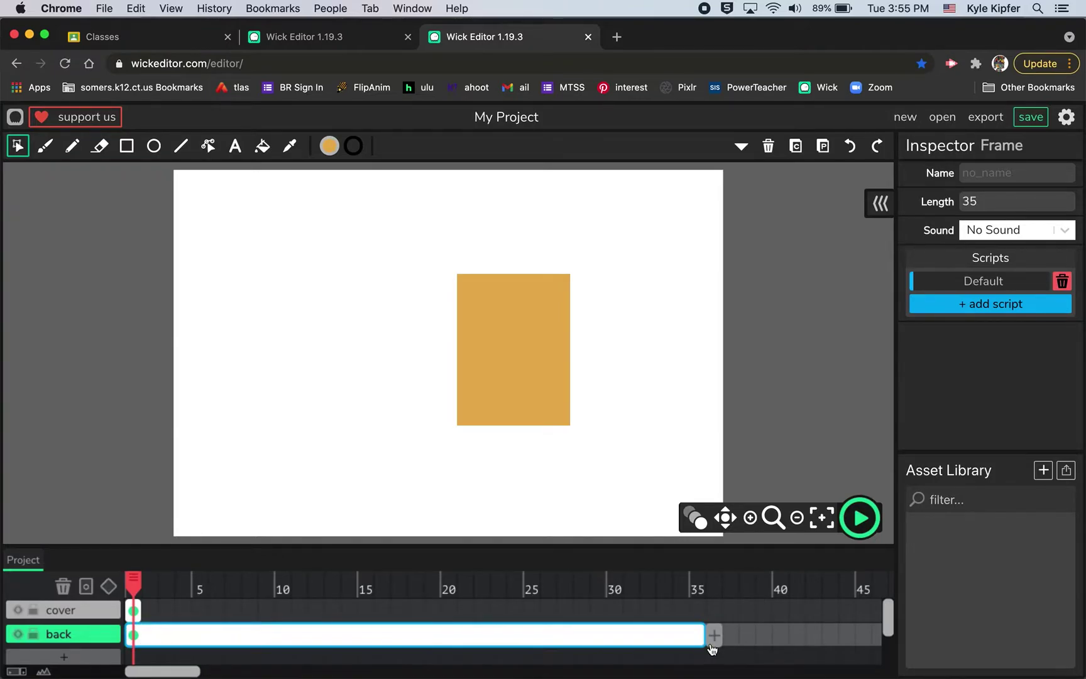
click(704, 636)
drag(705, 636, 721, 636)
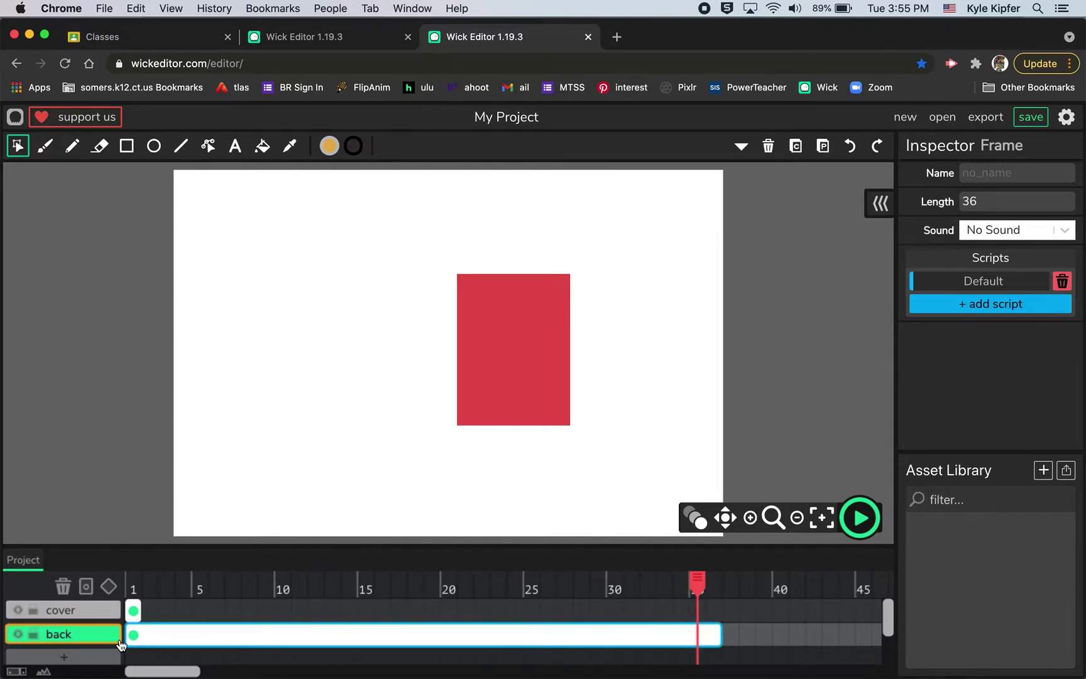
drag(139, 612, 350, 608)
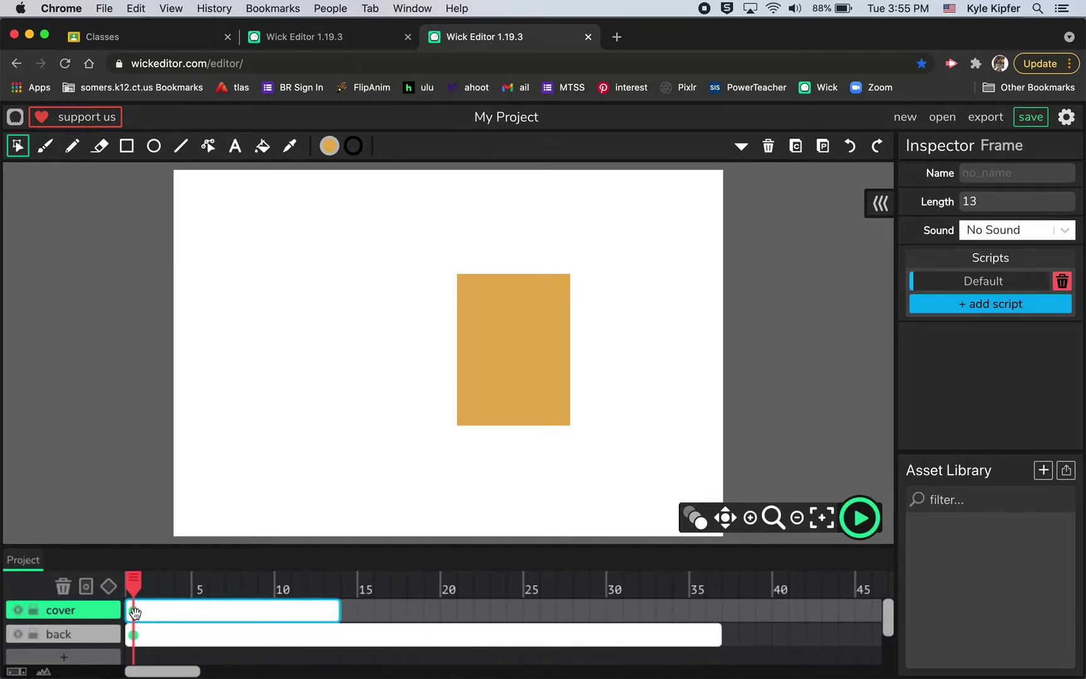
- Add a one-frame cover keyframe at 14 and pull its right corners into a trapezoid
click(349, 610)
key(super+v)
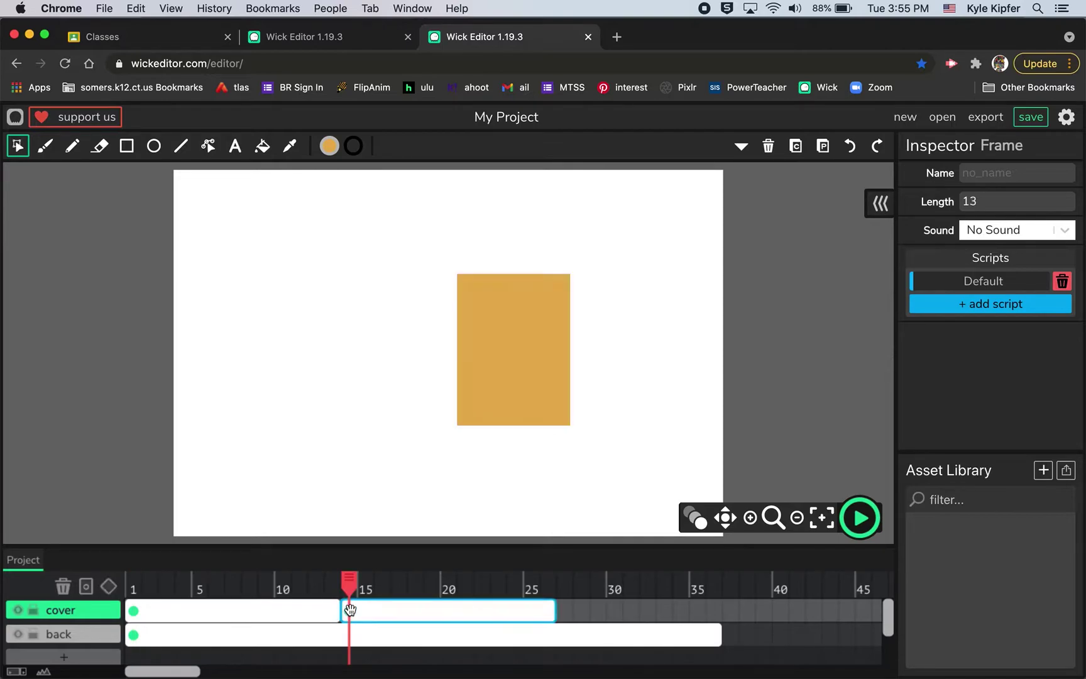
click(553, 610)
drag(553, 611, 353, 611)
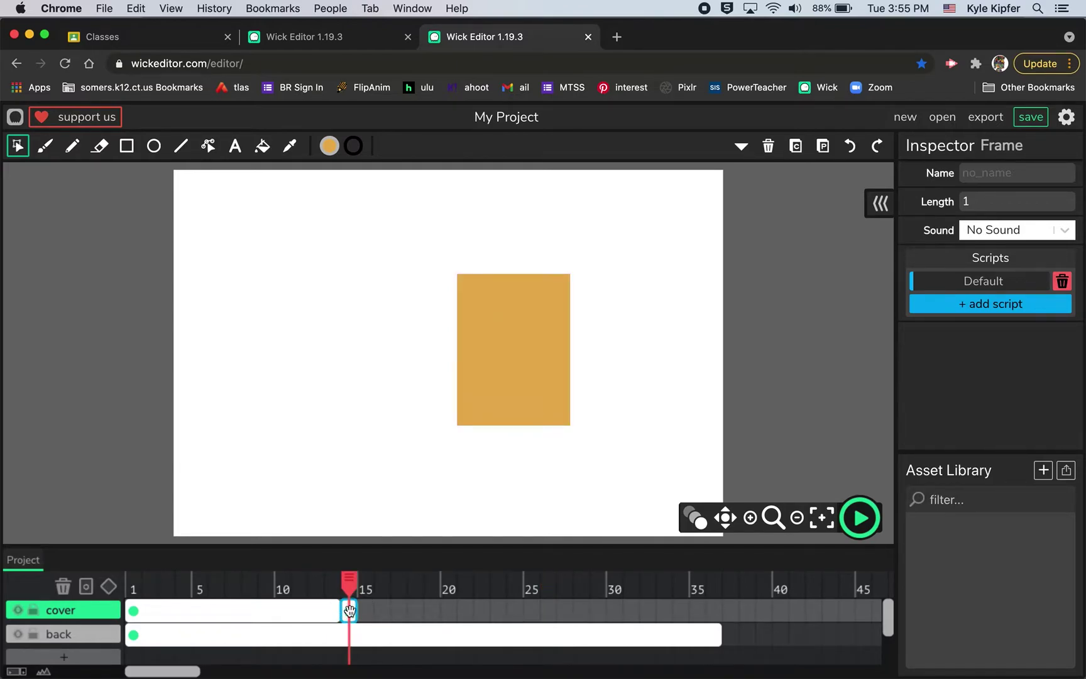
click(208, 146)
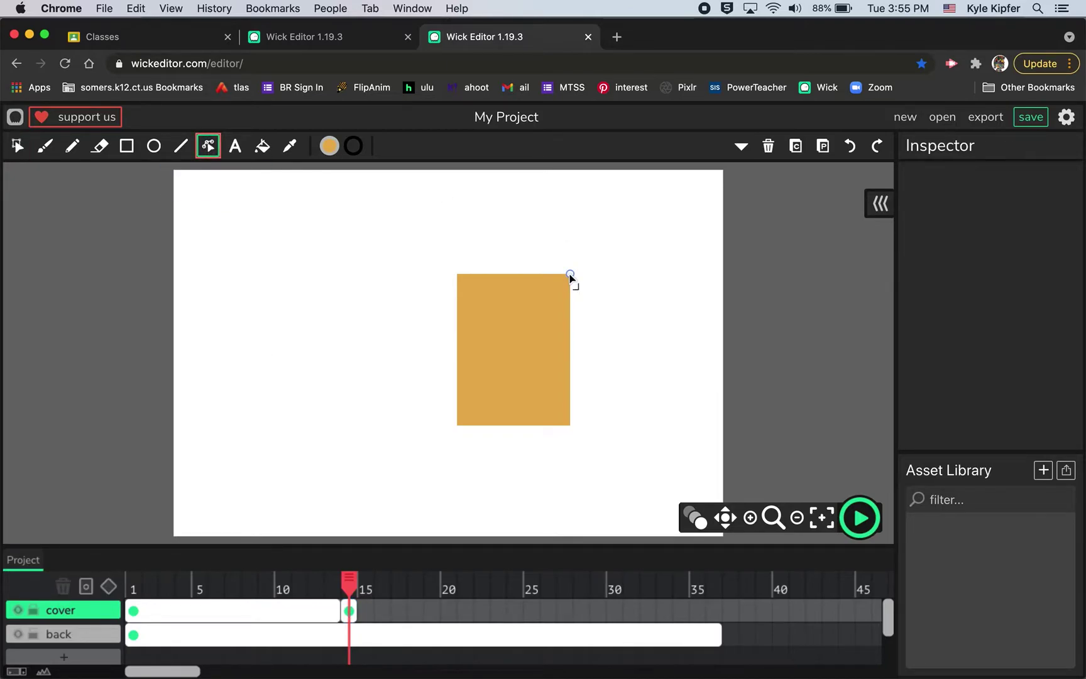
drag(570, 274, 548, 261)
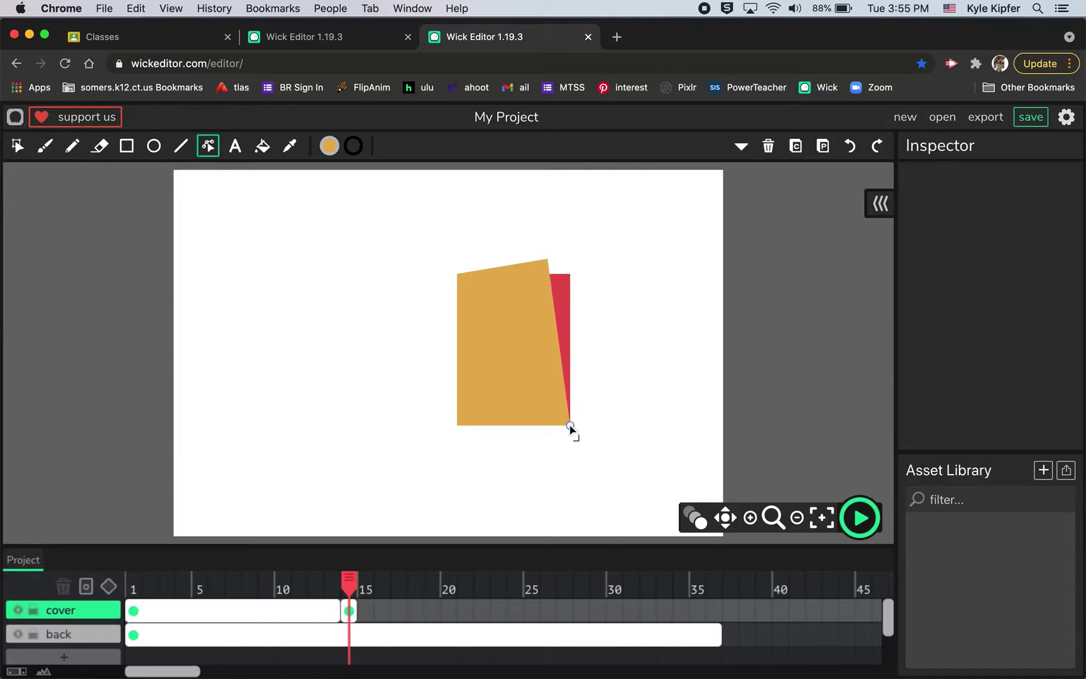
drag(570, 425, 549, 448)
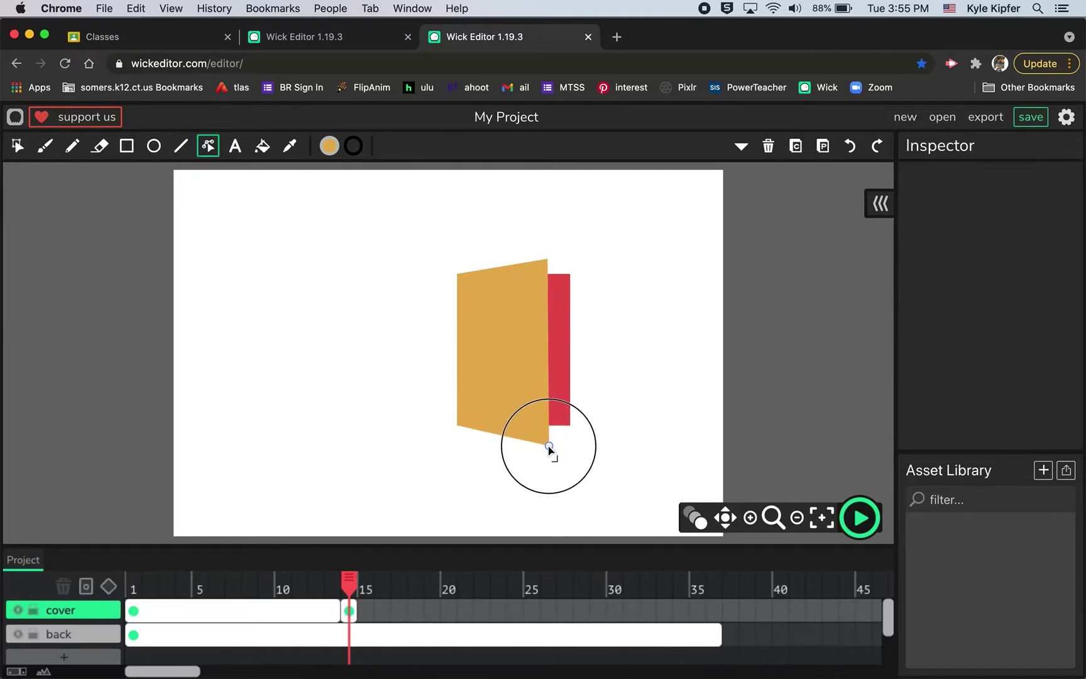
- Paste the cover into frame 15 and move its right corners further inward
click(346, 609)
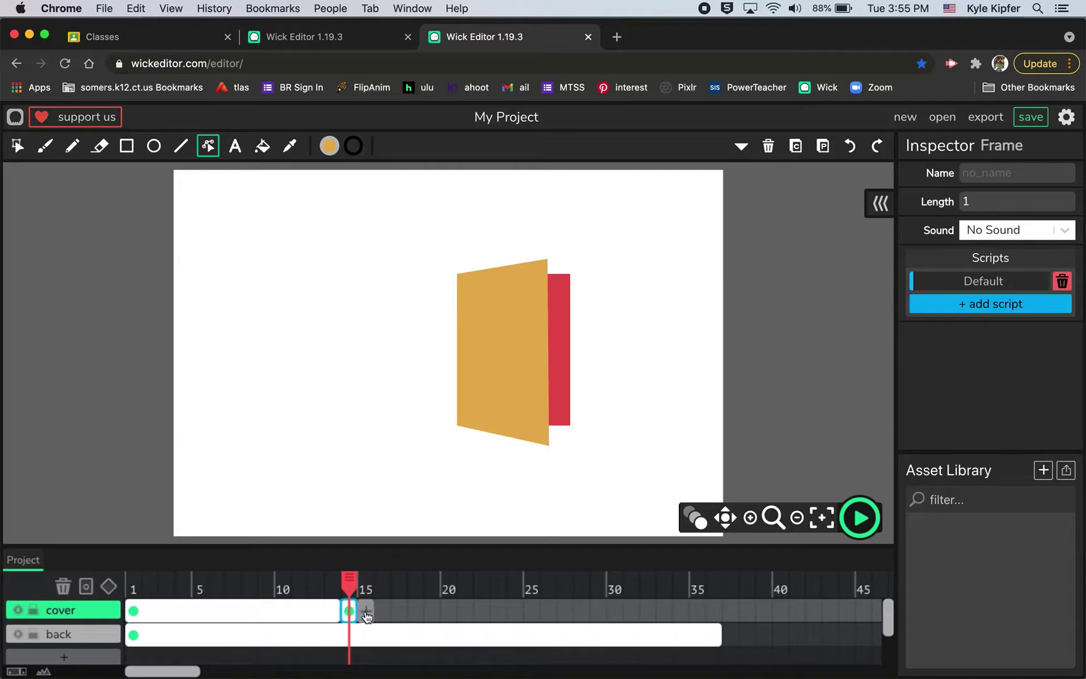
click(366, 611)
key(ctrl+v)
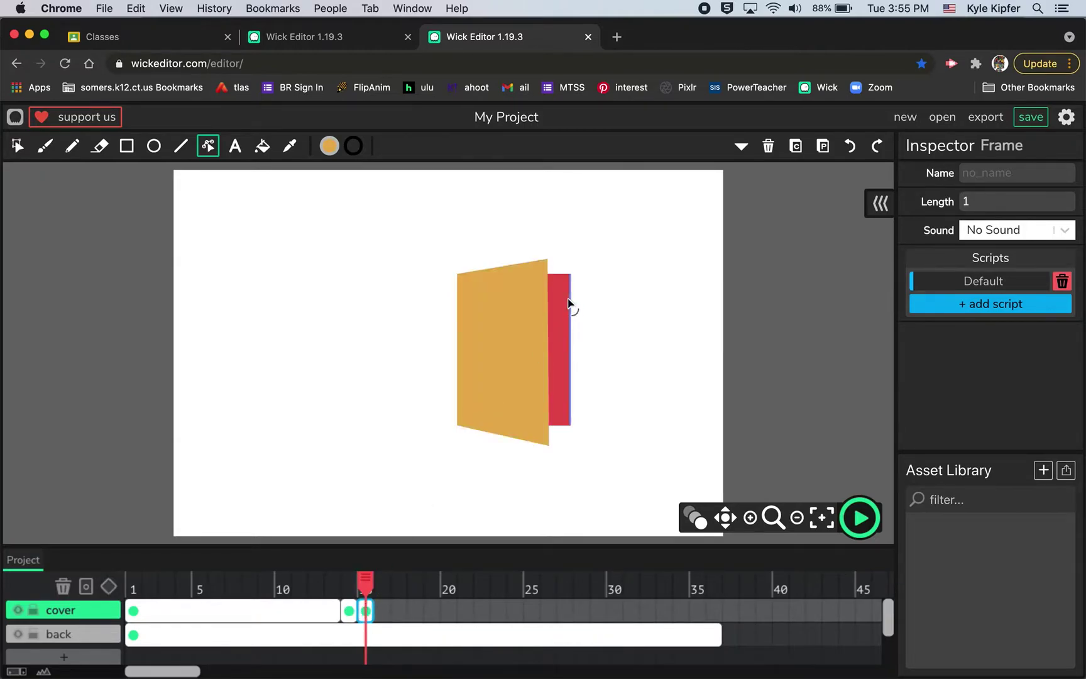
drag(548, 259, 528, 245)
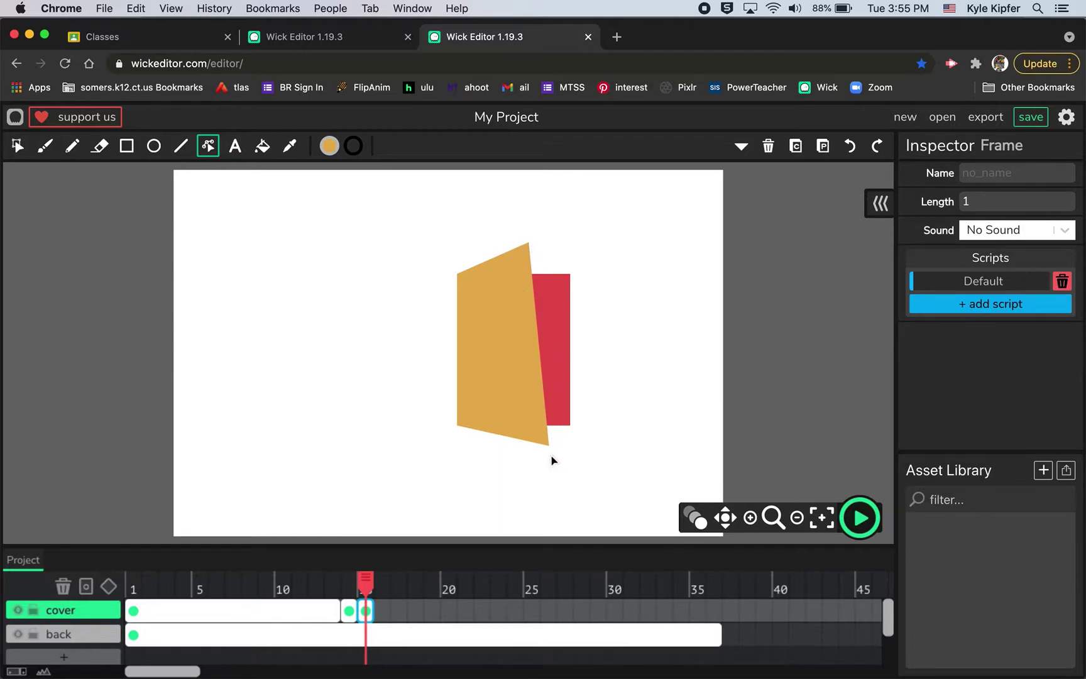
drag(548, 445, 530, 469)
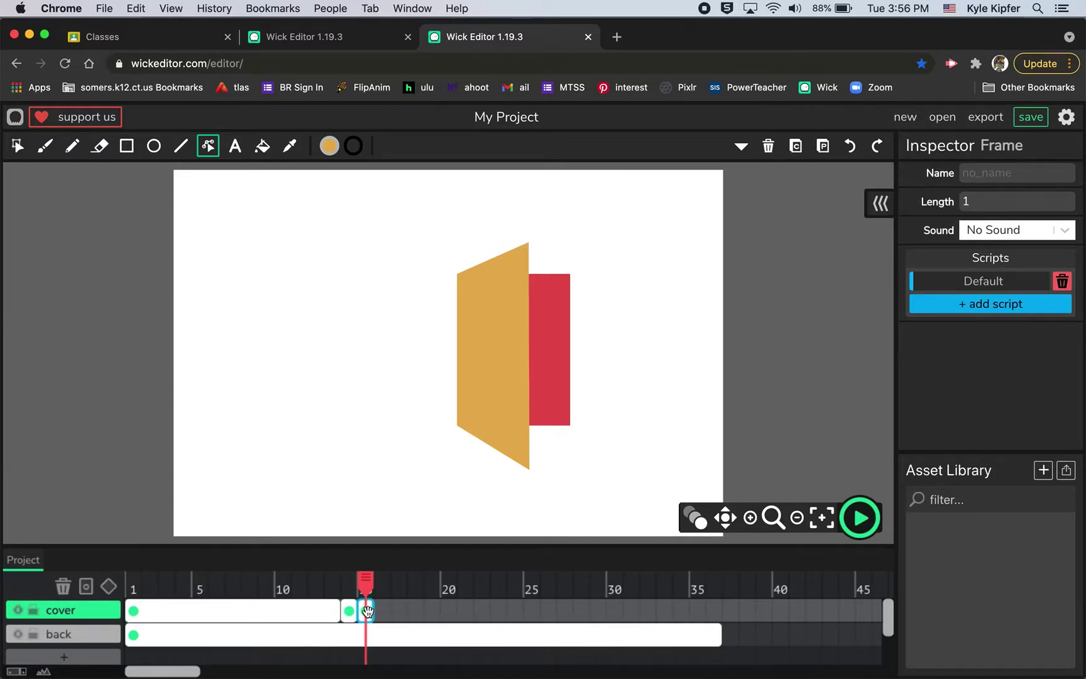
- Paste the cover into frame 16 and pull its top and bottom corners further left
click(382, 609)
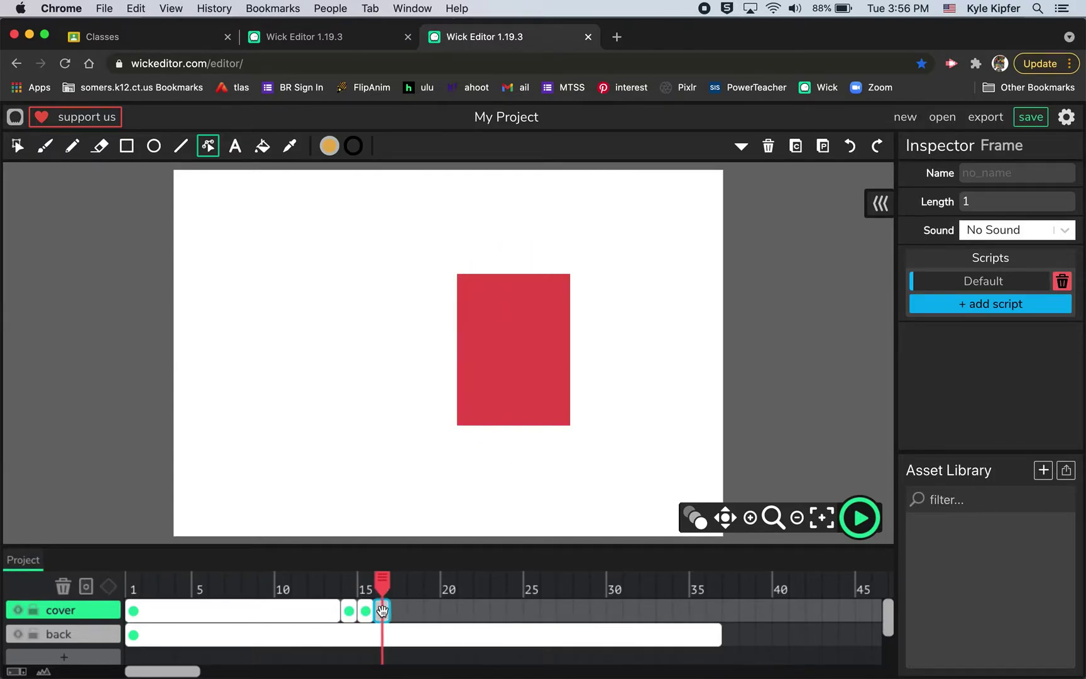
key(ctrl+v)
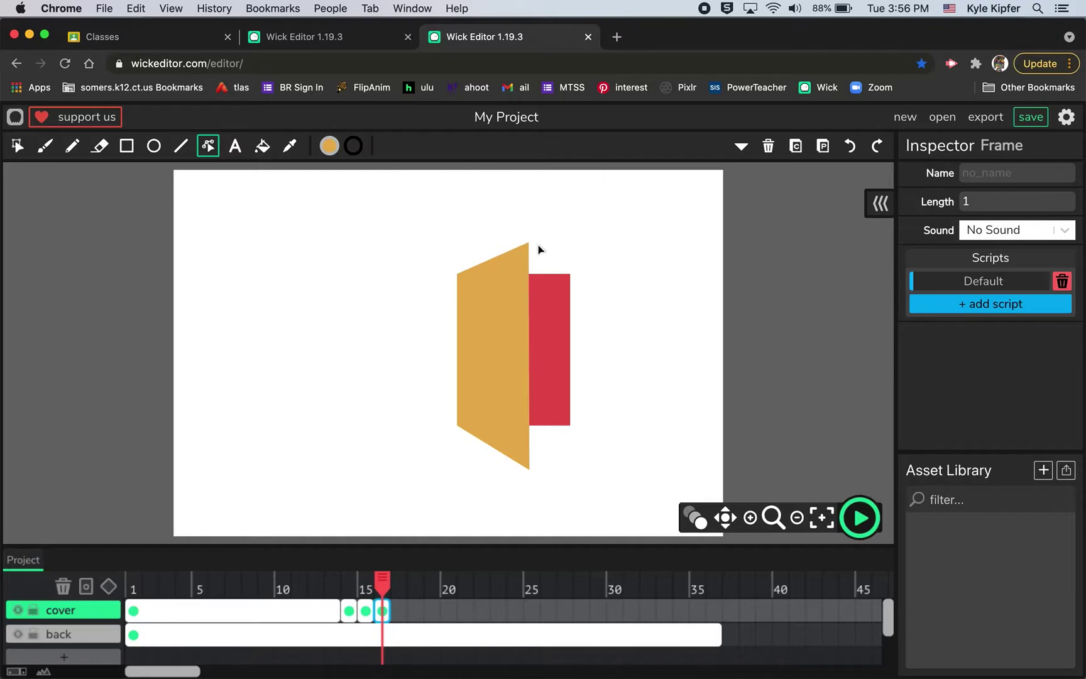
drag(531, 245, 498, 219)
drag(529, 470, 501, 508)
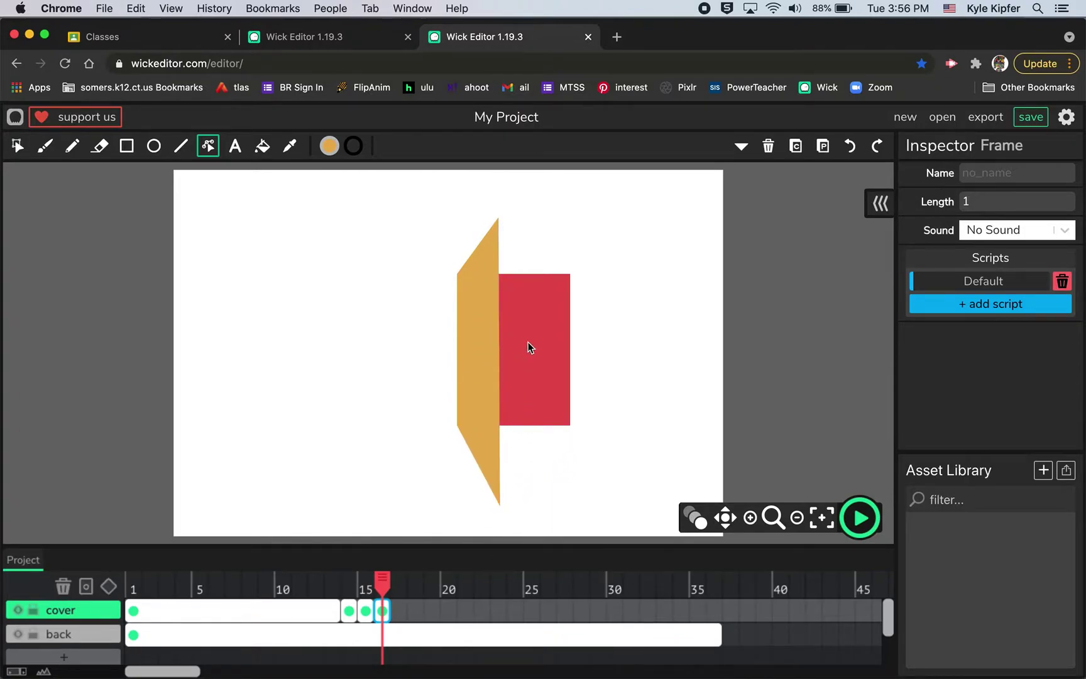
- Paste the cover into frame 17 and narrow it into a thin sliver
double_click(398, 611)
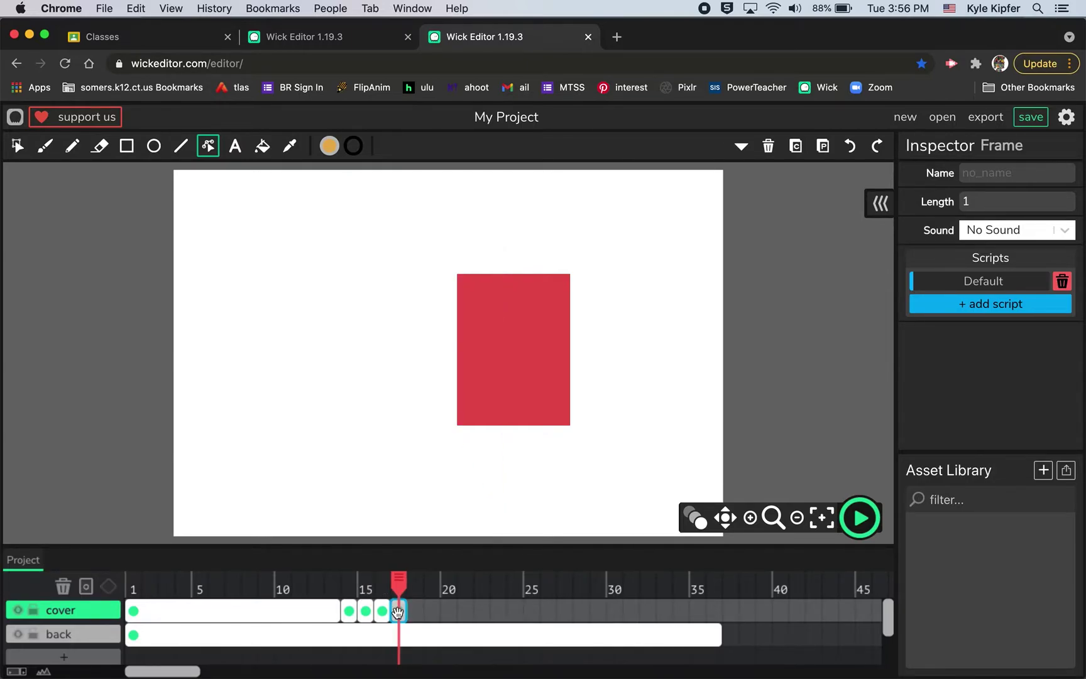
key(ctrl+v)
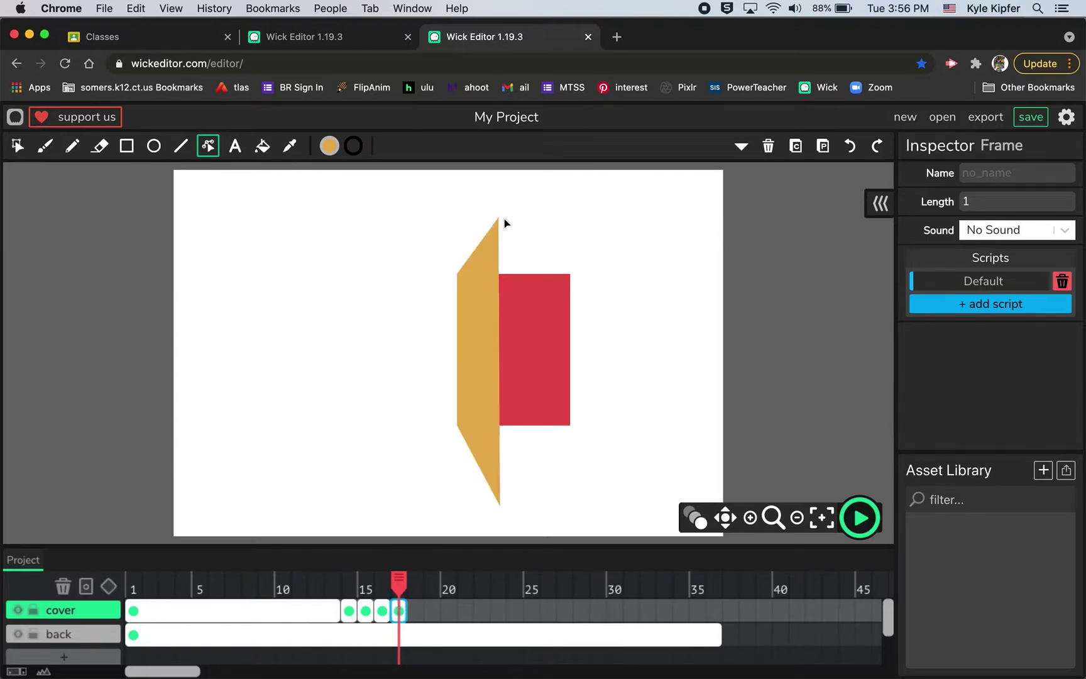
drag(499, 218, 428, 220)
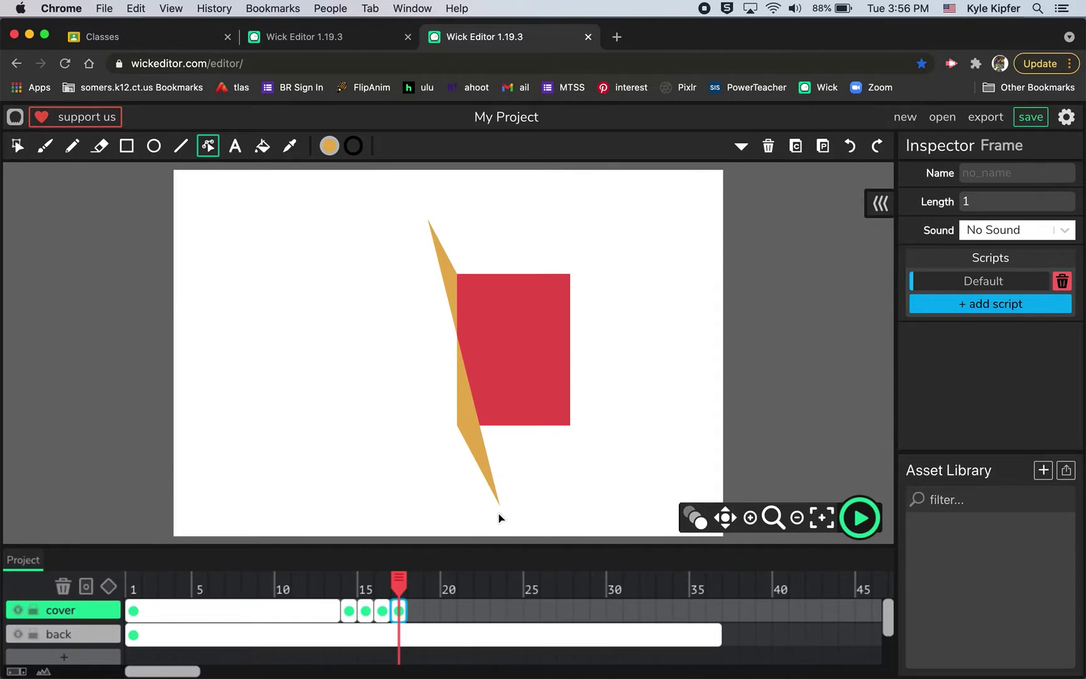
drag(500, 506, 429, 502)
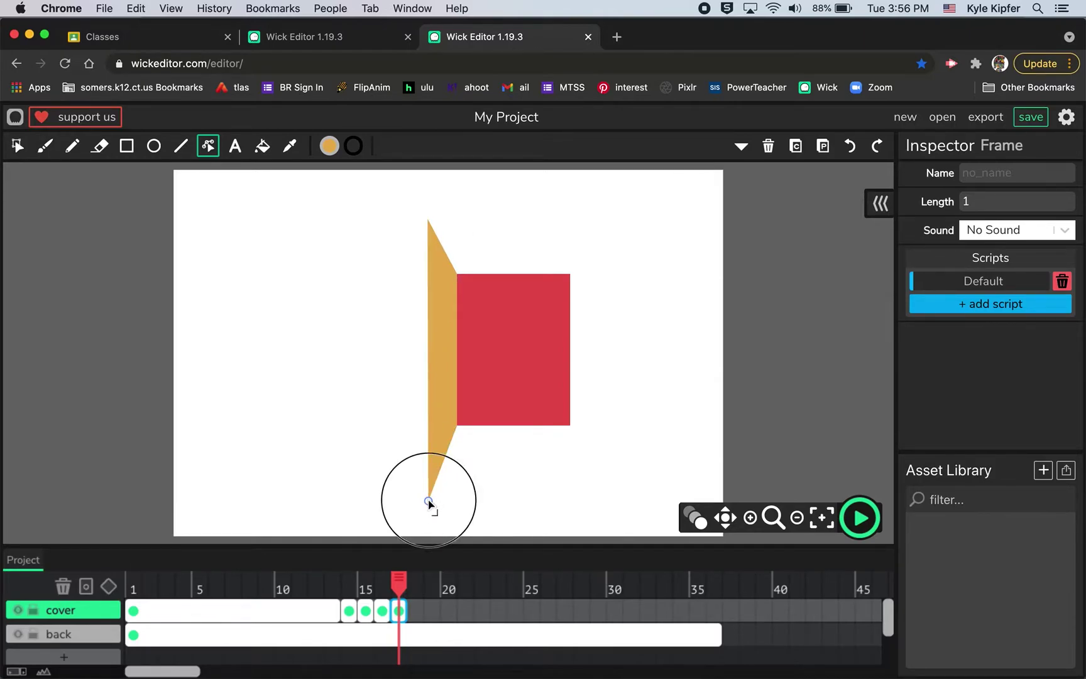
drag(427, 502, 424, 497)
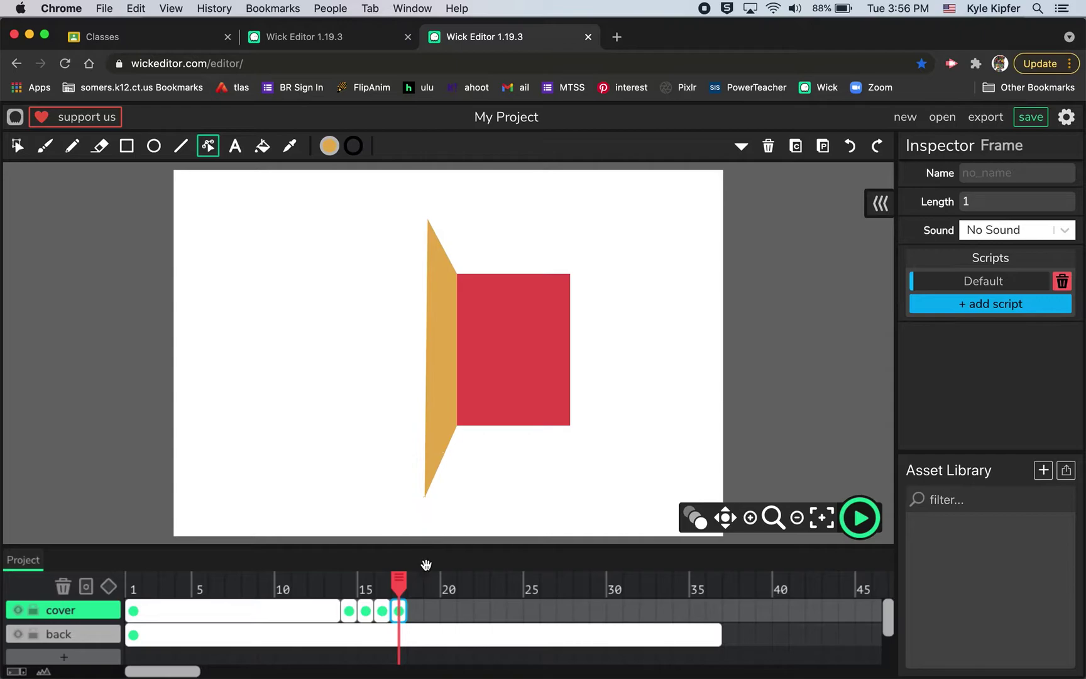
- Paste the cover into frame 18 and swing its top and bottom corners further left
click(415, 611)
key(ctrl+v)
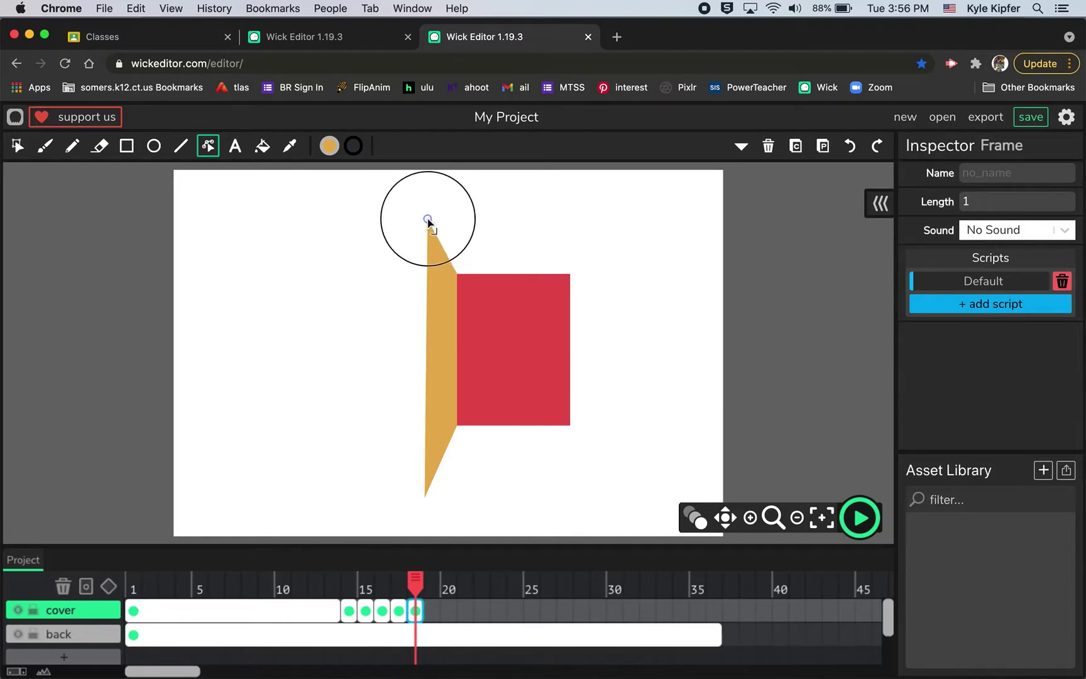
drag(428, 221, 400, 236)
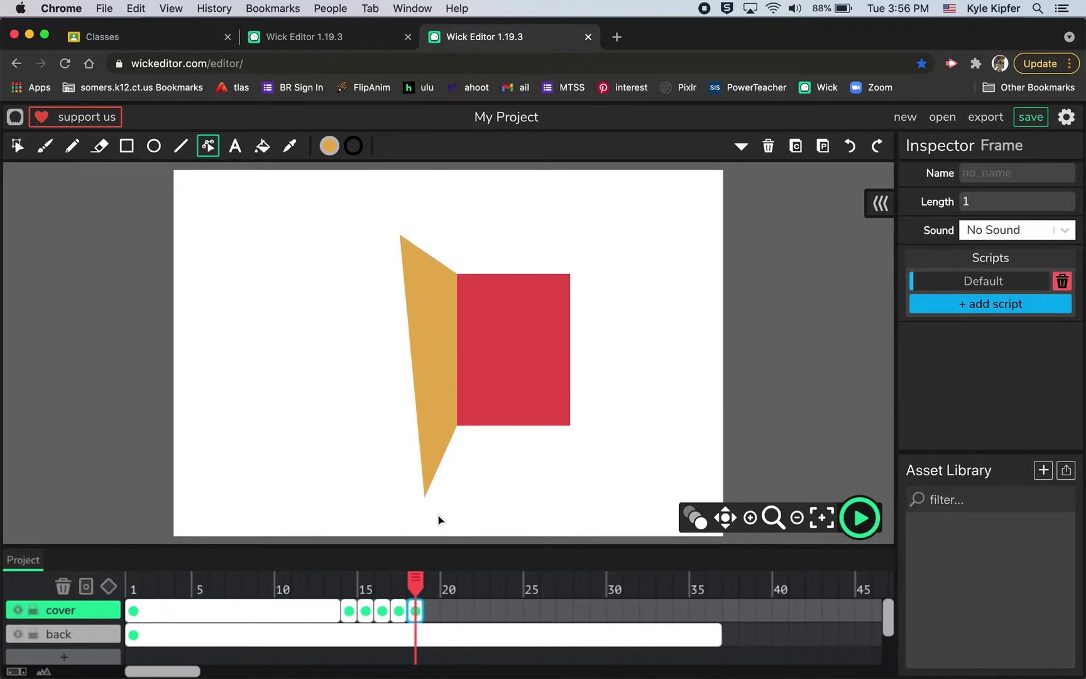
drag(425, 497, 399, 487)
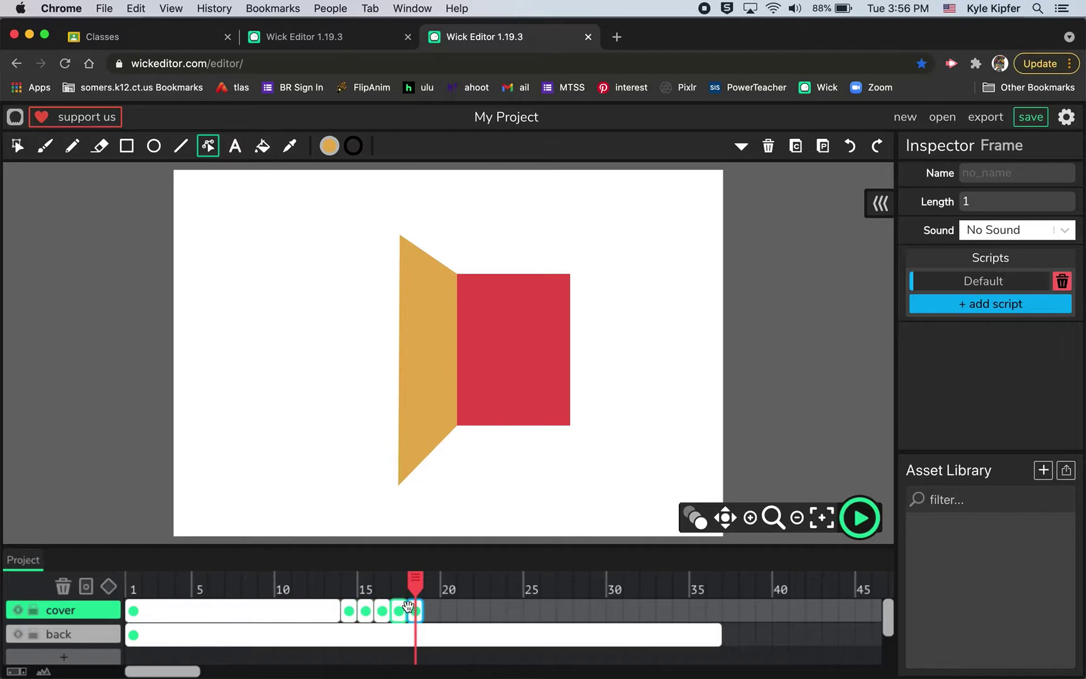
- Stretch the cover keyframe at frame 19 so it lasts through frame 36
click(350, 614)
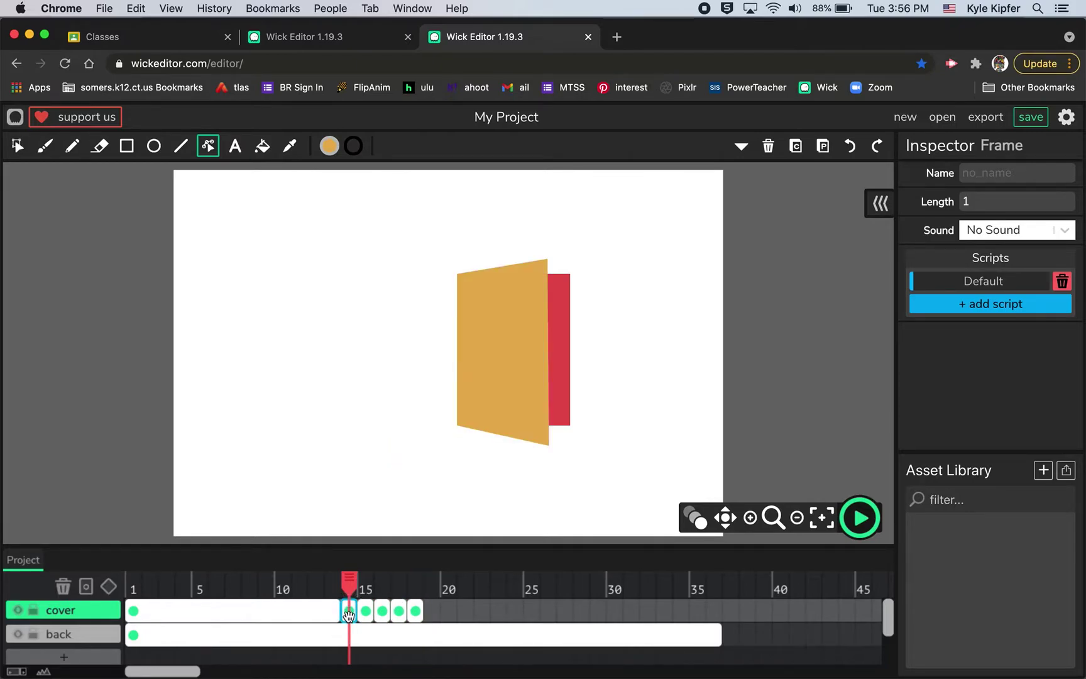
click(132, 610)
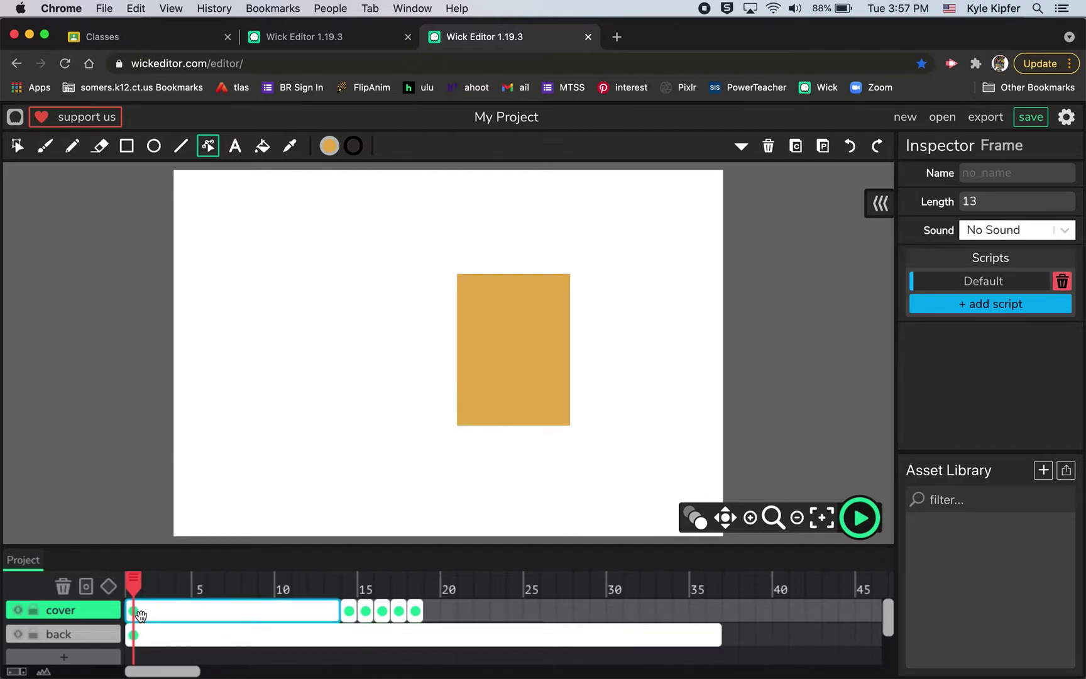
click(432, 613)
key(ctrl+z)
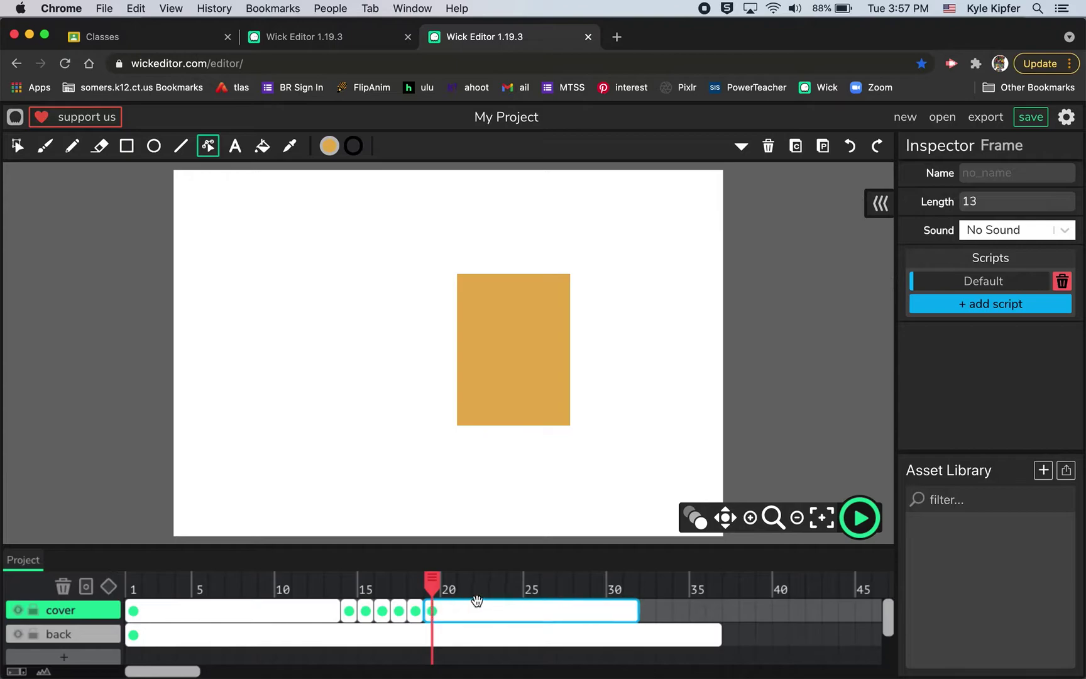
drag(636, 615, 733, 598)
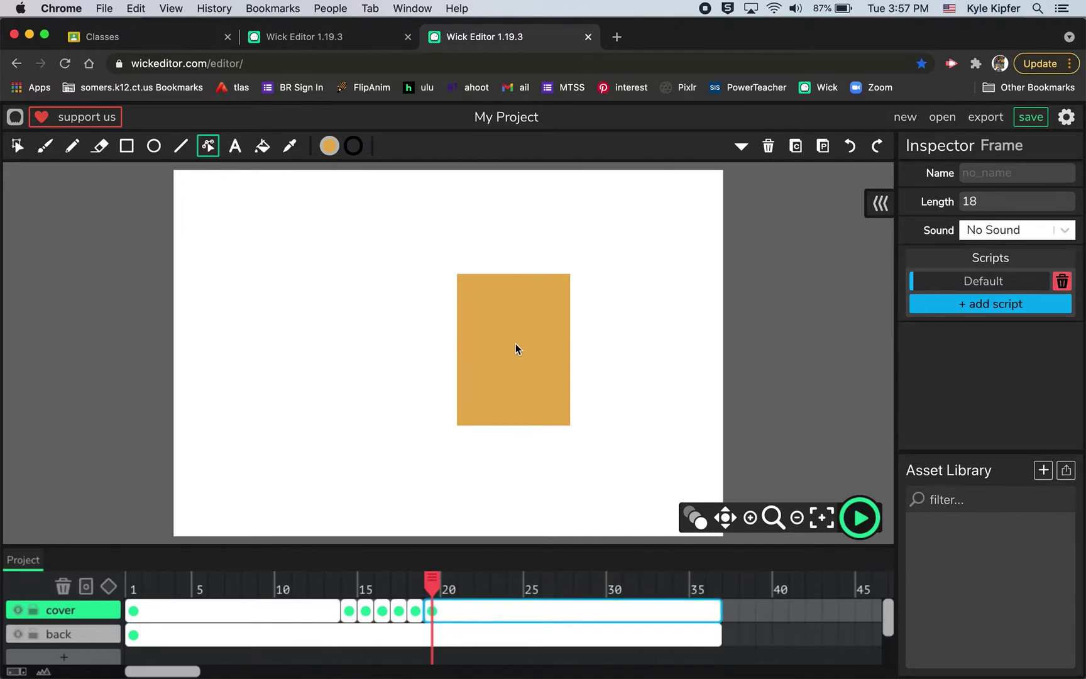
- Move the orange panel left beside the red square, then scrub back to check the fold
click(420, 348)
click(343, 364)
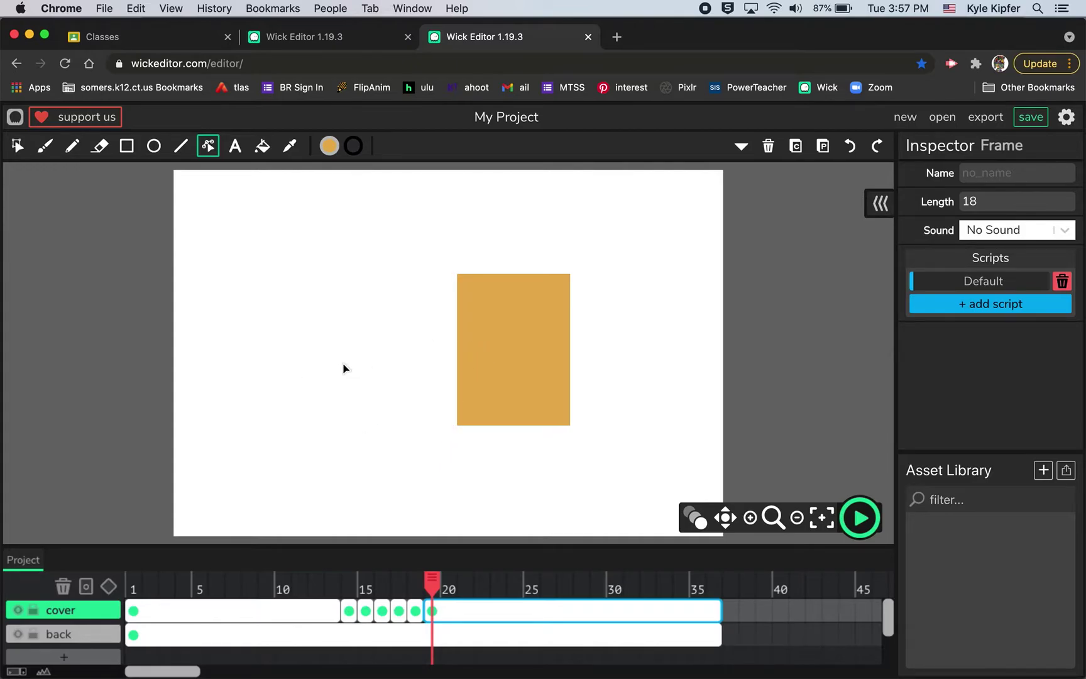
click(17, 146)
drag(523, 351, 409, 352)
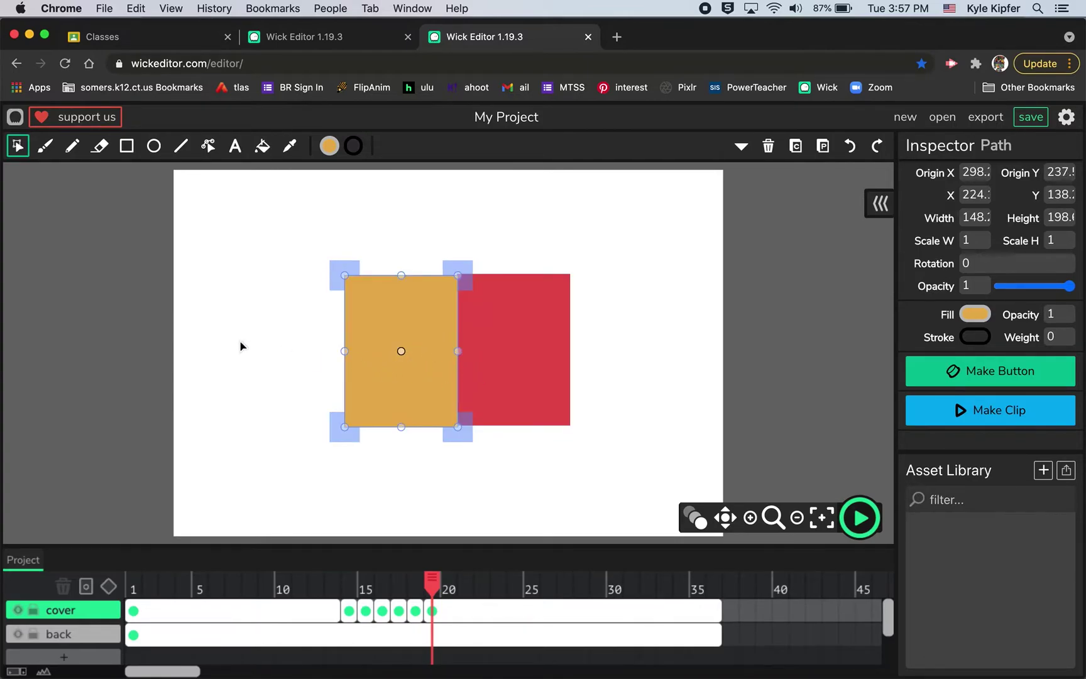
click(257, 342)
click(442, 371)
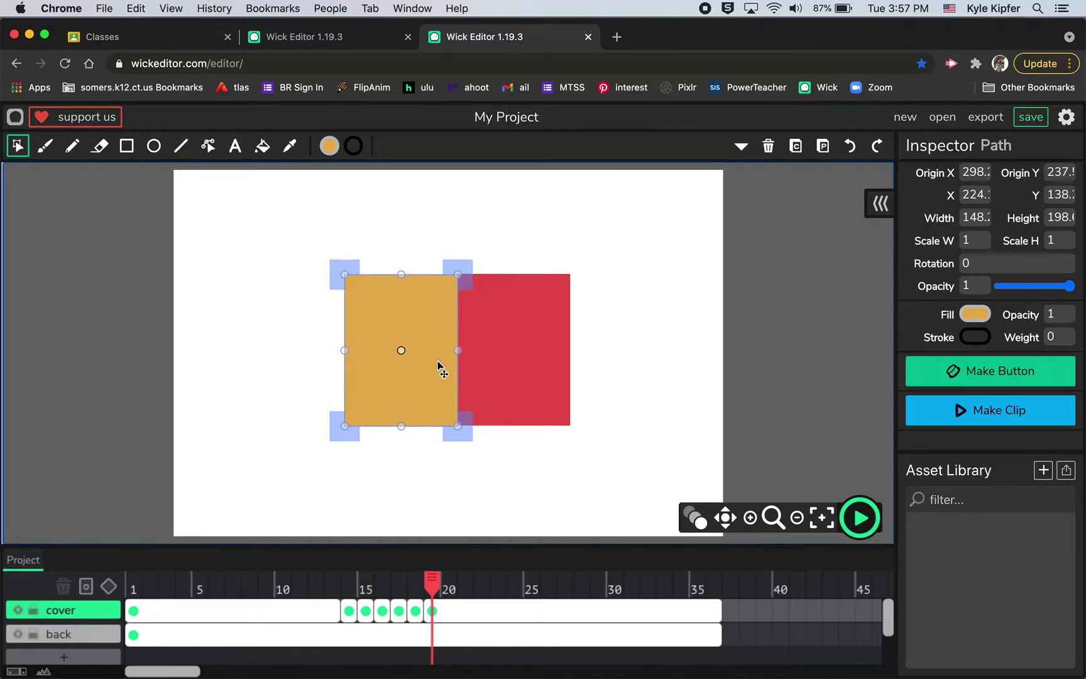
click(300, 359)
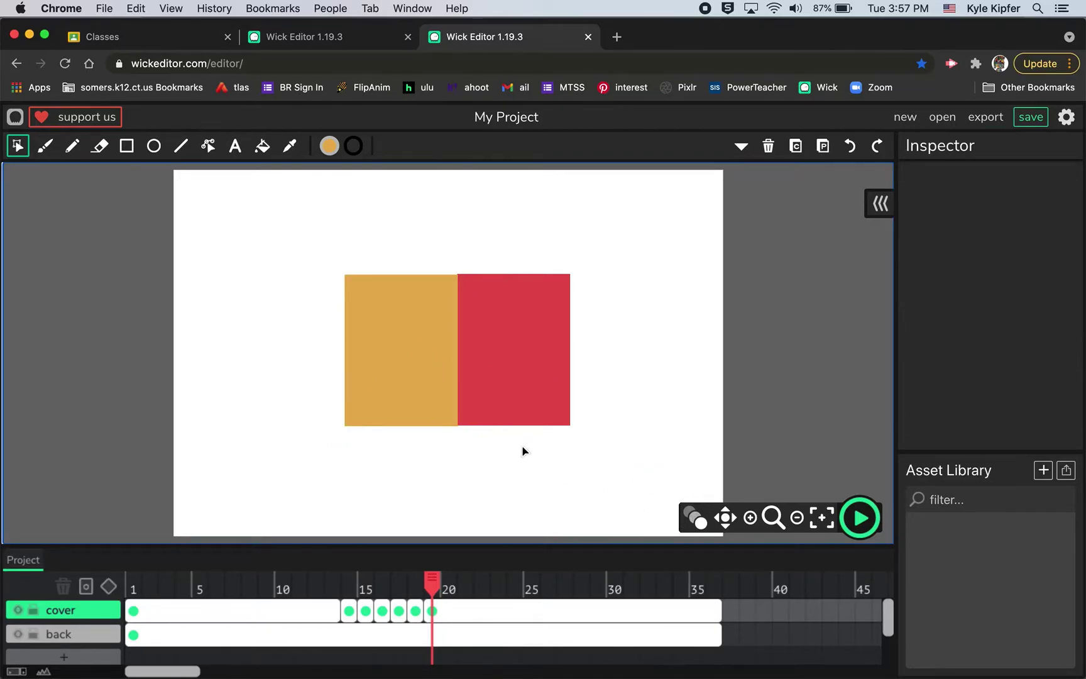
click(442, 366)
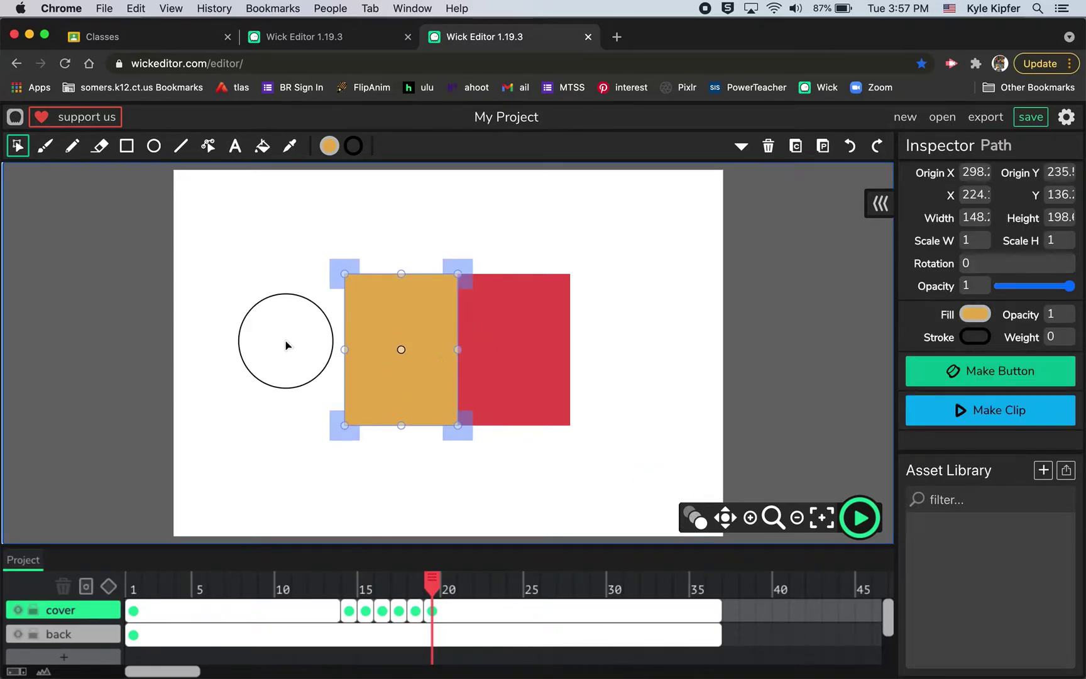
click(285, 345)
drag(442, 581, 555, 552)
click(860, 518)
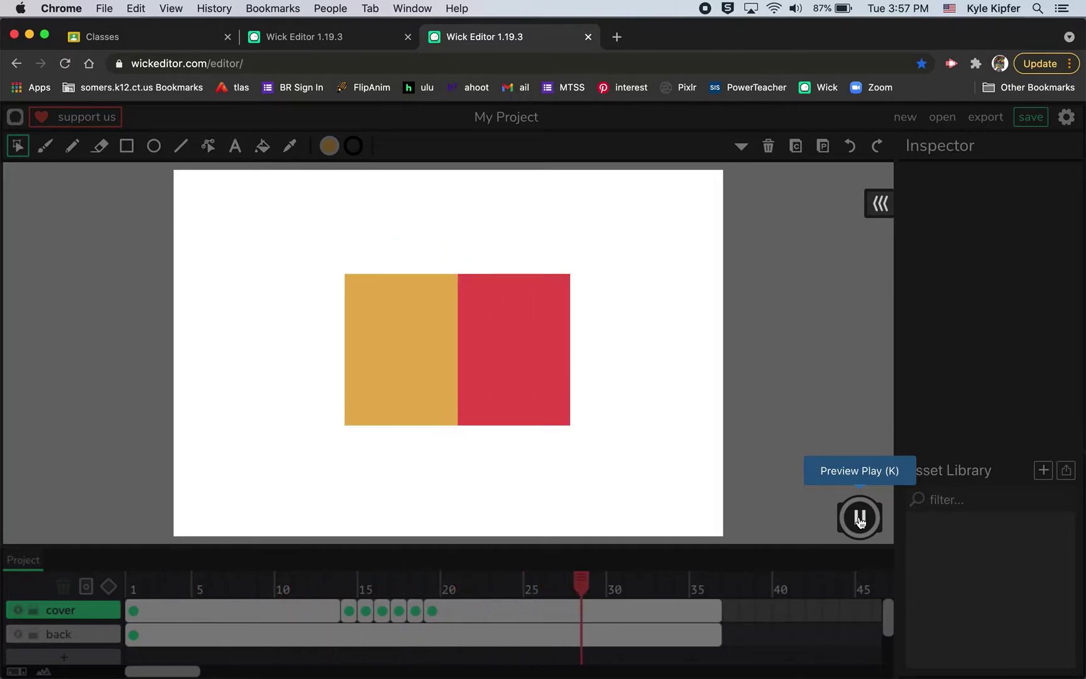
click(860, 519)
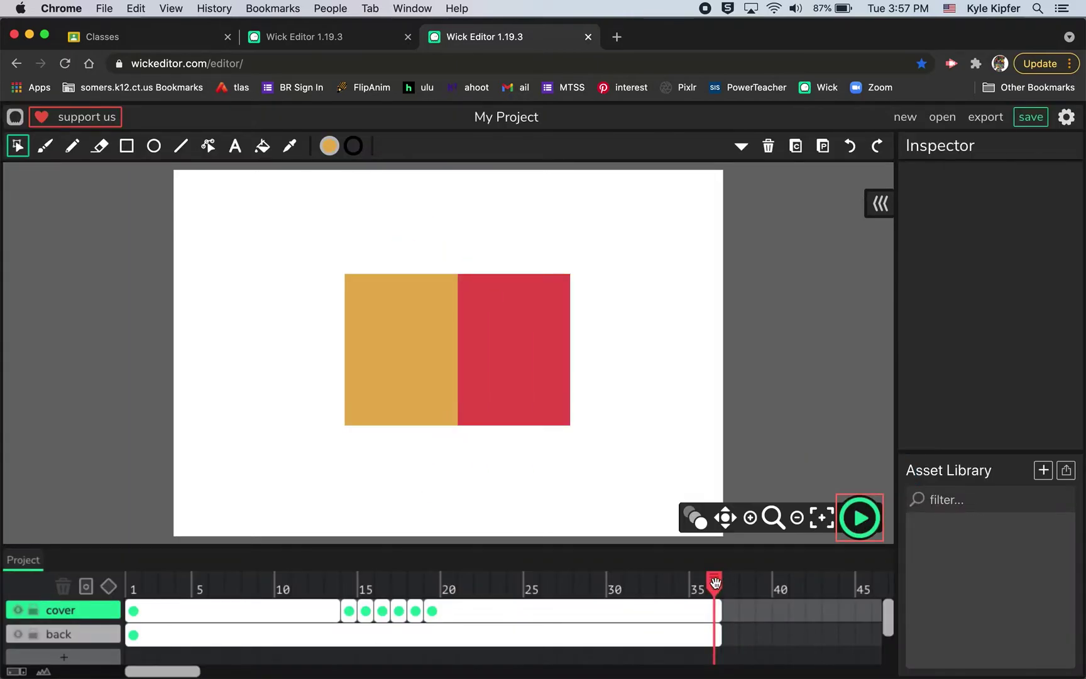
drag(714, 584, 118, 563)
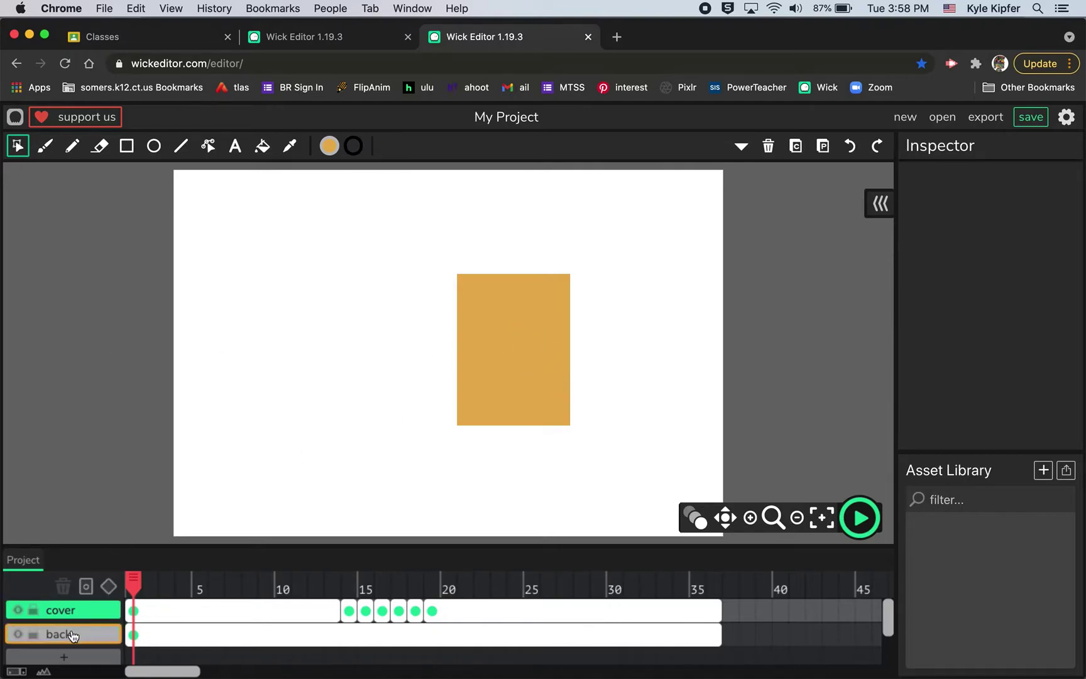
- Place a text box on the orange cover at frame 1 reading 'Happy / Mother's / Day!' on three lines
click(134, 612)
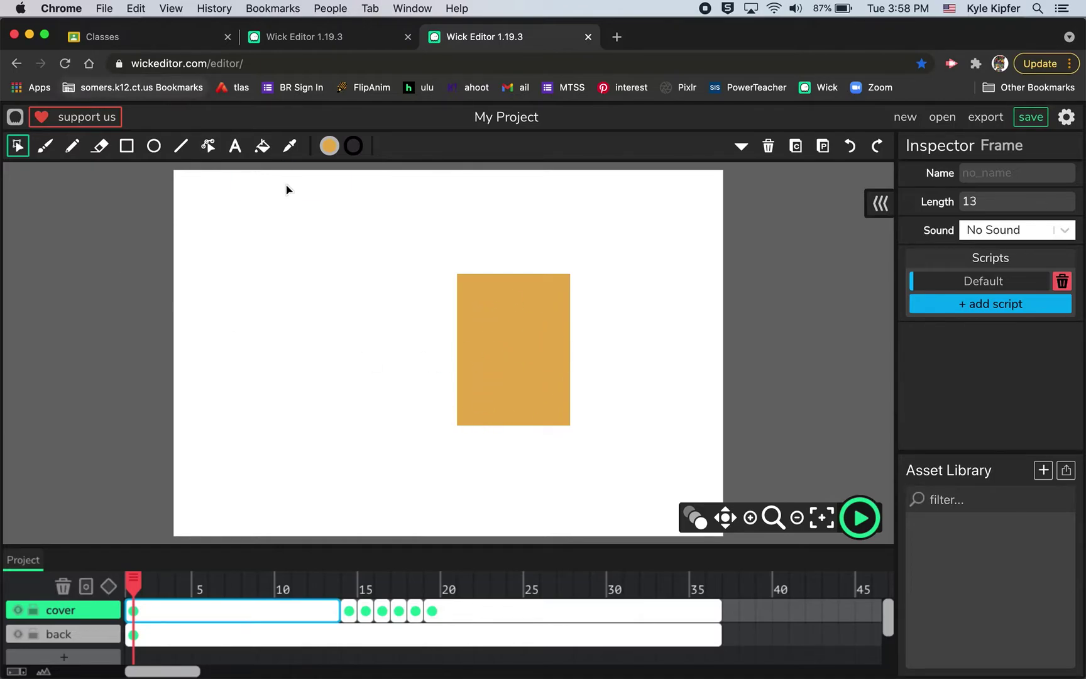
click(235, 146)
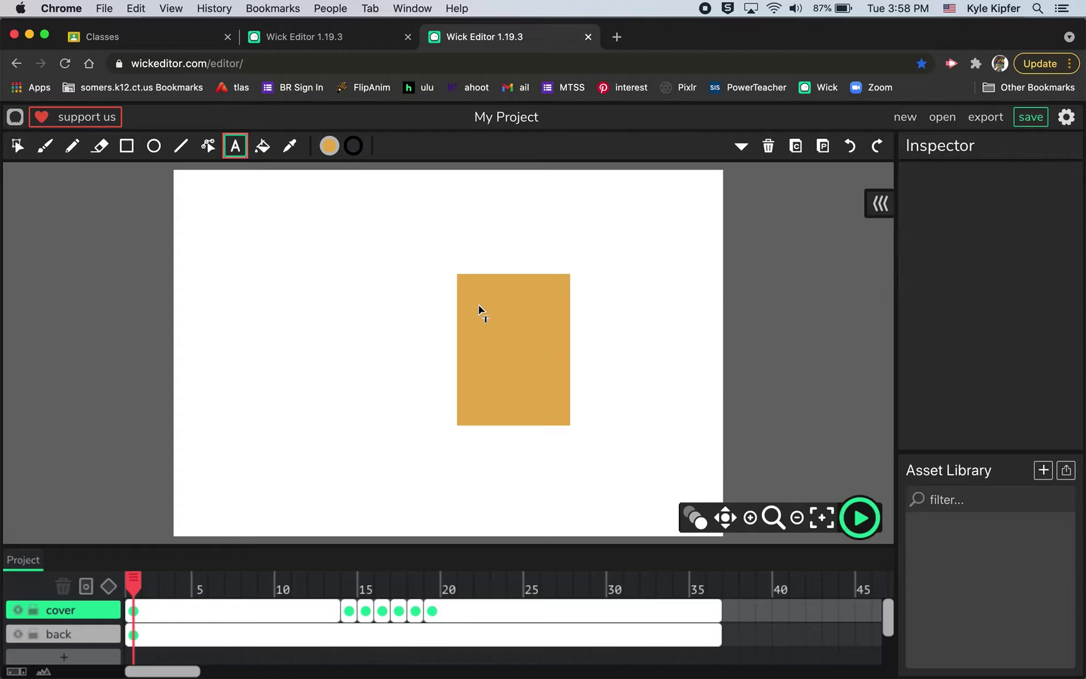
click(479, 305)
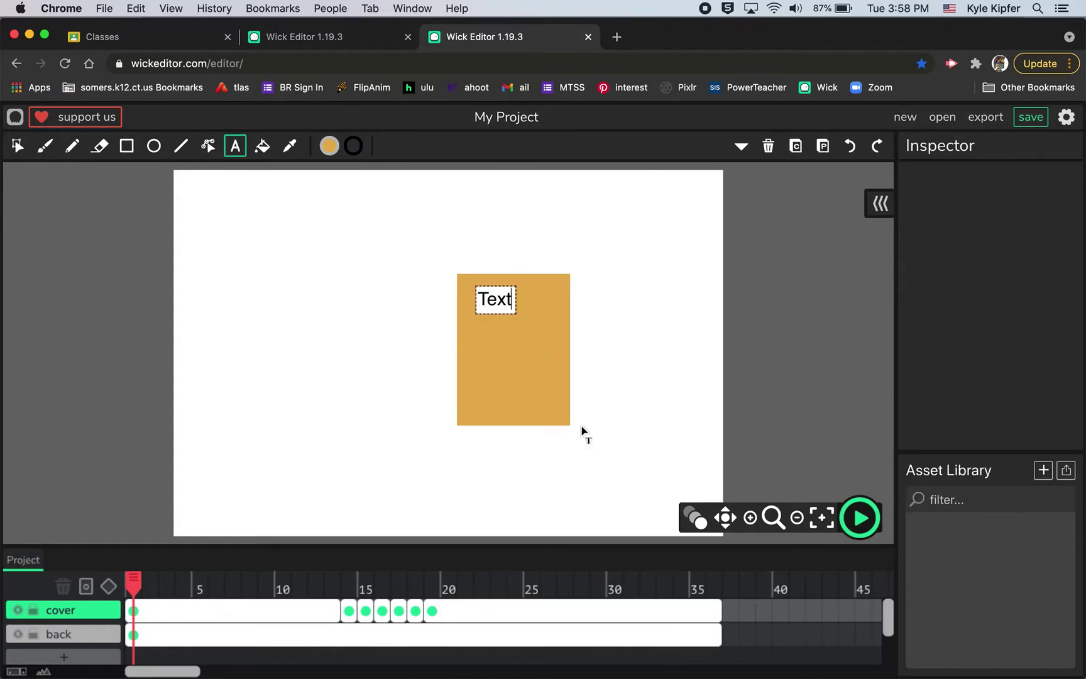
key(BackSpace)
key(BackSpace)
key(BackSpace)
key(BackSpace)
text(Happy)
key(Return)
text(M)
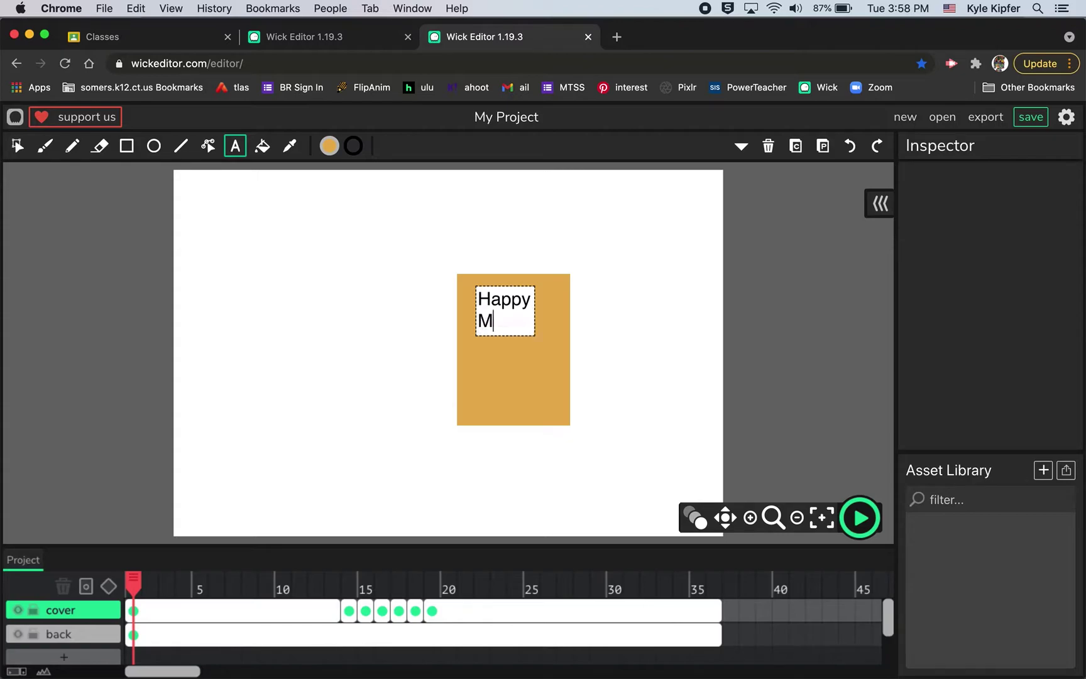
text(other)
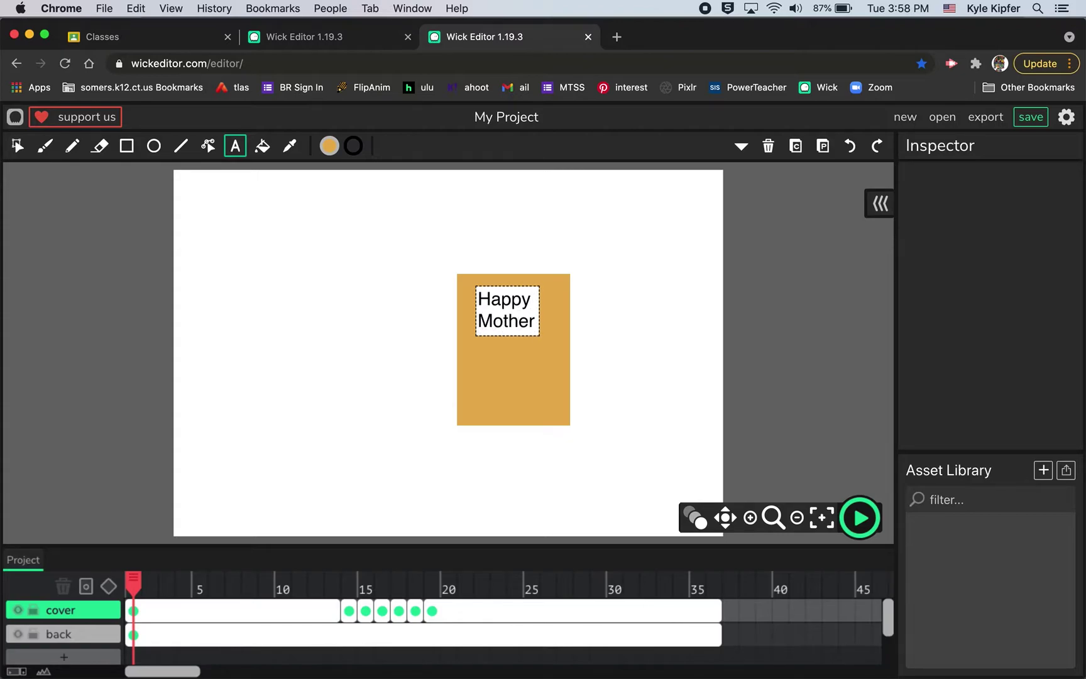
text('s)
key(Return)
text(Day!)
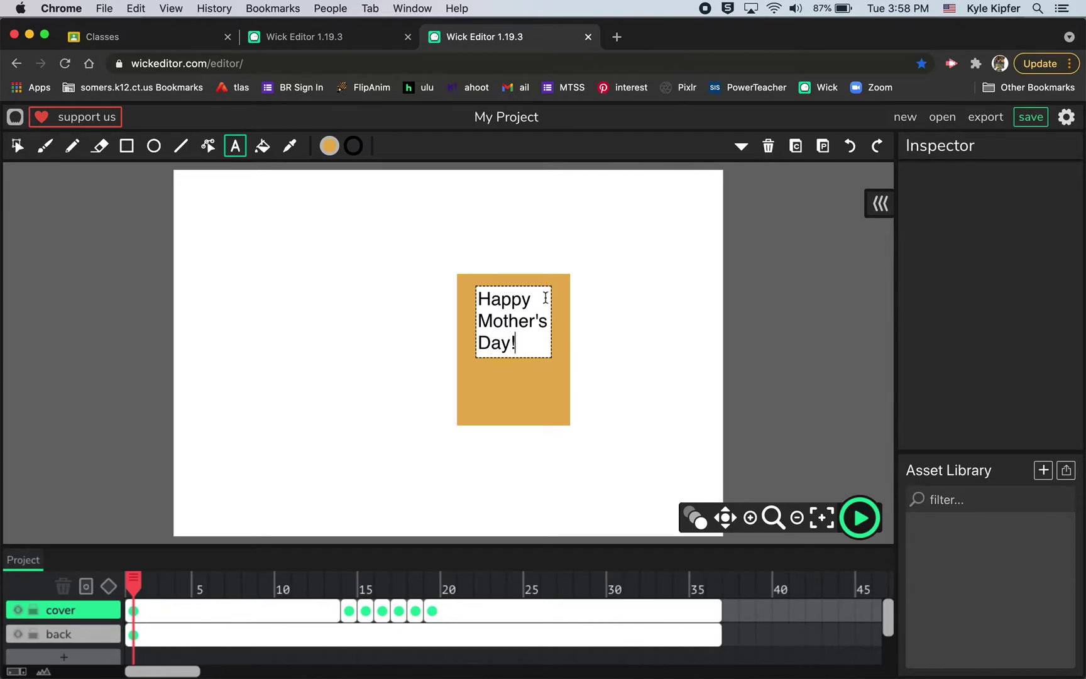
- Colour the greeting text red
click(17, 146)
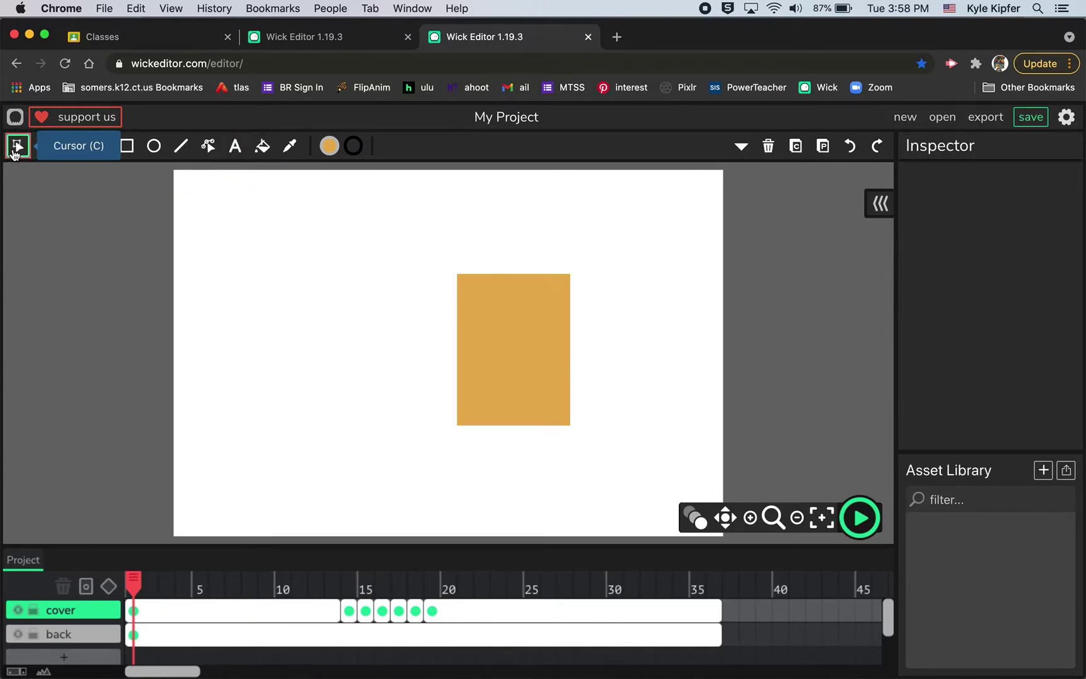
click(514, 323)
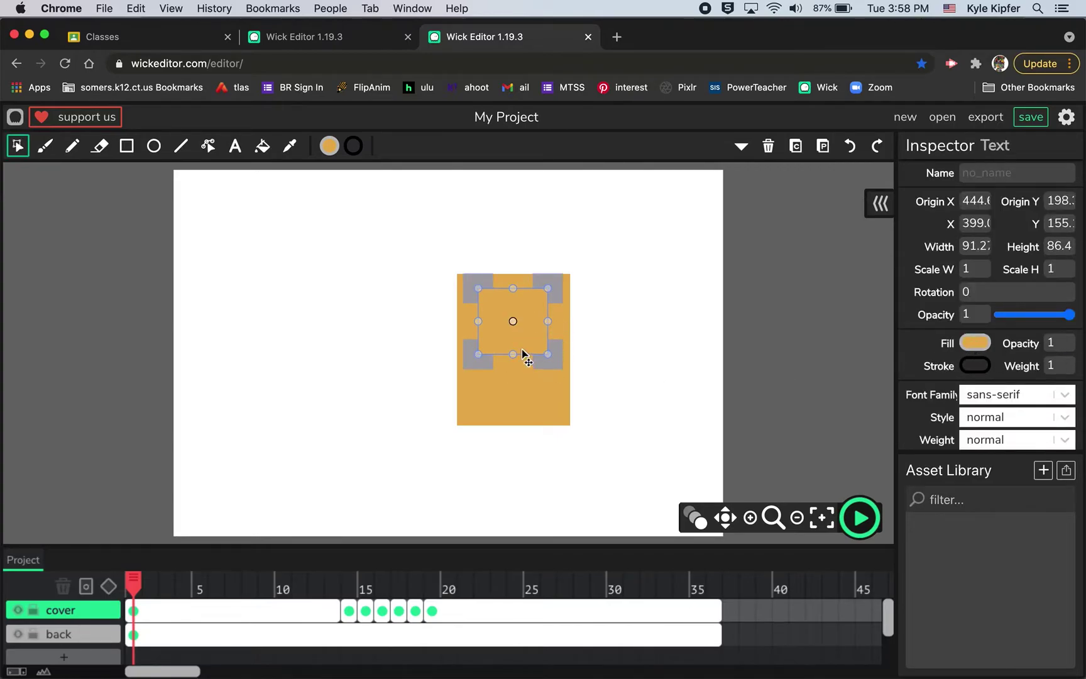
click(985, 343)
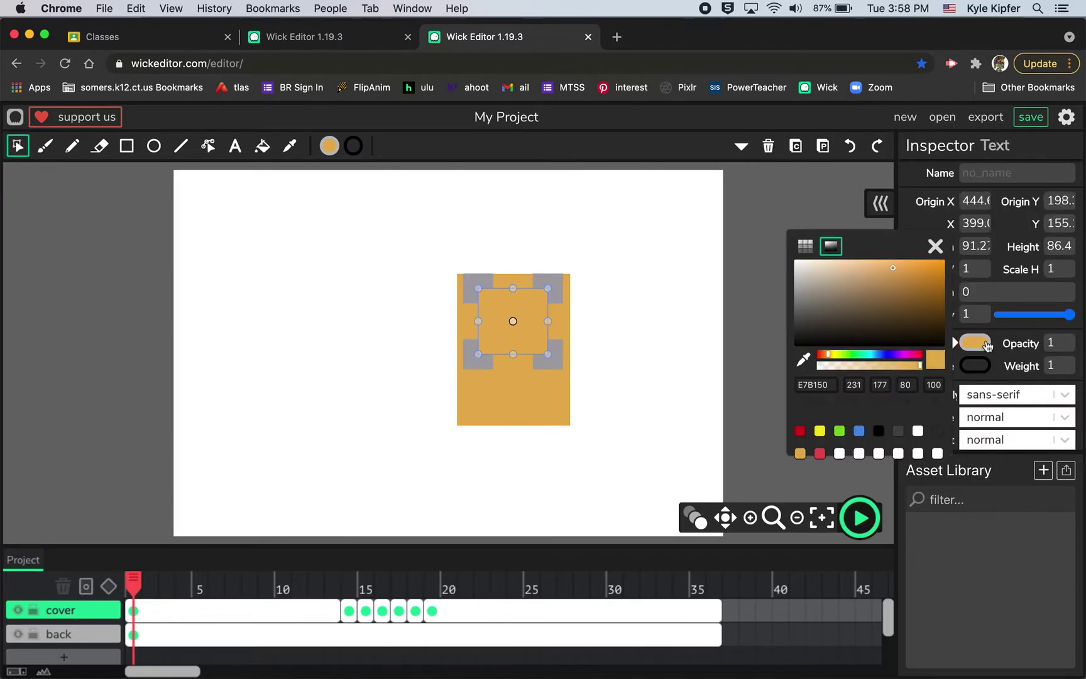
click(820, 453)
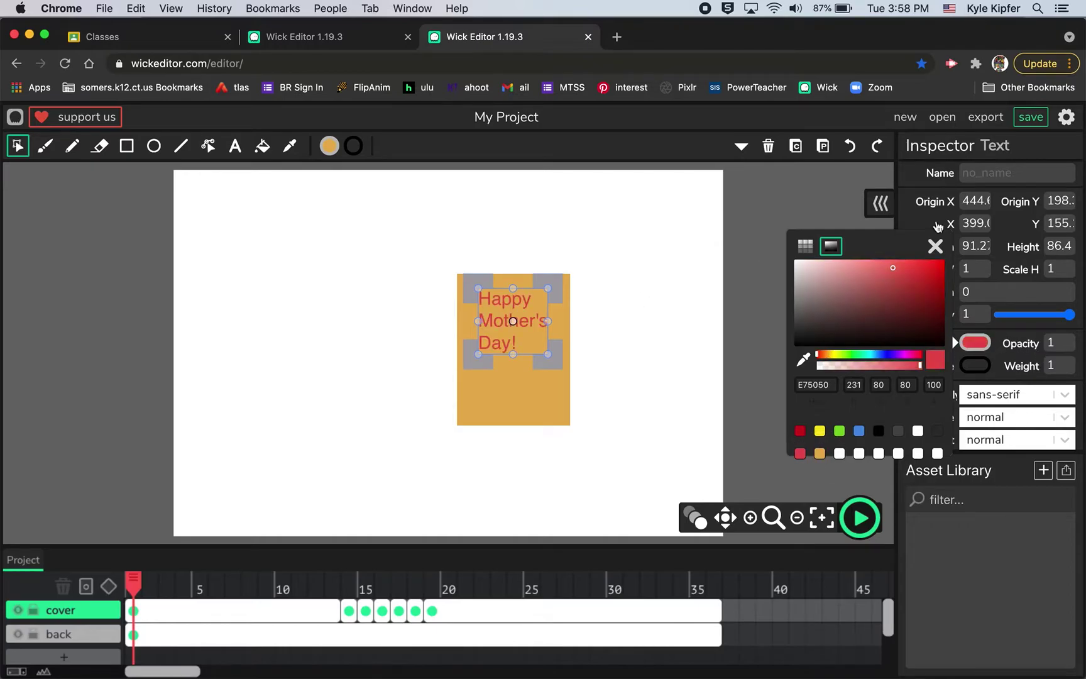
click(936, 248)
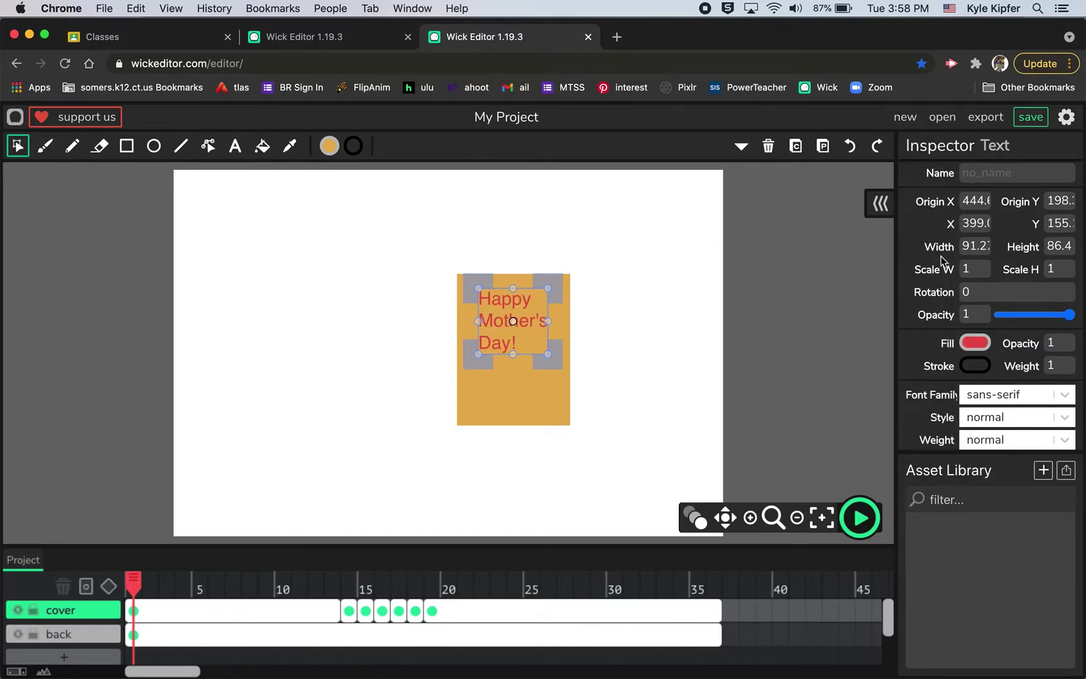
- Change the greeting's font family to Damion
click(1067, 396)
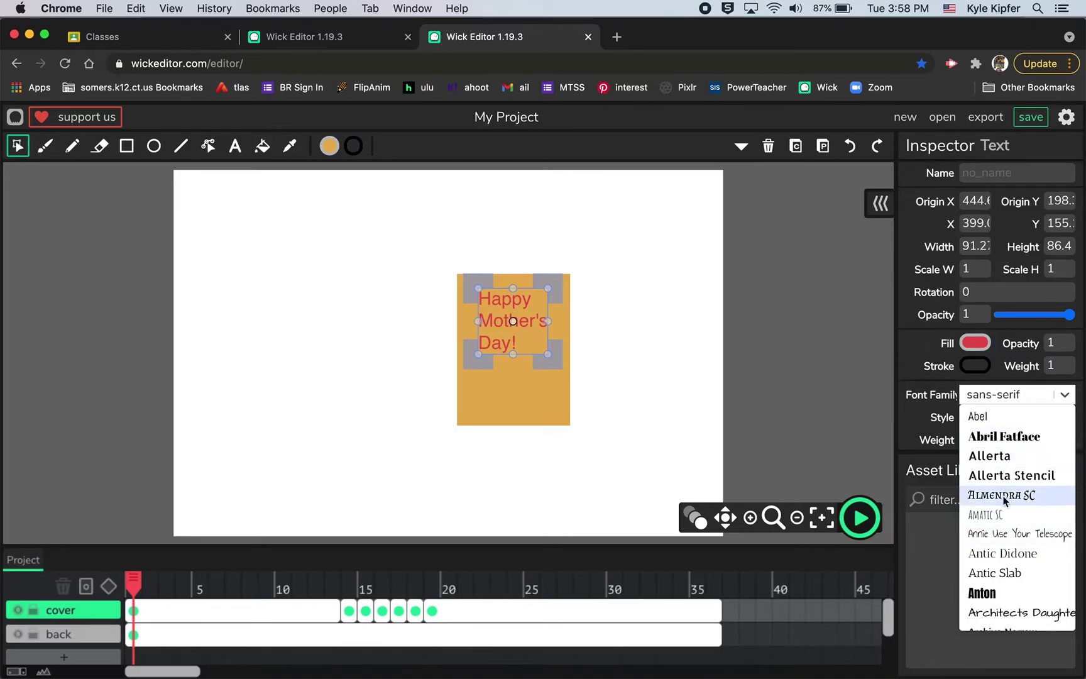
scroll(1005, 497, down, 3)
scroll(1005, 501, down, 1)
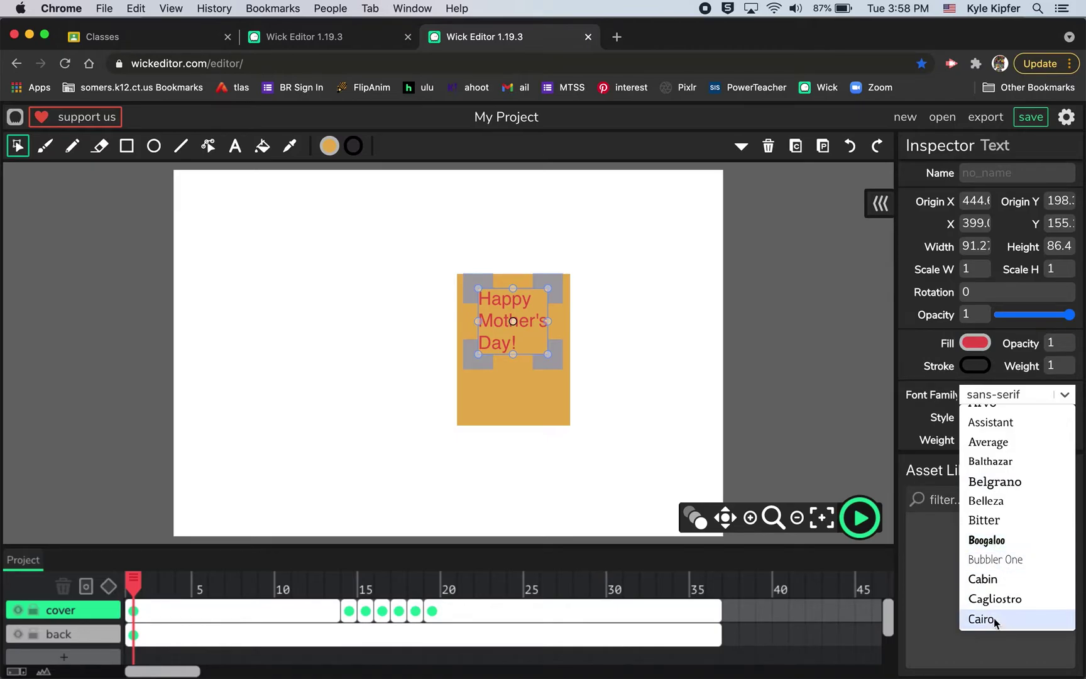
scroll(998, 503, down, 5)
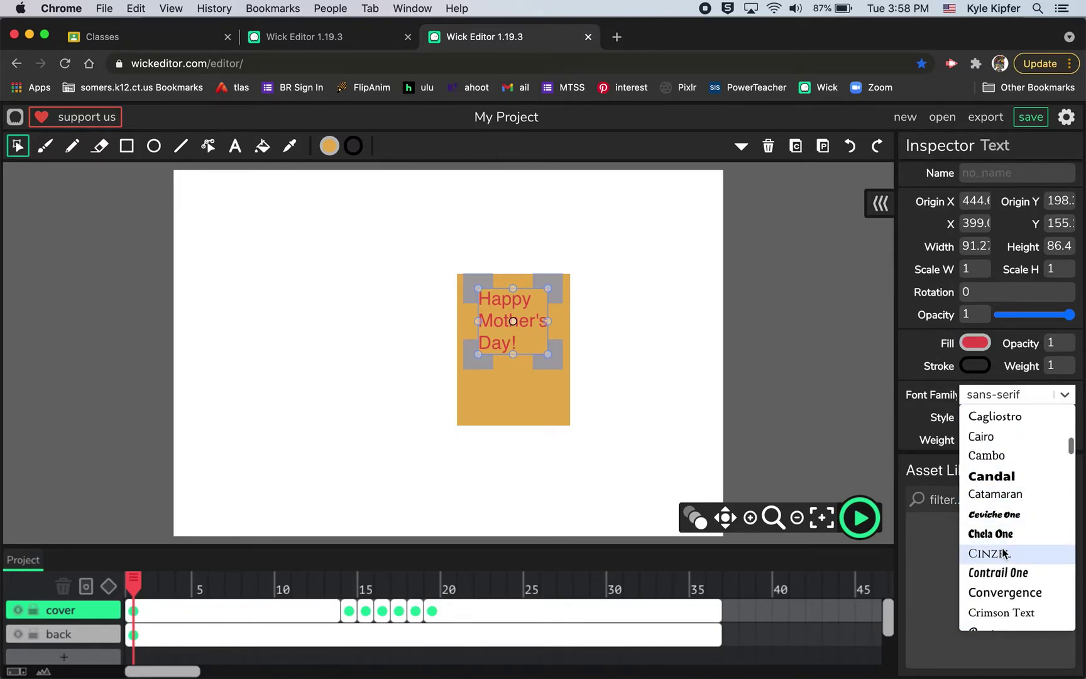
click(1002, 513)
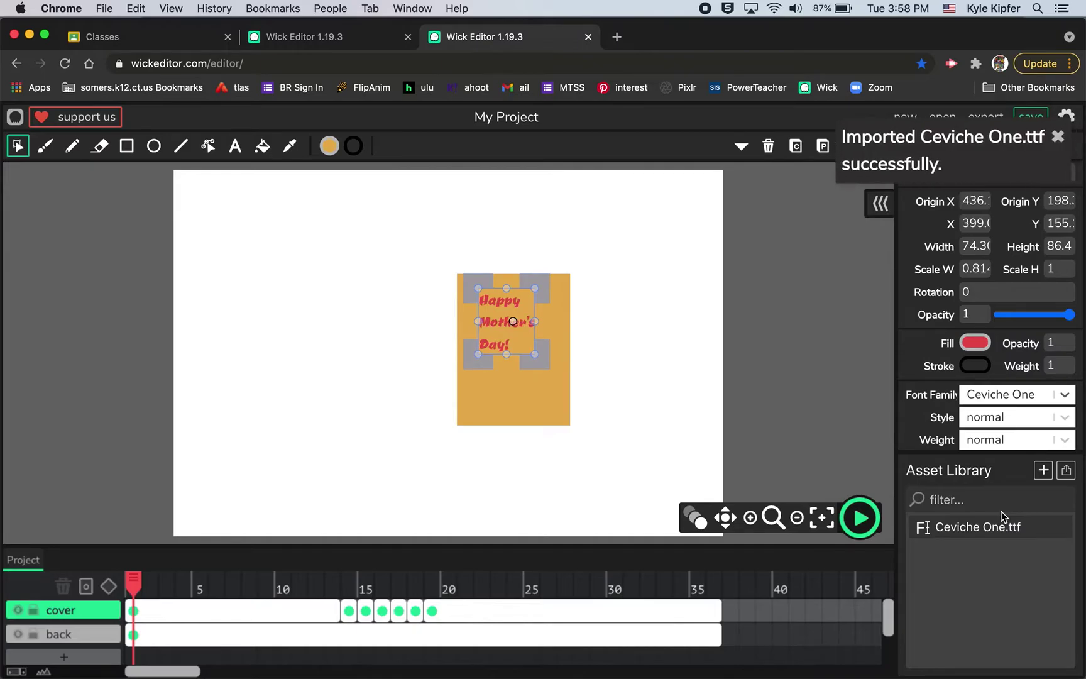
click(1062, 396)
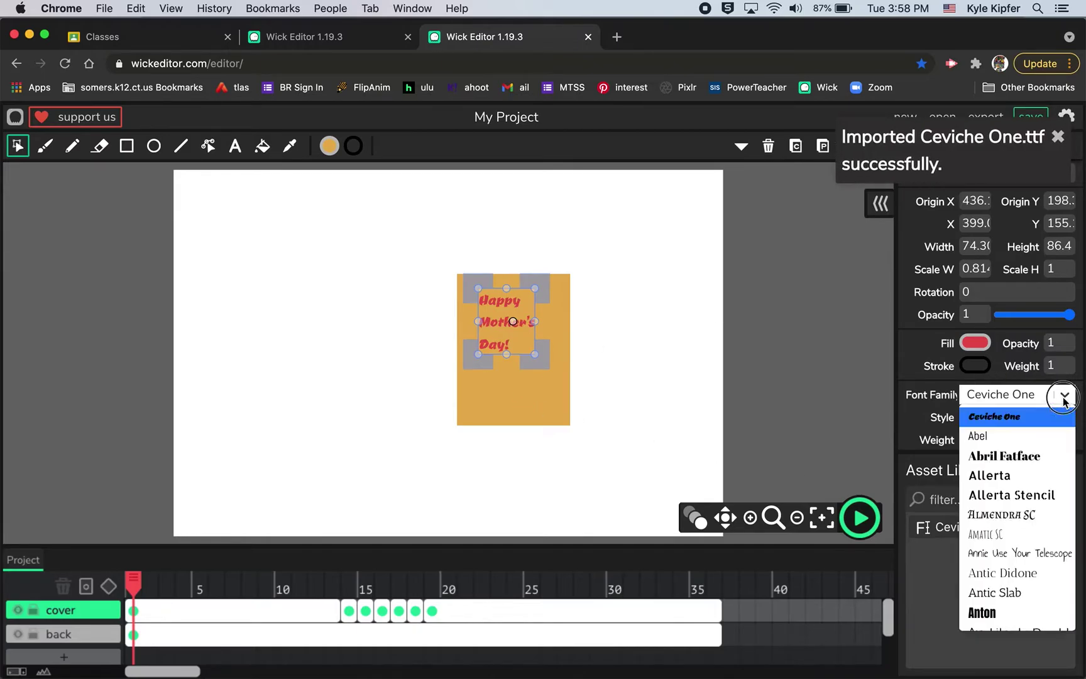
scroll(981, 565, down, 12)
scroll(1009, 547, down, 5)
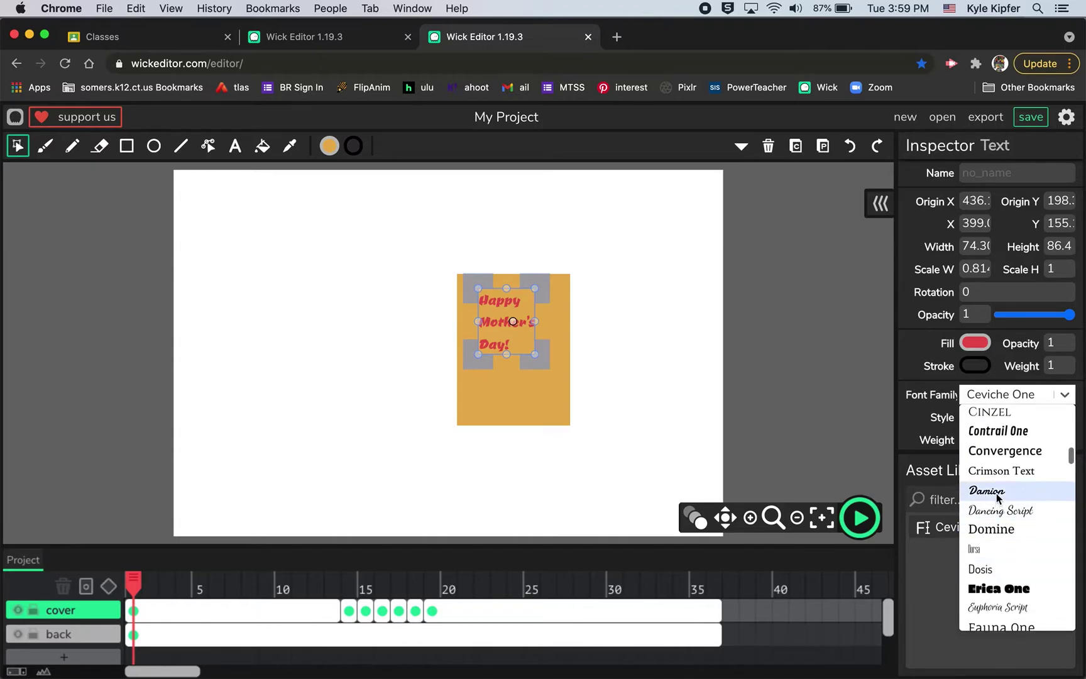
click(998, 491)
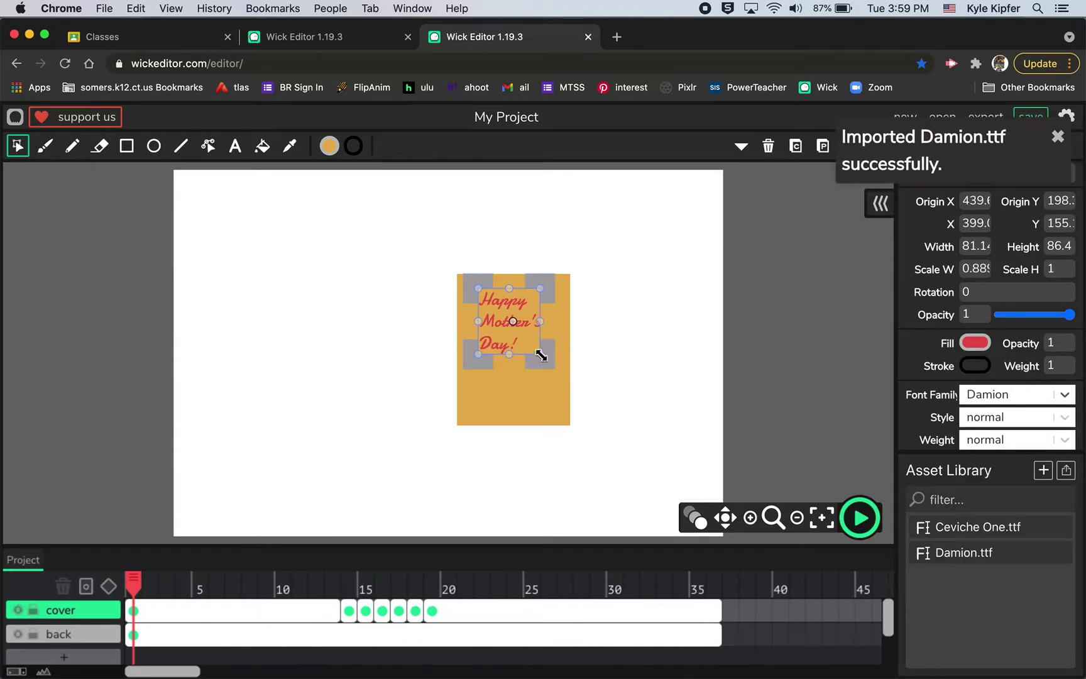
- Enlarge the greeting and centre it on the orange card
drag(541, 356, 553, 390)
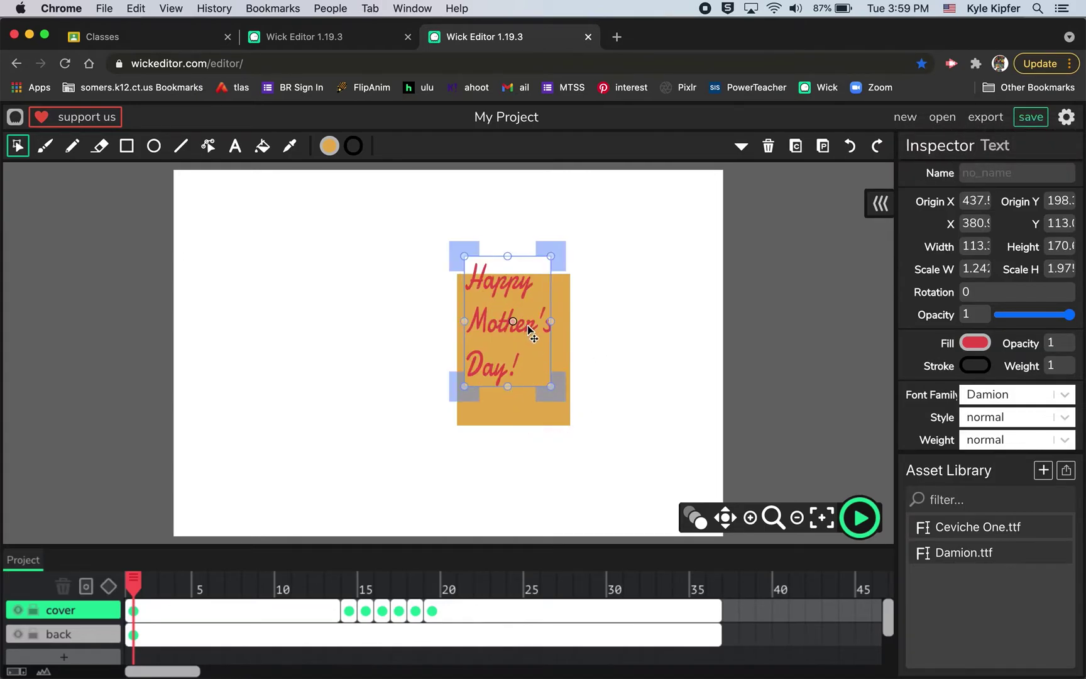
drag(527, 325, 534, 355)
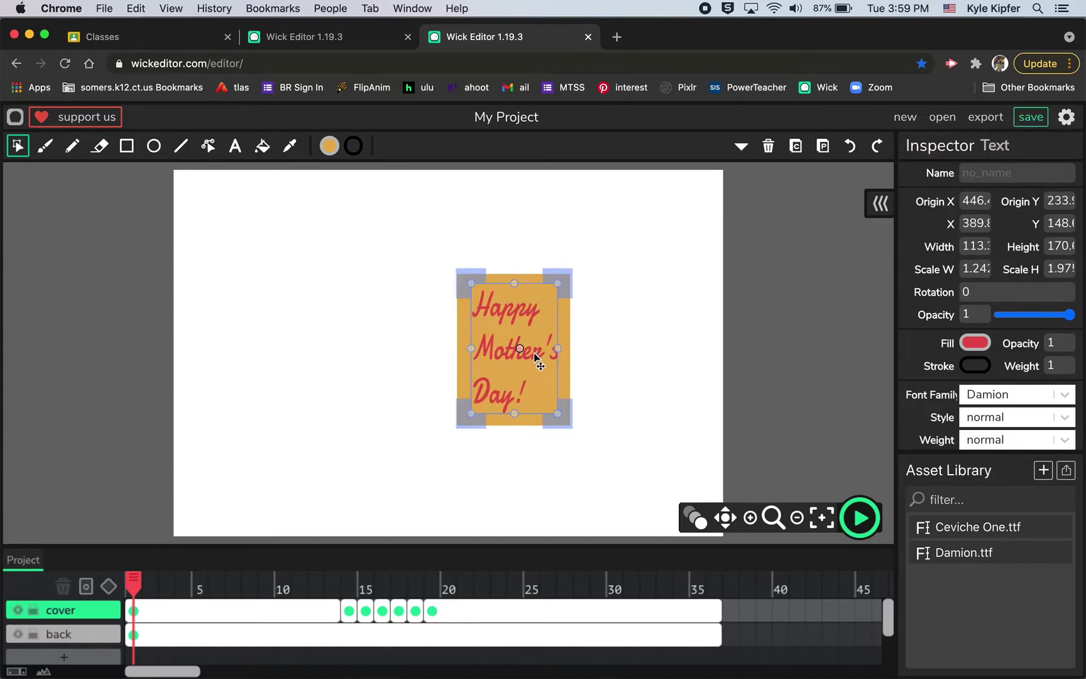
click(632, 337)
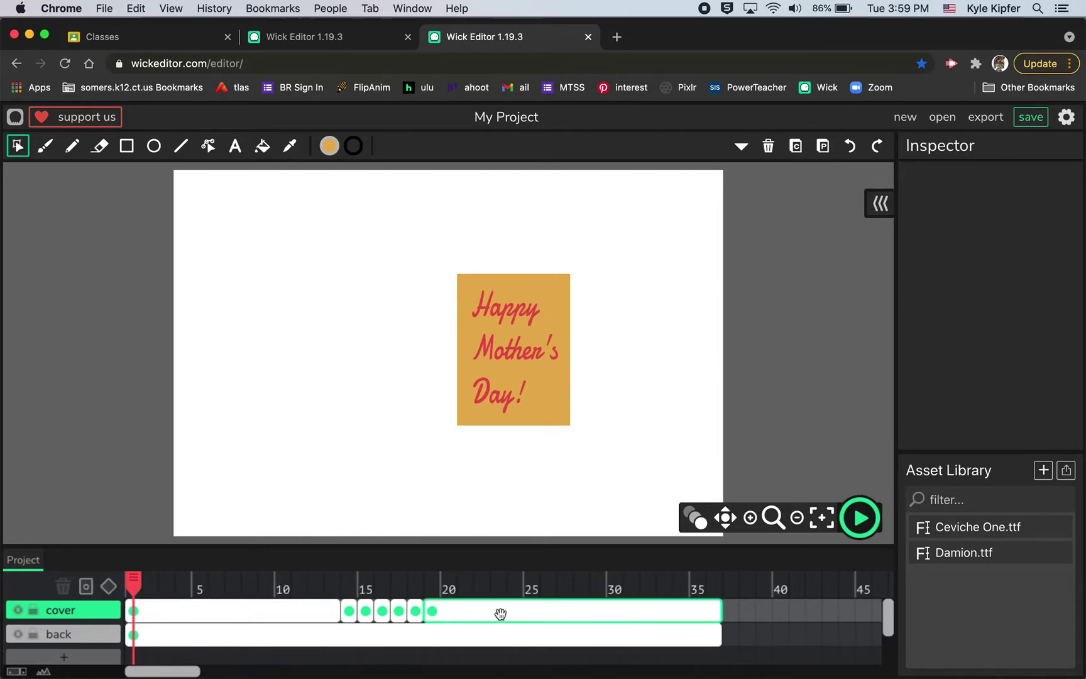
- Play and stop the card preview, then add an empty 'Layer 3' to the timeline
click(861, 518)
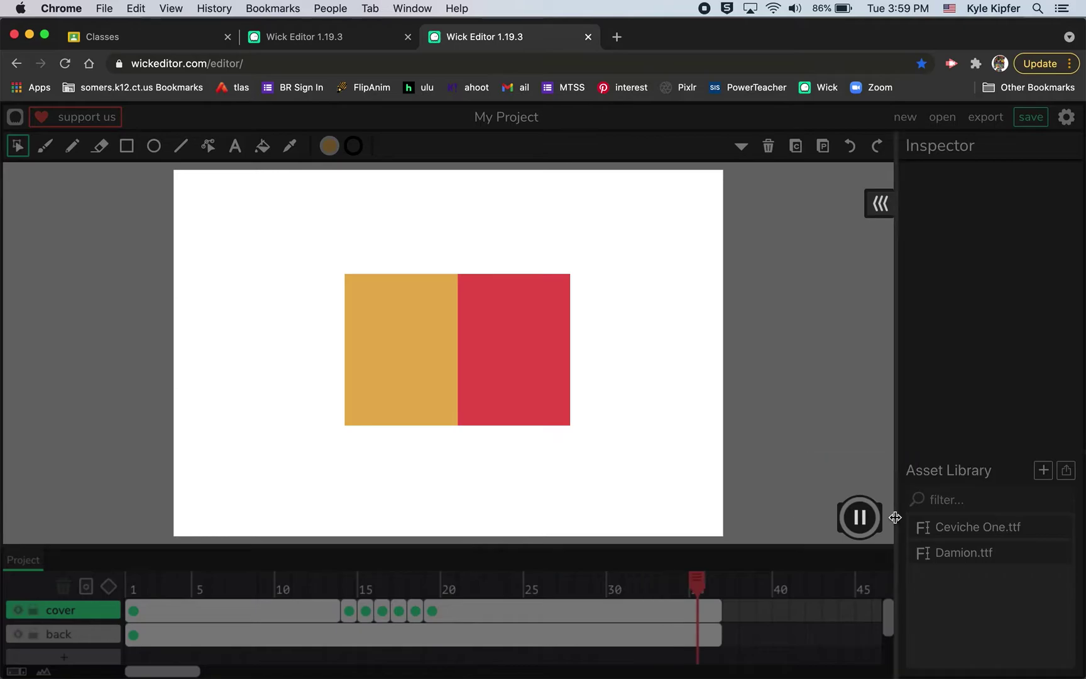
click(859, 517)
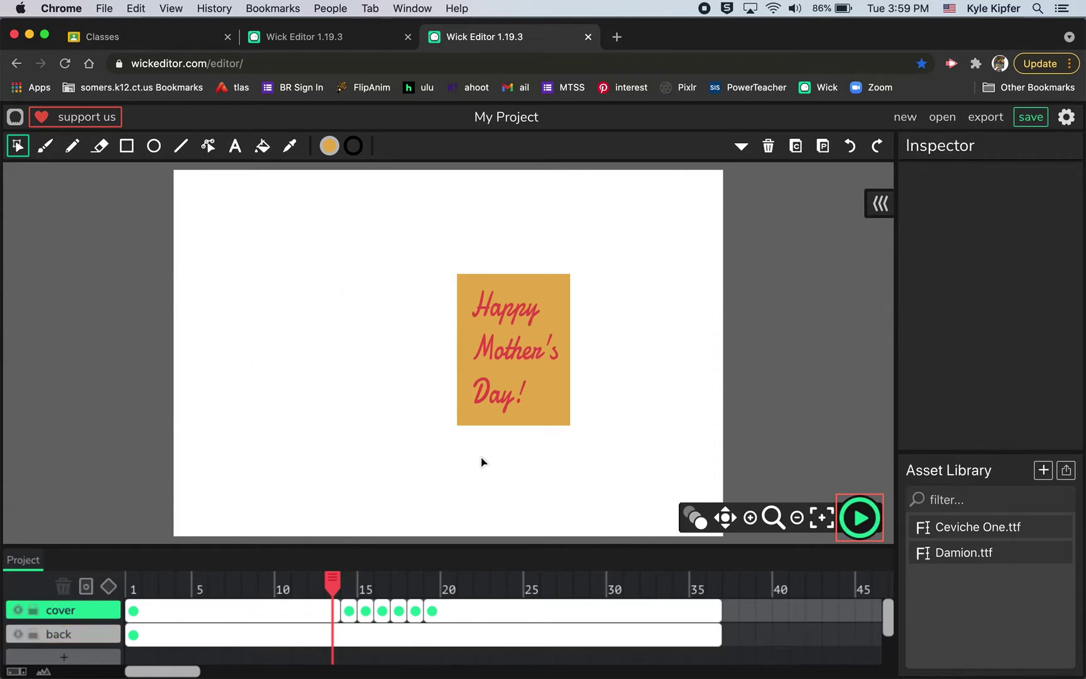
click(66, 657)
- Rename Layer 3 to 'inside' and give it a starting frame
scroll(68, 626, down, 1)
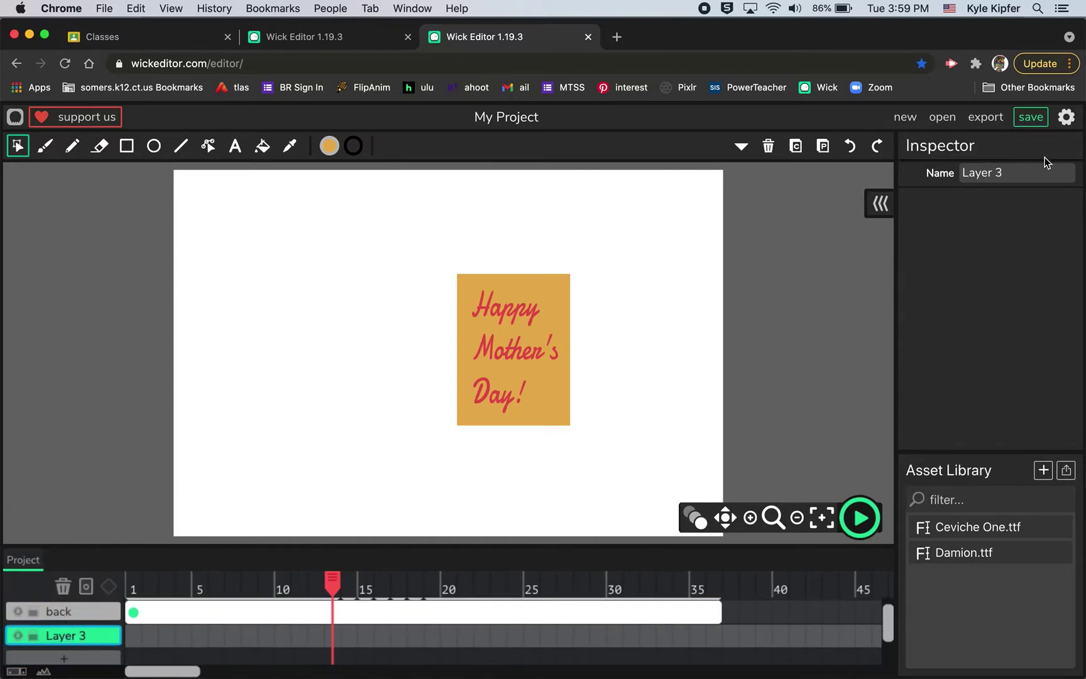
click(1009, 174)
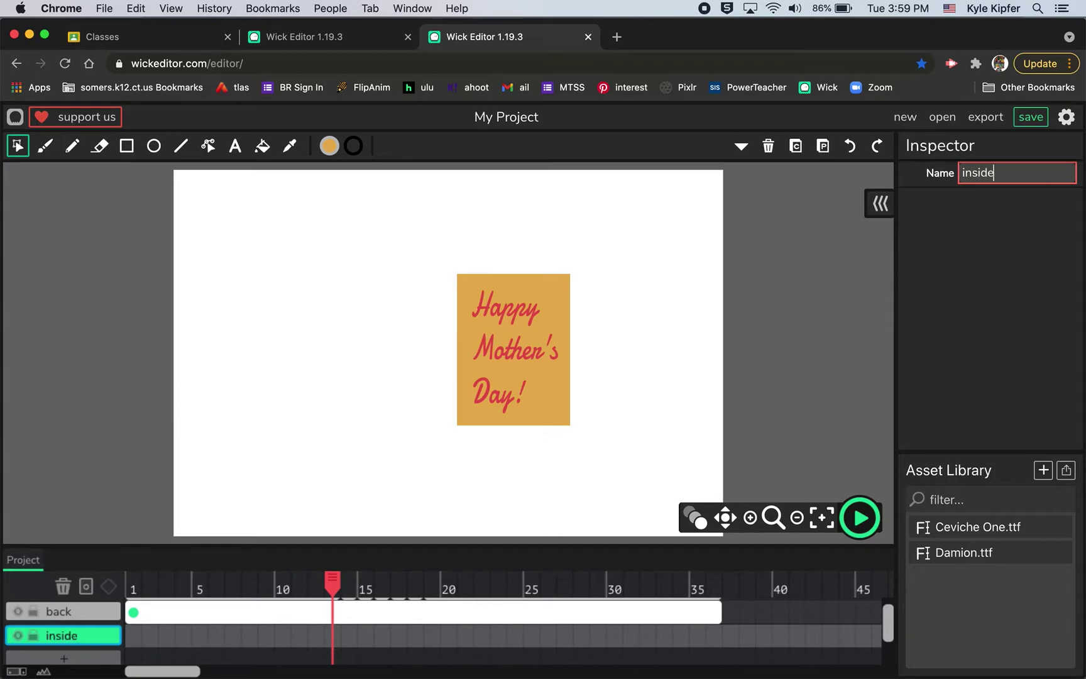
click(134, 636)
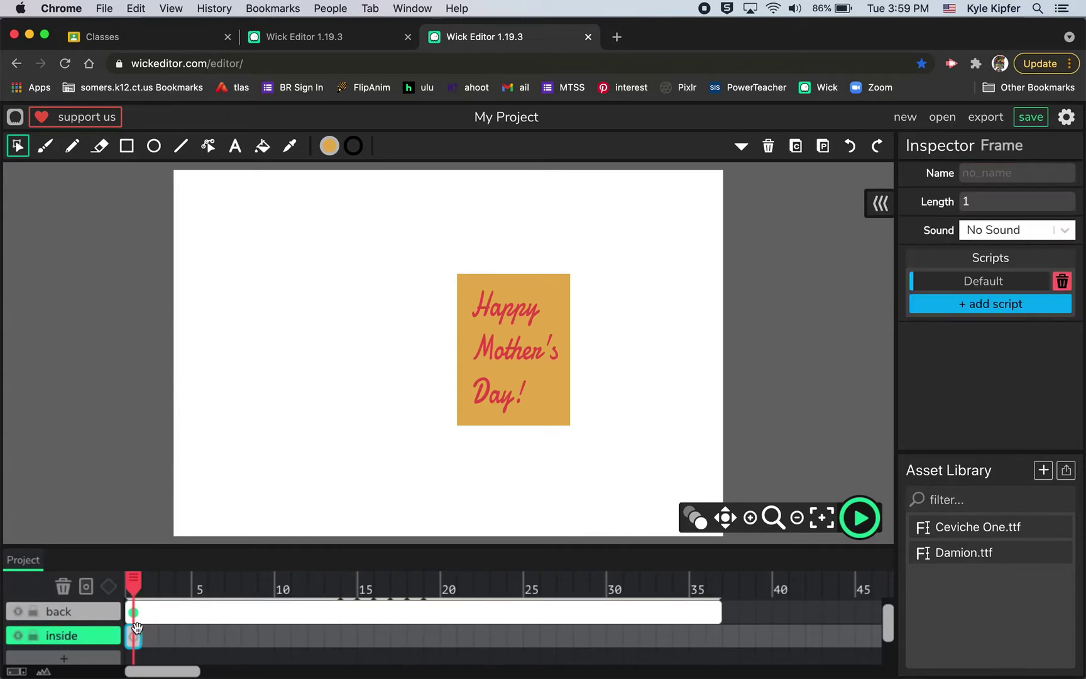
scroll(75, 635, up, 1)
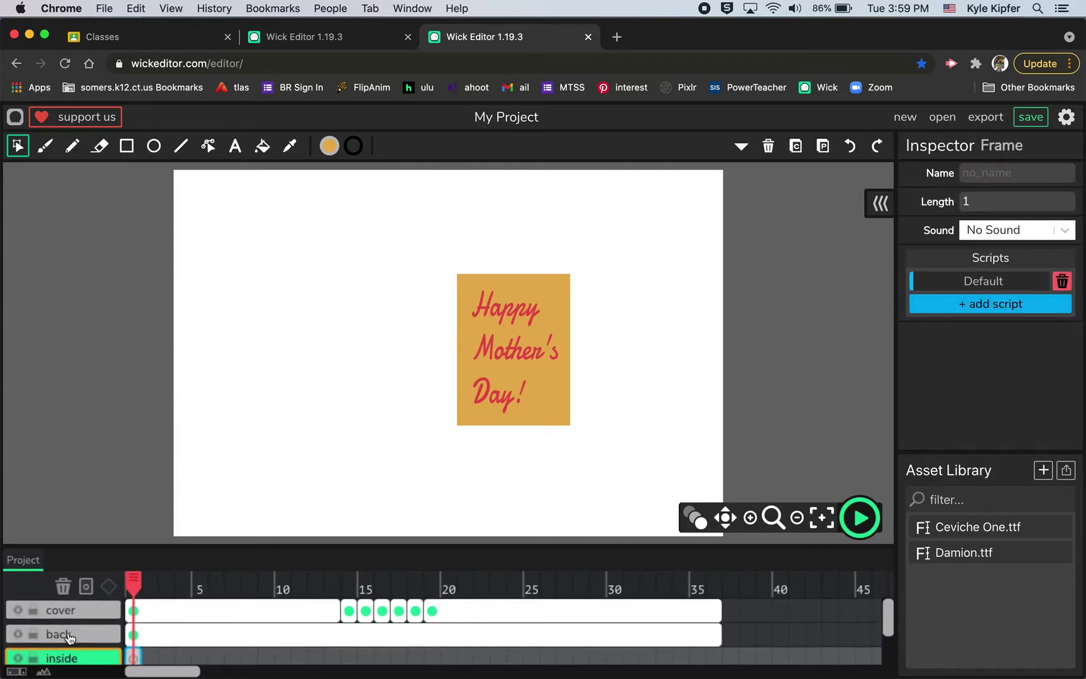
scroll(69, 637, down, 2)
- Add a fourth layer named 'message' and move it to the top of the layer stack
click(61, 644)
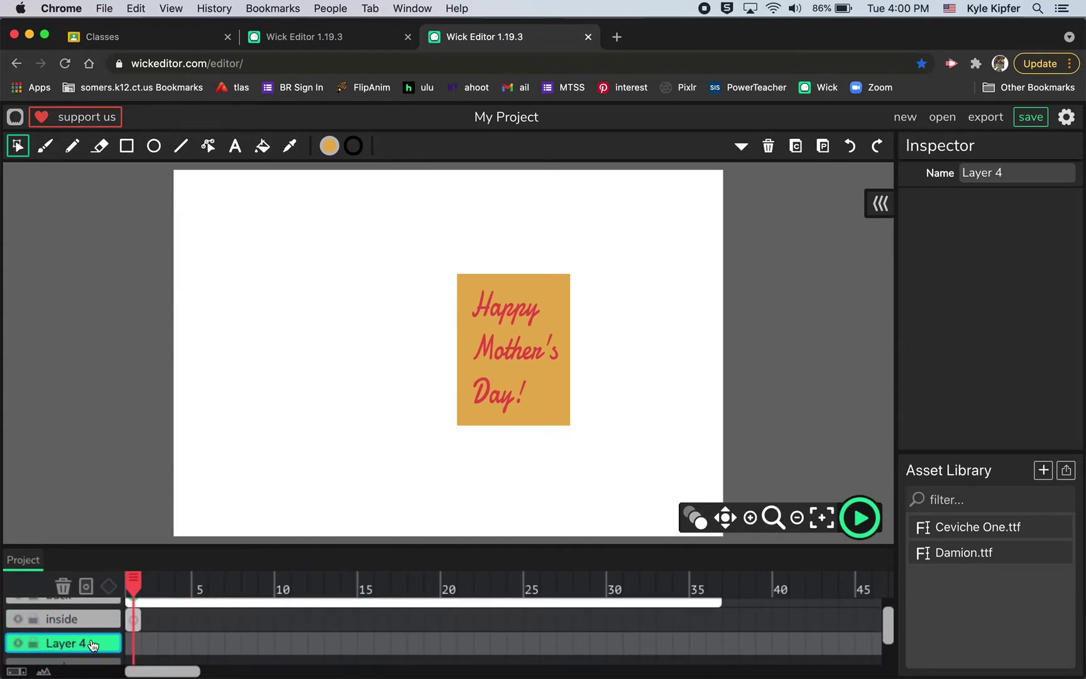
click(1016, 171)
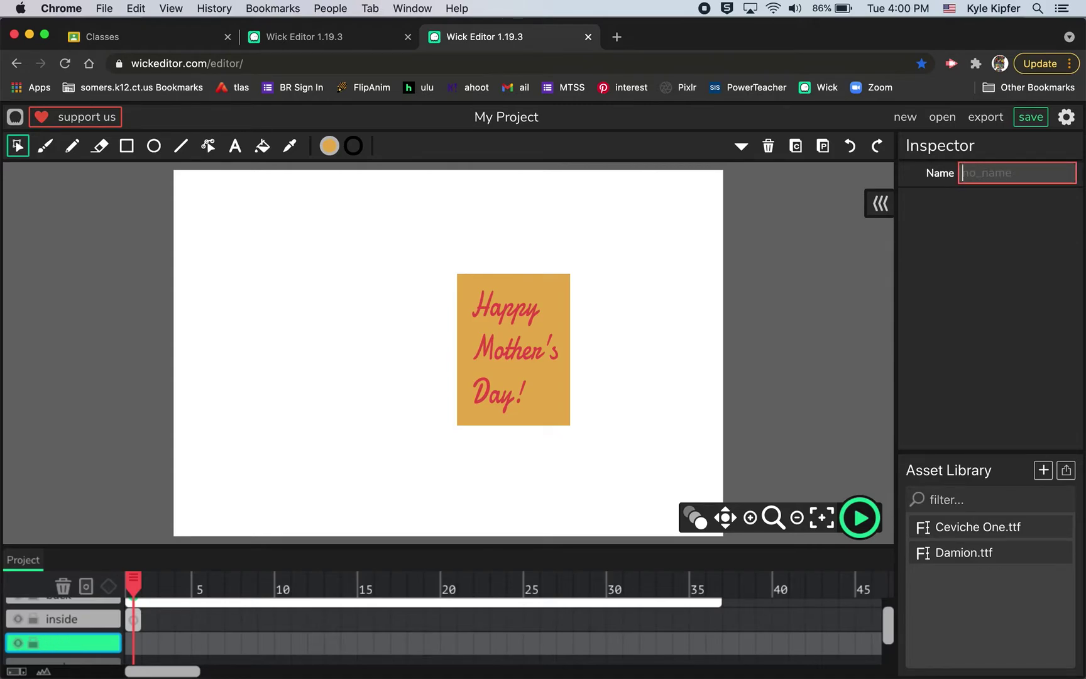
text(message)
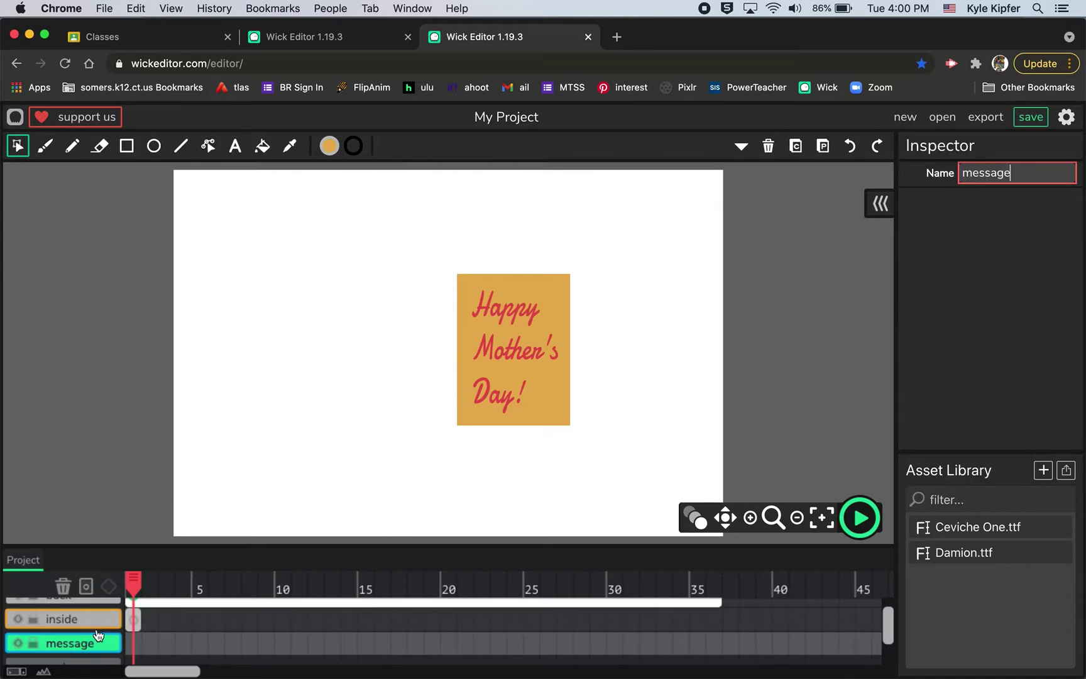
drag(94, 644, 96, 602)
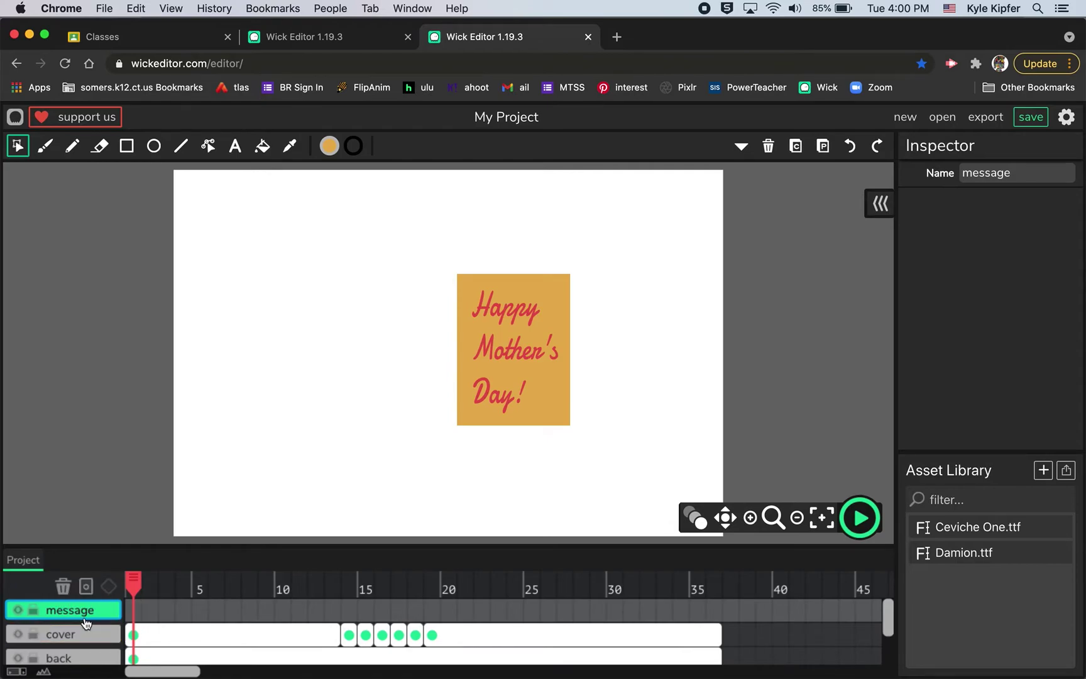
- Reorder the inside layer so it sits between the cover and back layers
scroll(94, 622, down, 2)
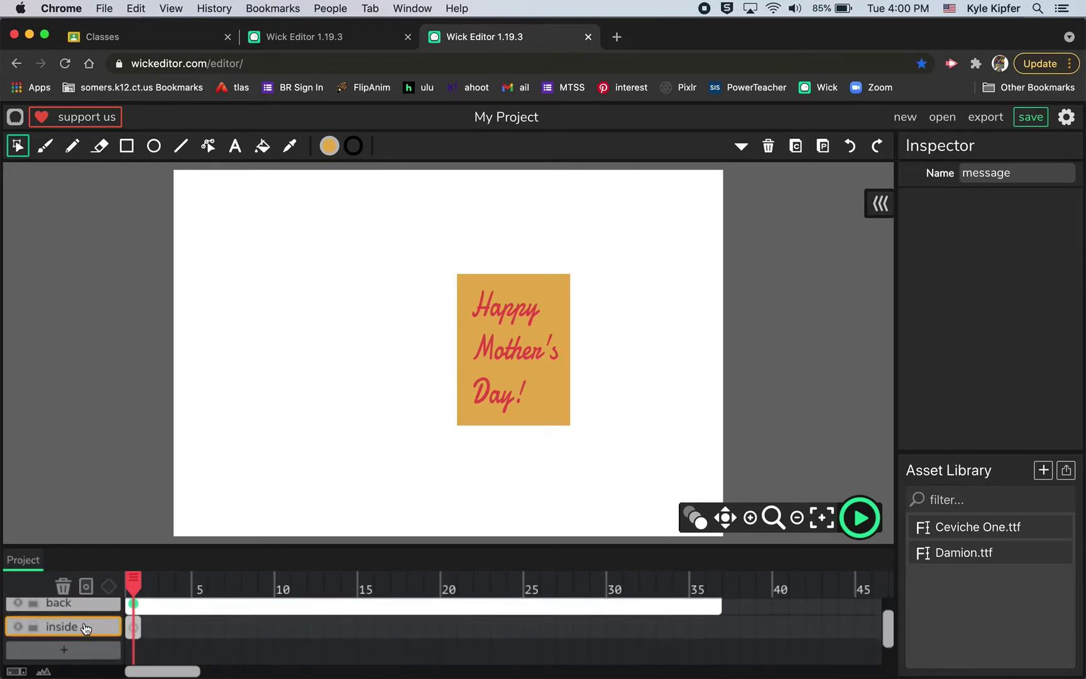
click(91, 628)
scroll(88, 605, up, 2)
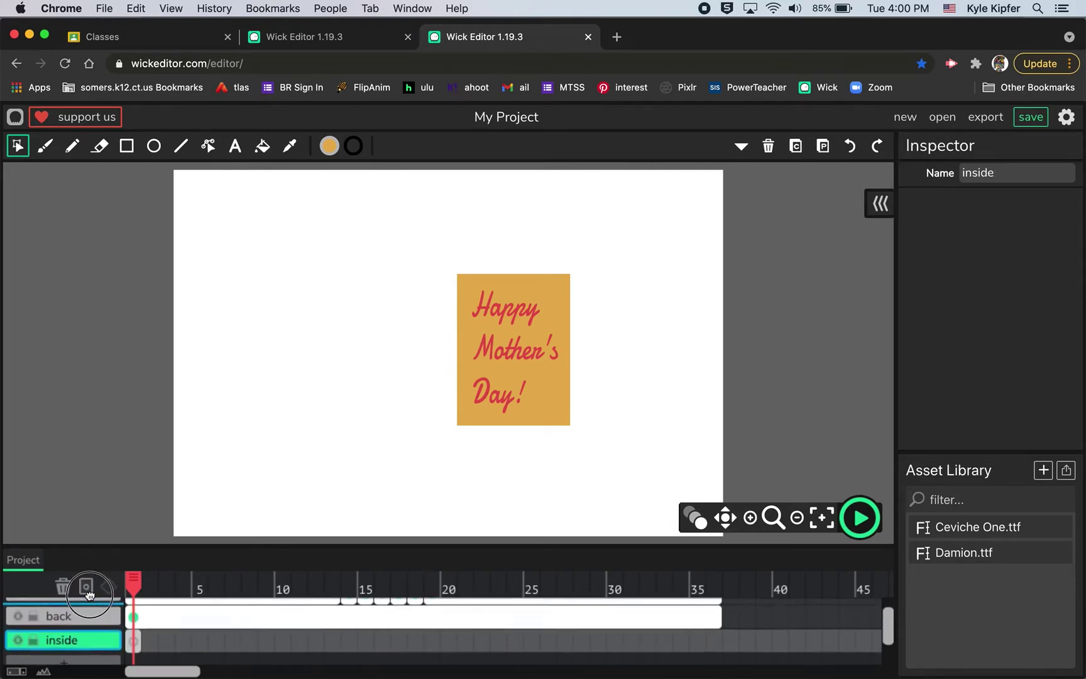
drag(85, 652, 85, 632)
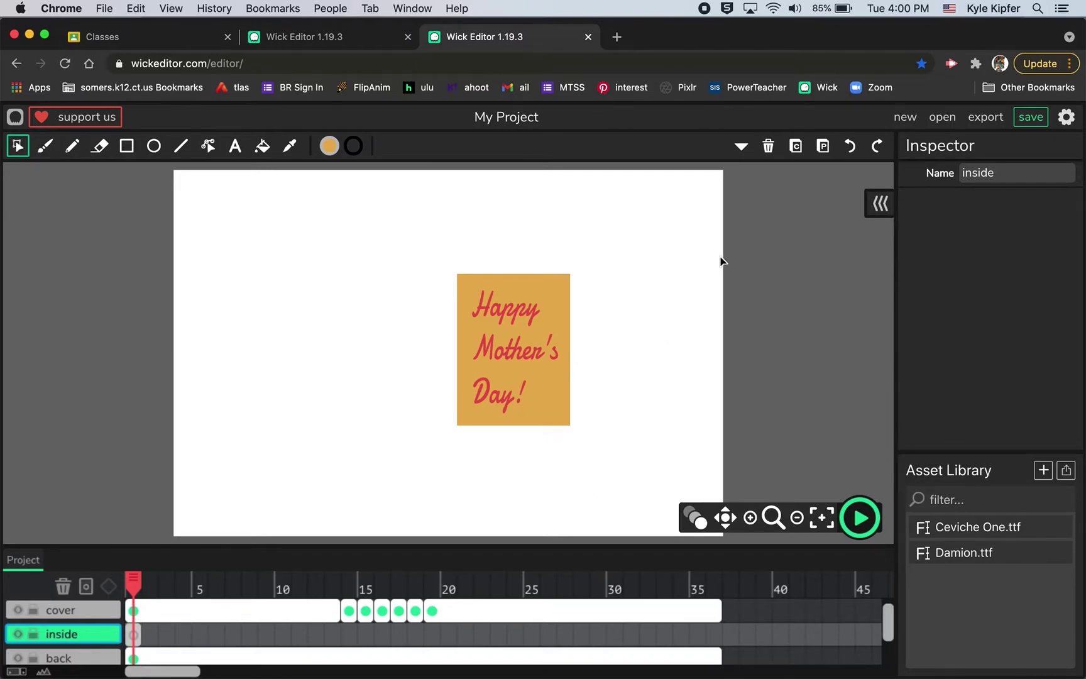
- Upload the flower.png sunflower image from Downloads to the Asset Library
click(1067, 472)
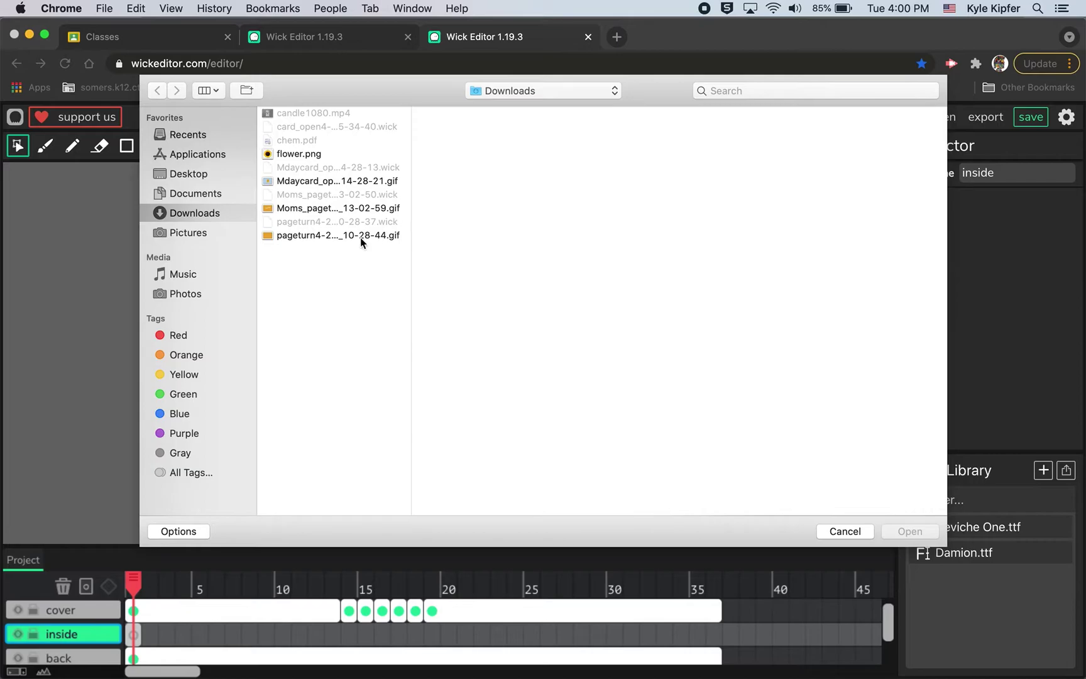
click(300, 157)
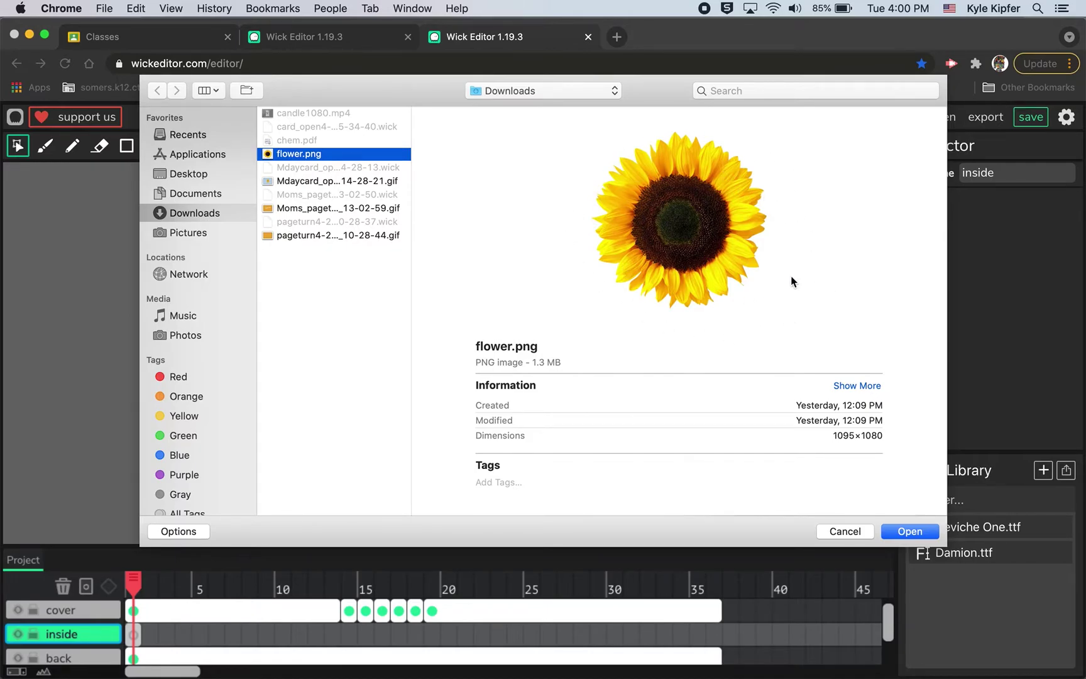
click(909, 531)
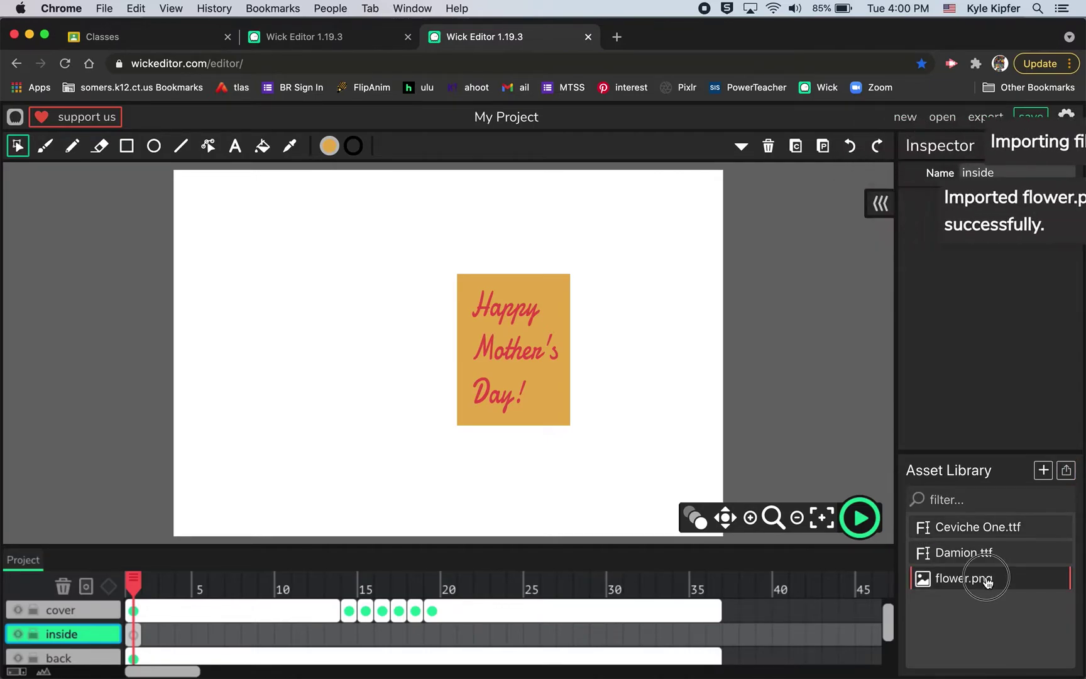
- Place flower.png, shrink it to about 115×113 behind the card centre, and extend the inside frame to 36
drag(988, 582, 604, 404)
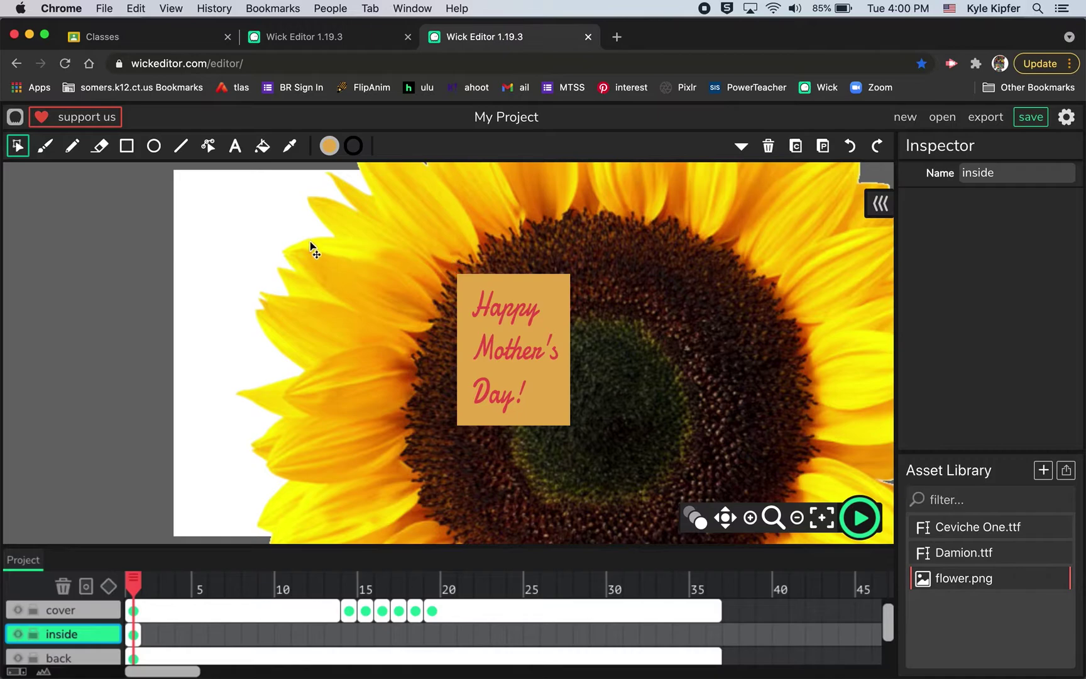
click(654, 308)
drag(411, 210, 453, 347)
click(595, 264)
drag(596, 264, 623, 335)
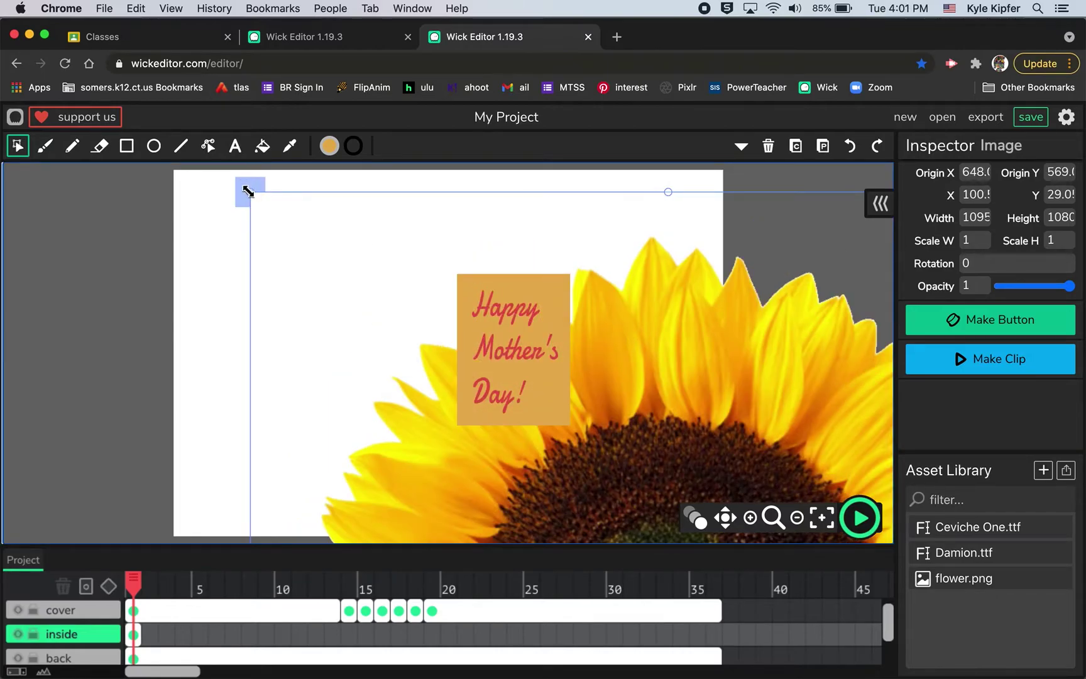
drag(248, 191, 552, 442)
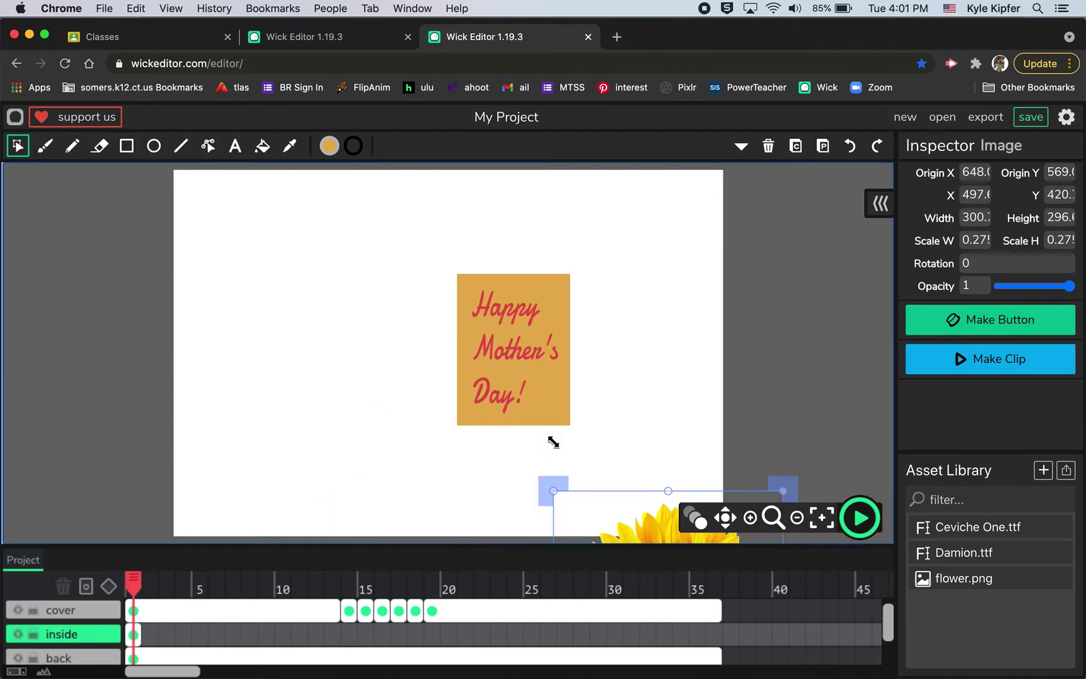
drag(647, 520, 519, 245)
drag(443, 212, 514, 258)
drag(588, 338, 545, 347)
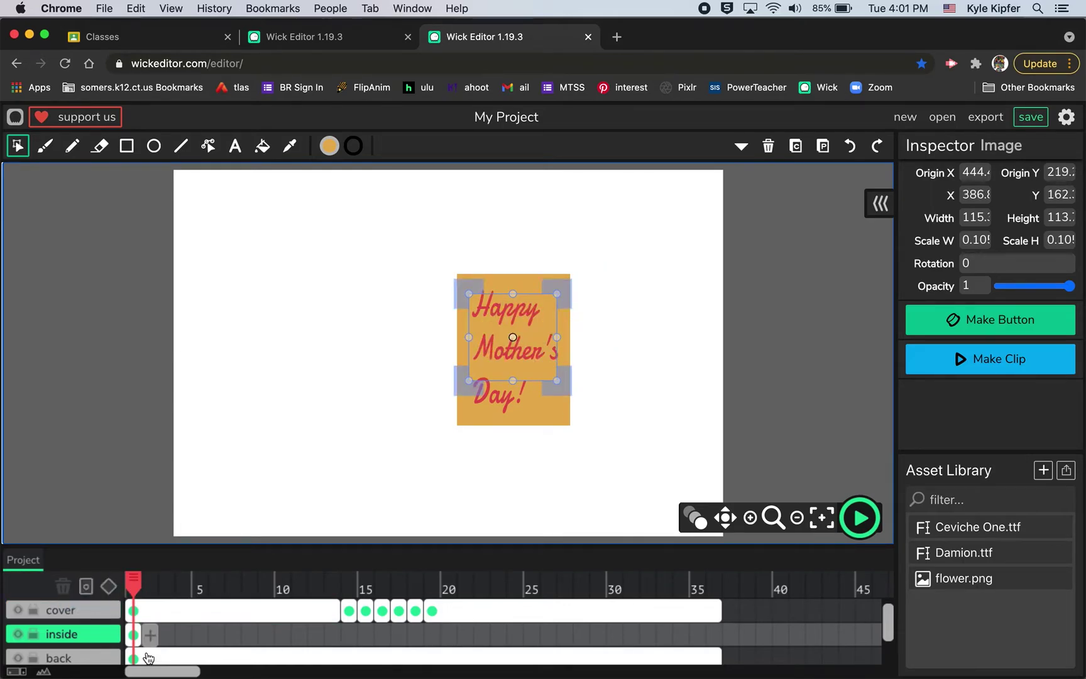
drag(141, 638, 723, 612)
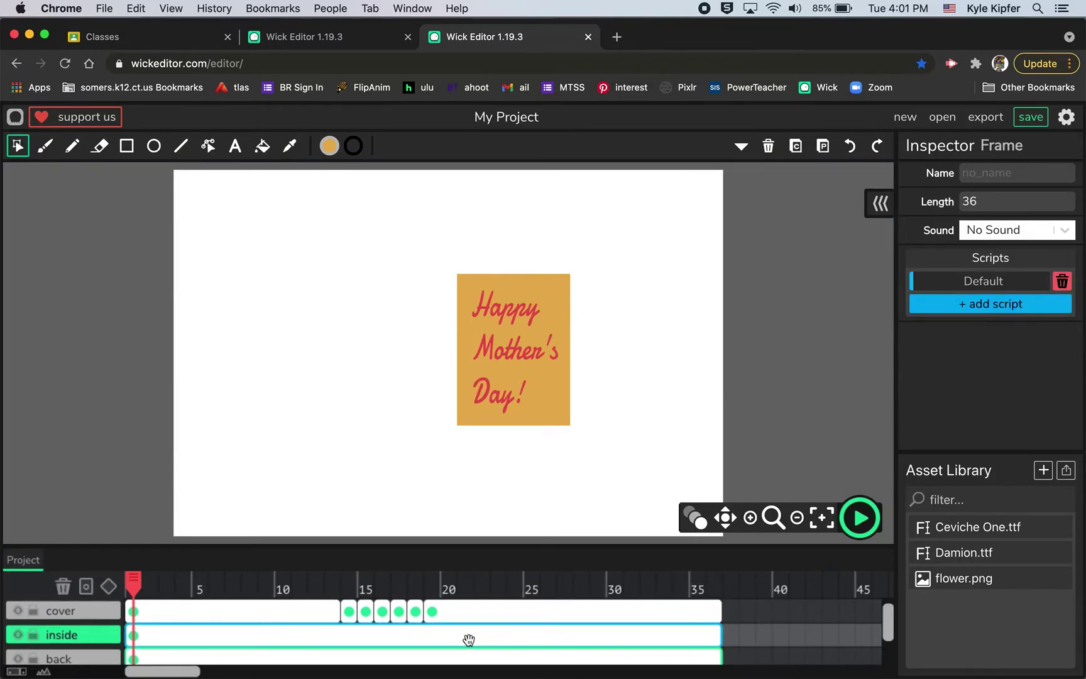
- After previewing the animation, add a tween keyframe on the inside layer at frame 13
click(860, 519)
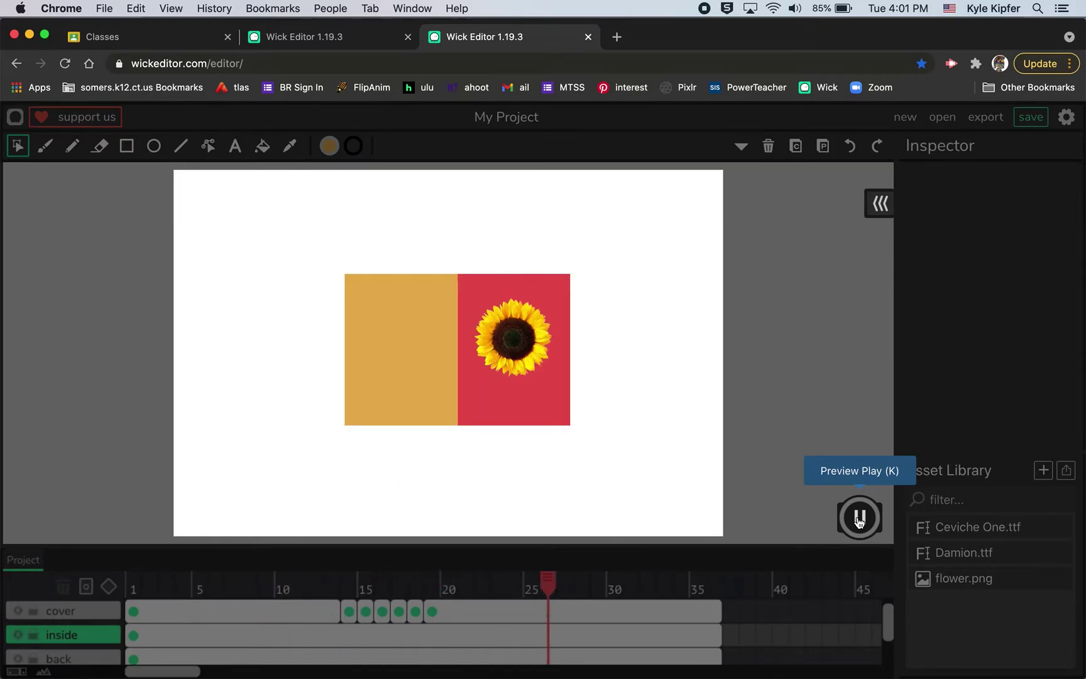
click(860, 519)
click(135, 637)
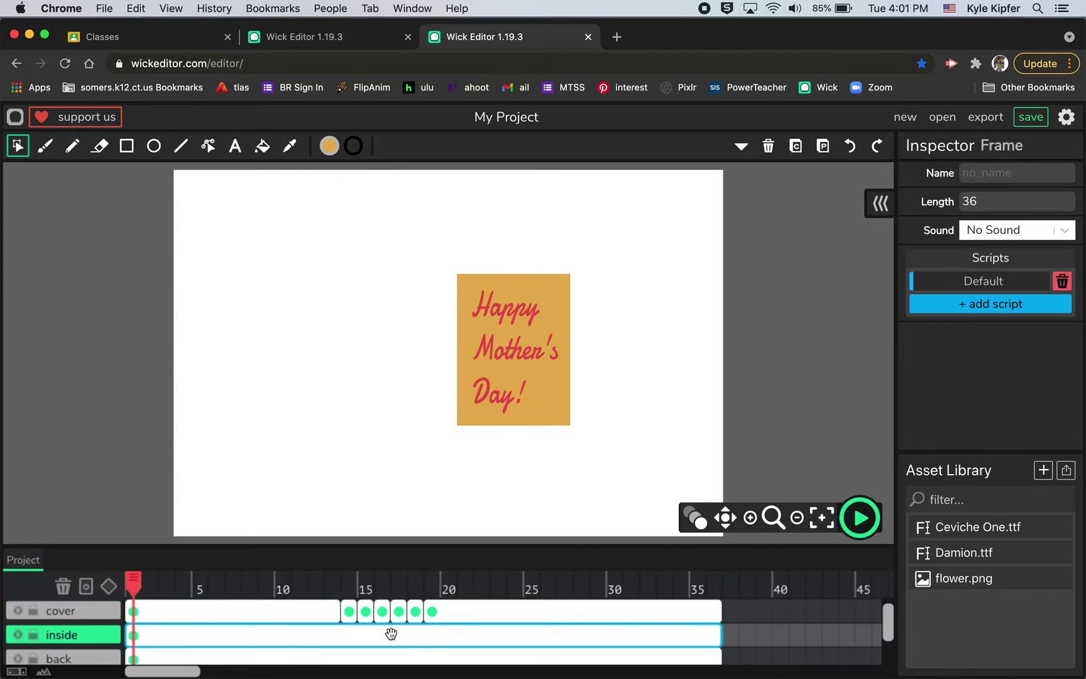
click(347, 639)
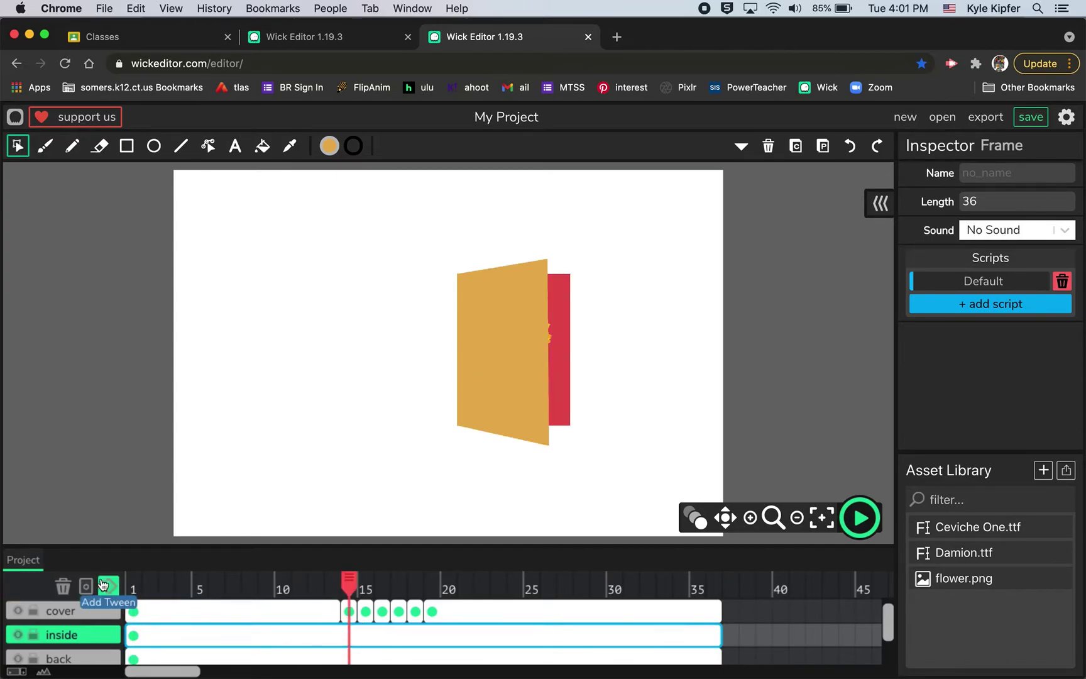
drag(360, 591, 133, 585)
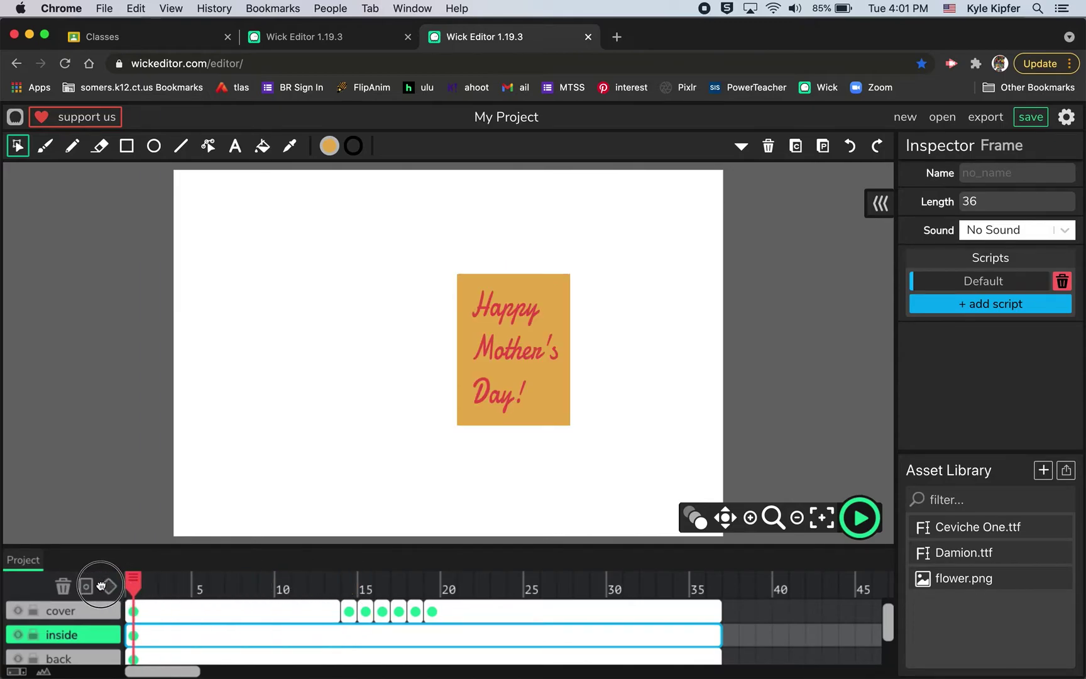
click(108, 587)
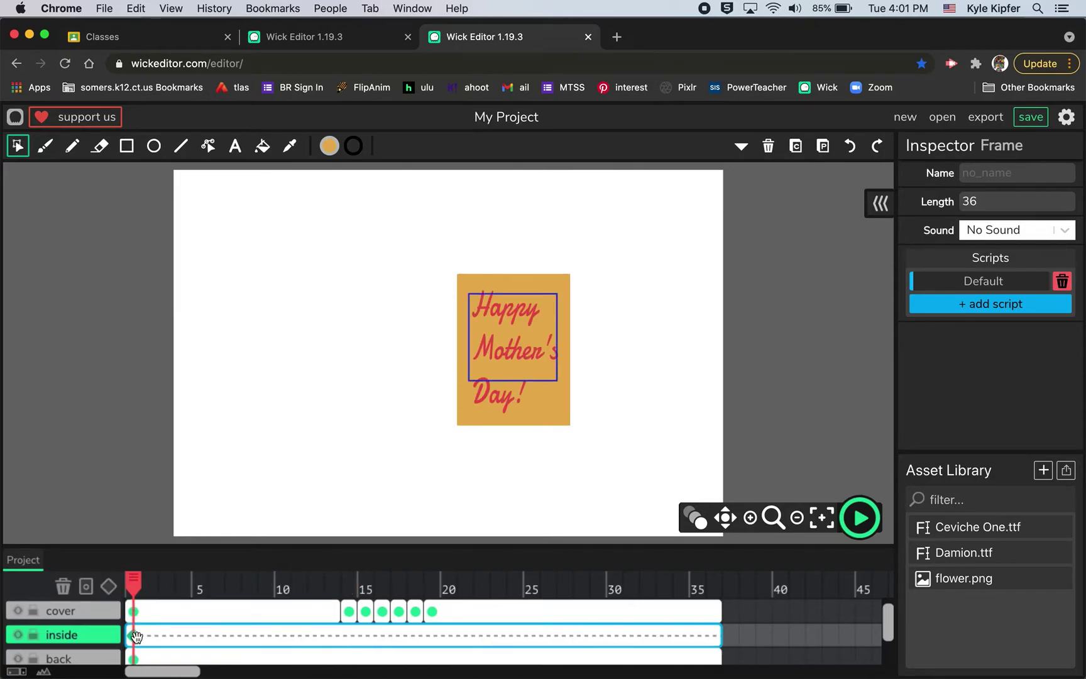
drag(135, 638, 339, 635)
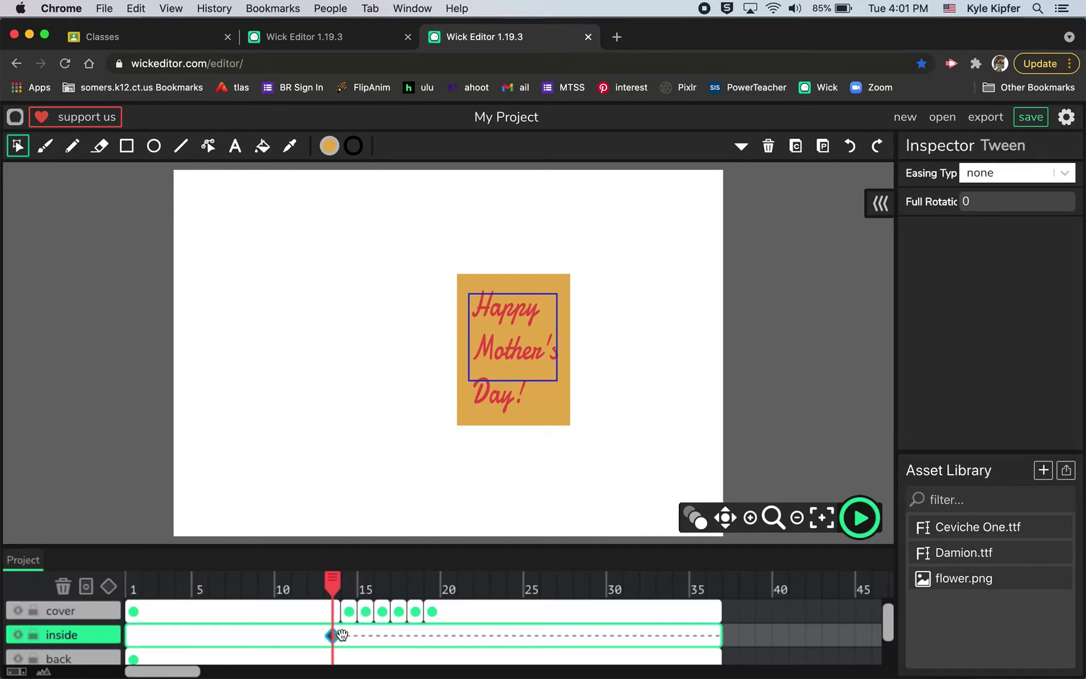
- Add a frame-23 tween keyframe with the sunflower enlarged about 2.4× and moved up-right
drag(334, 585, 613, 585)
click(527, 639)
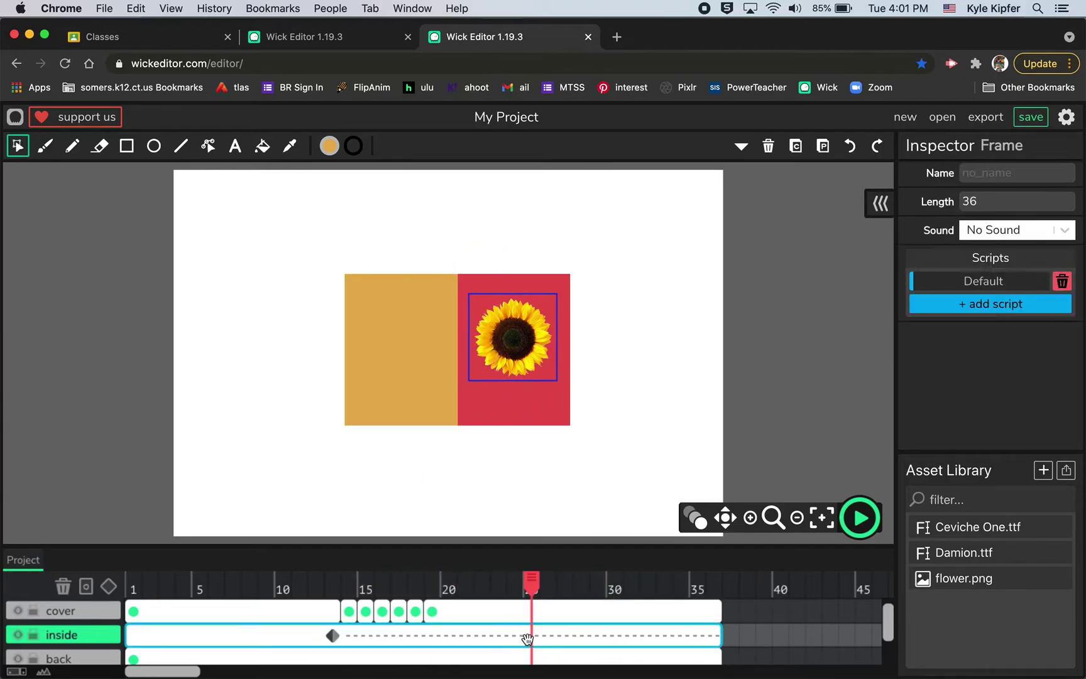
drag(531, 583, 501, 587)
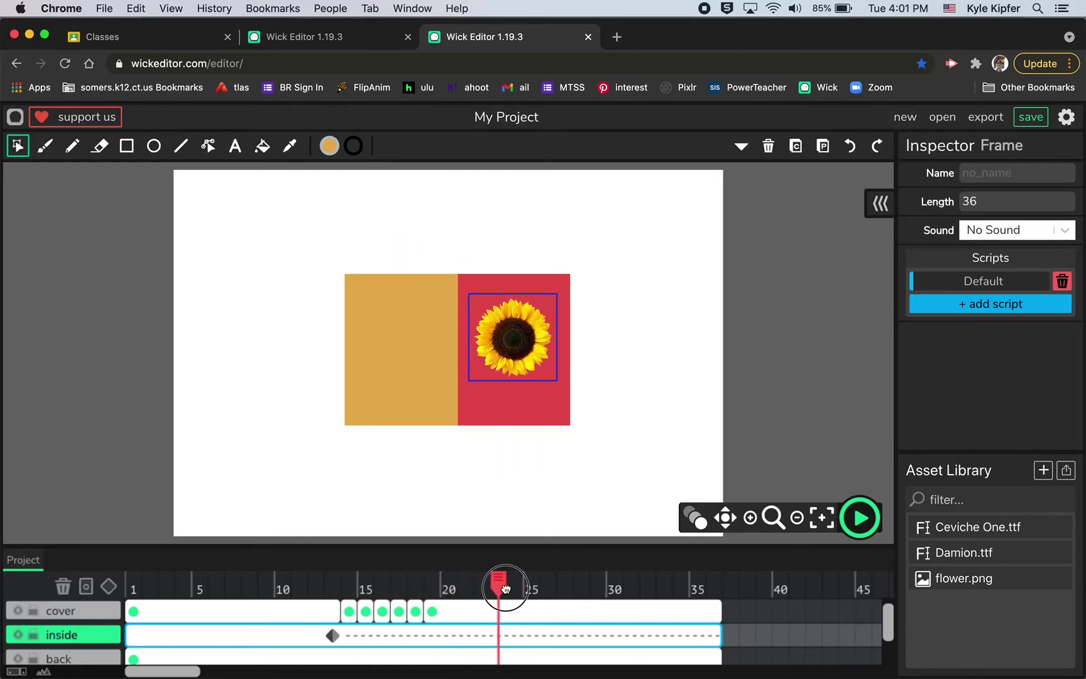
click(108, 586)
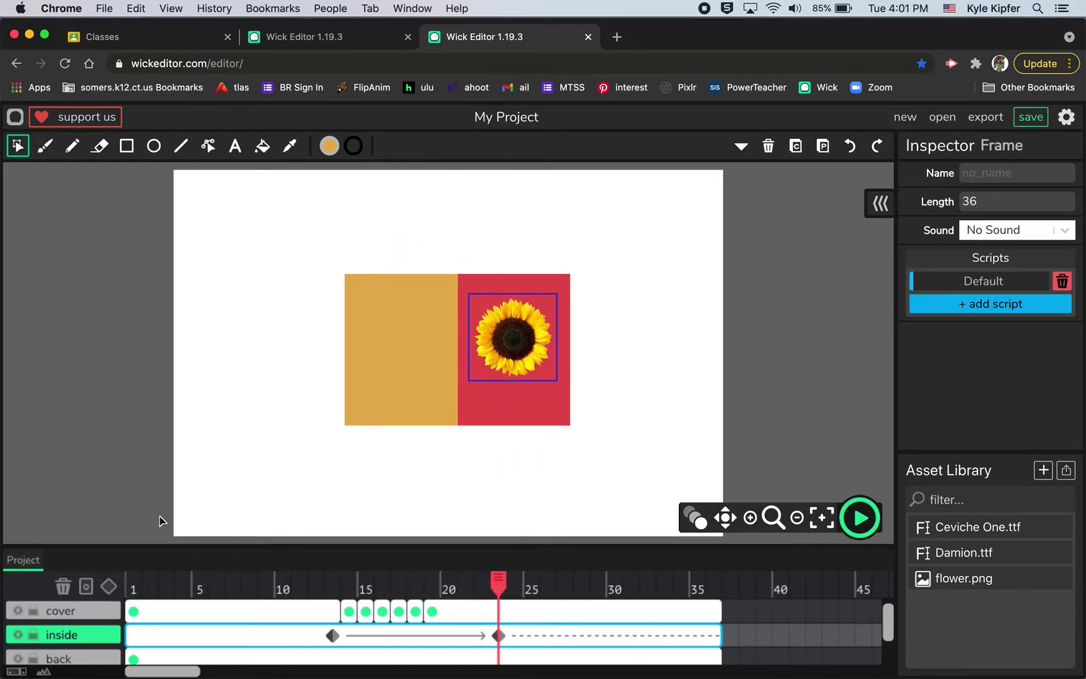
click(544, 338)
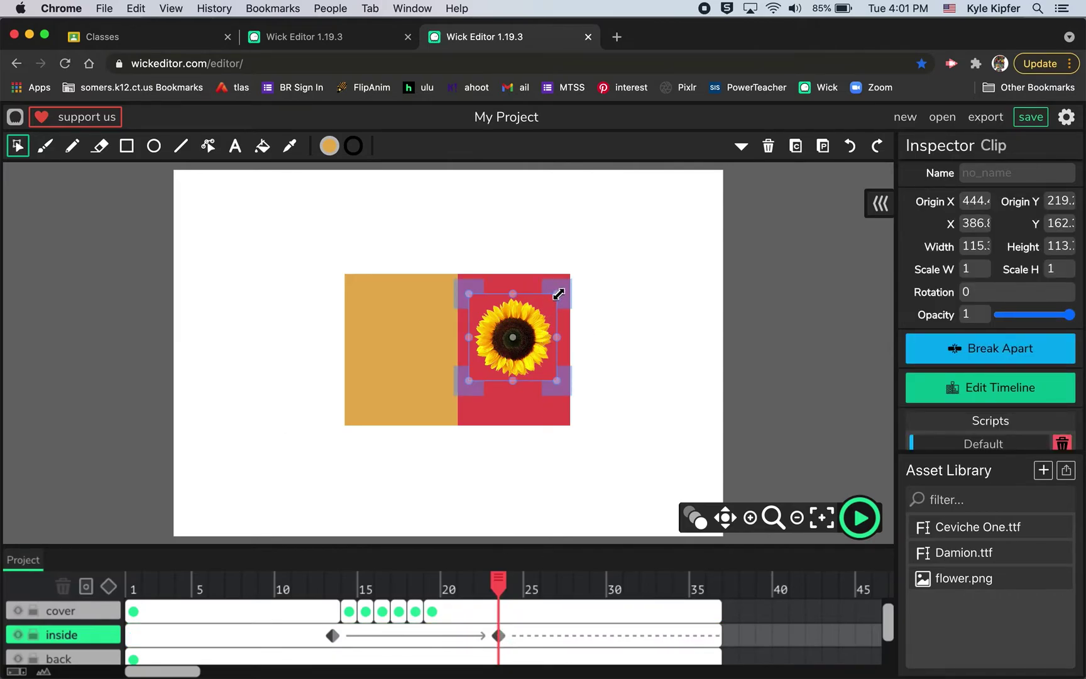
drag(558, 293, 622, 250)
drag(586, 333, 630, 297)
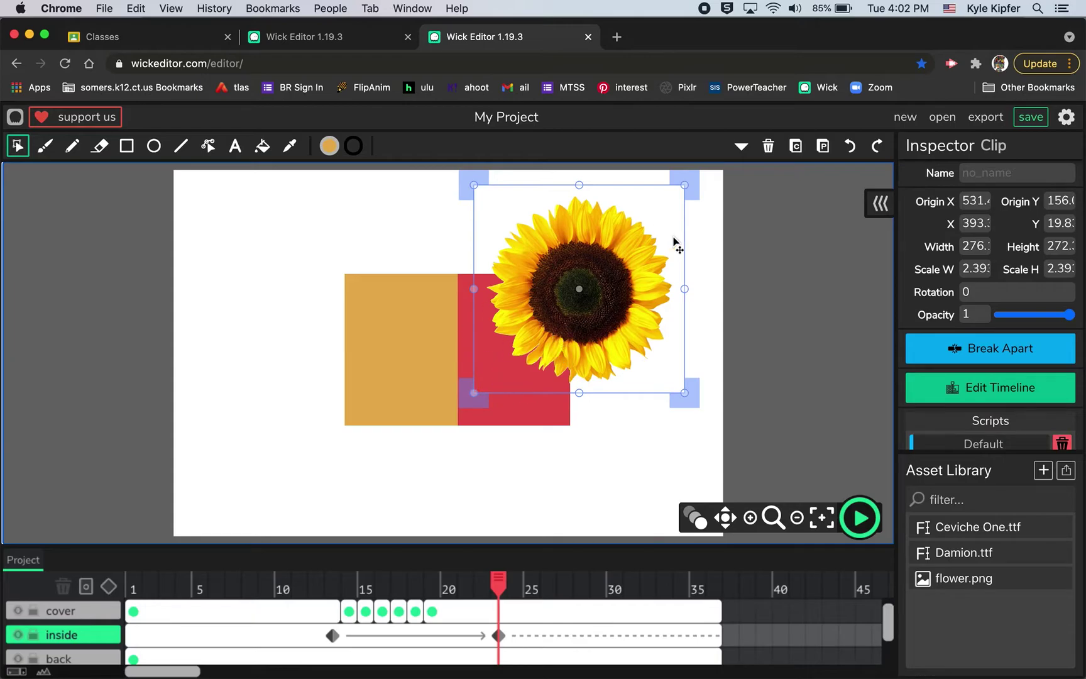
drag(499, 581, 74, 603)
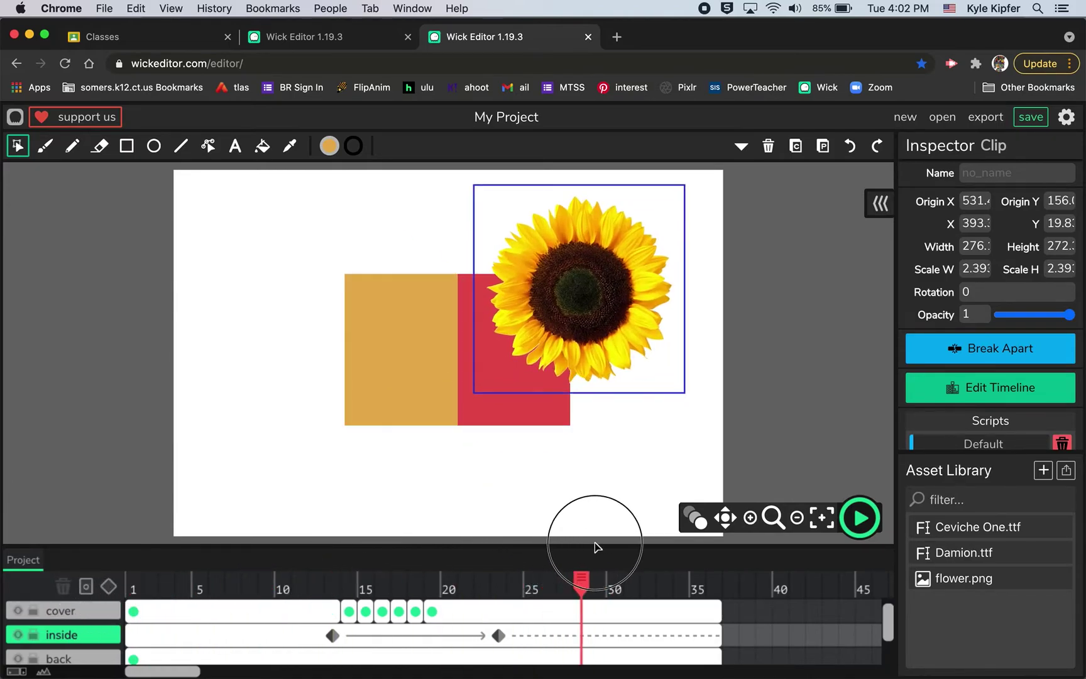
drag(596, 546, 146, 575)
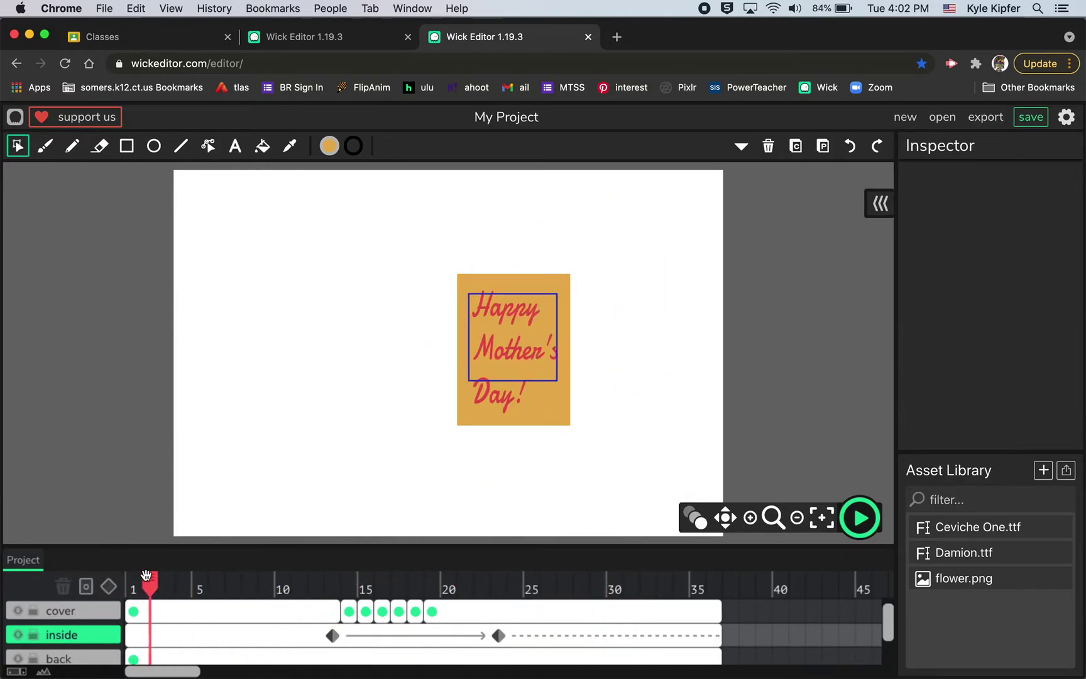
- Set the frame-13 tween's Full Rotation to 3 in the Inspector
click(332, 635)
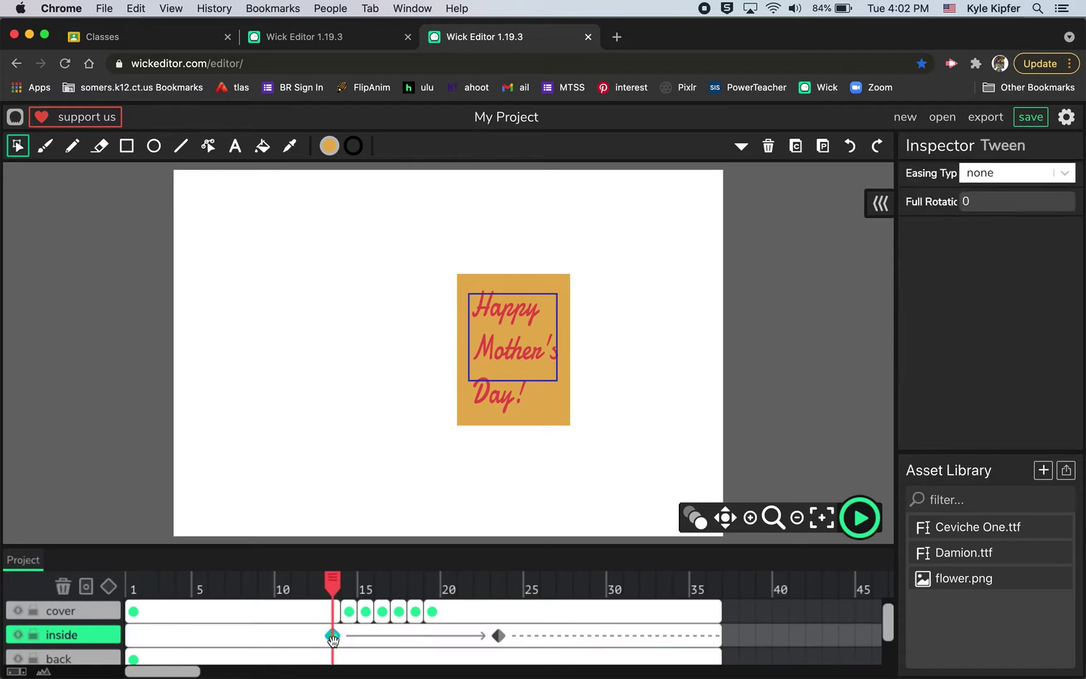
click(333, 637)
click(982, 199)
key(BackSpace)
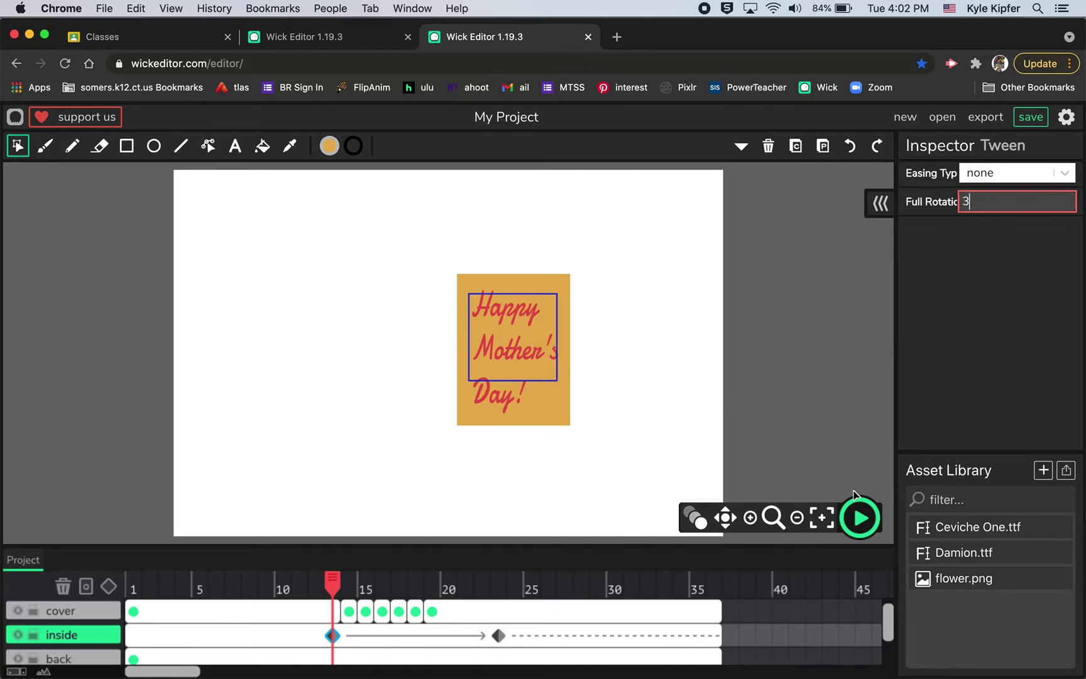
- Preview the spinning sunflower animation, then return to frame 1
click(860, 518)
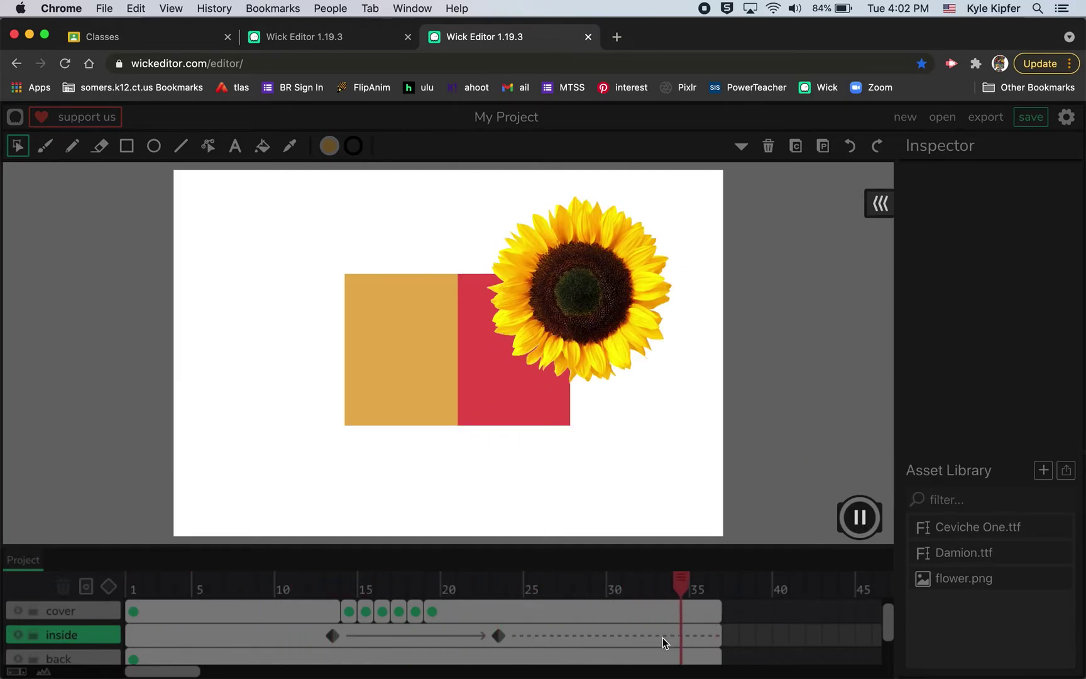
click(859, 519)
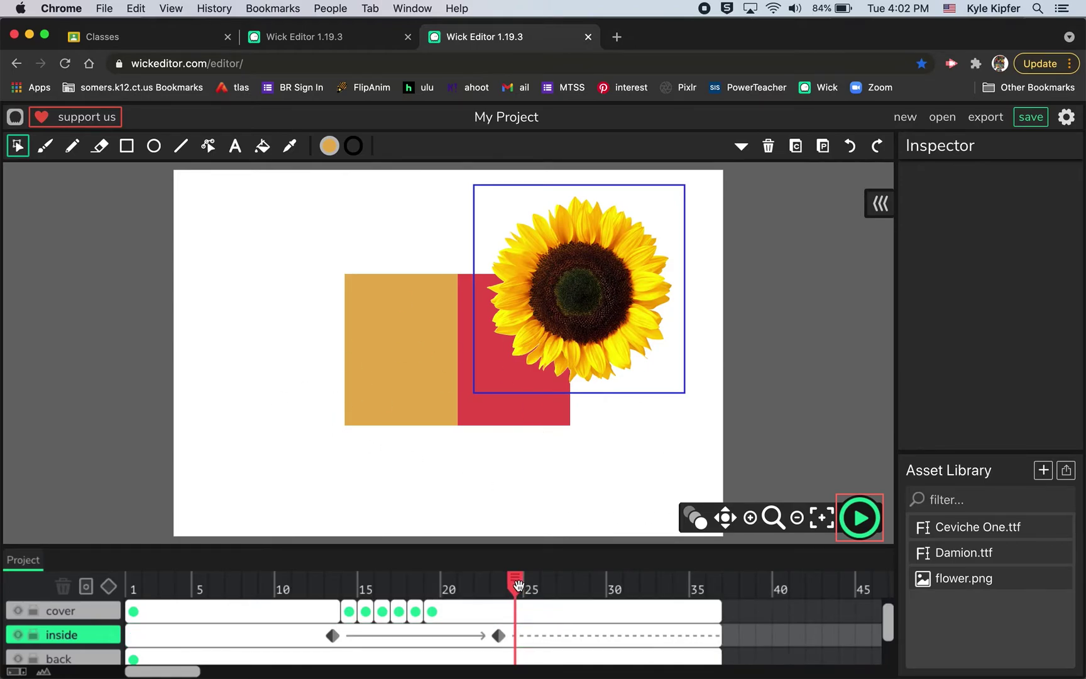
drag(517, 585, 132, 585)
- On message layer frame 1, add a text box left of the stage reading 'Thank you for all that you do!'
click(137, 640)
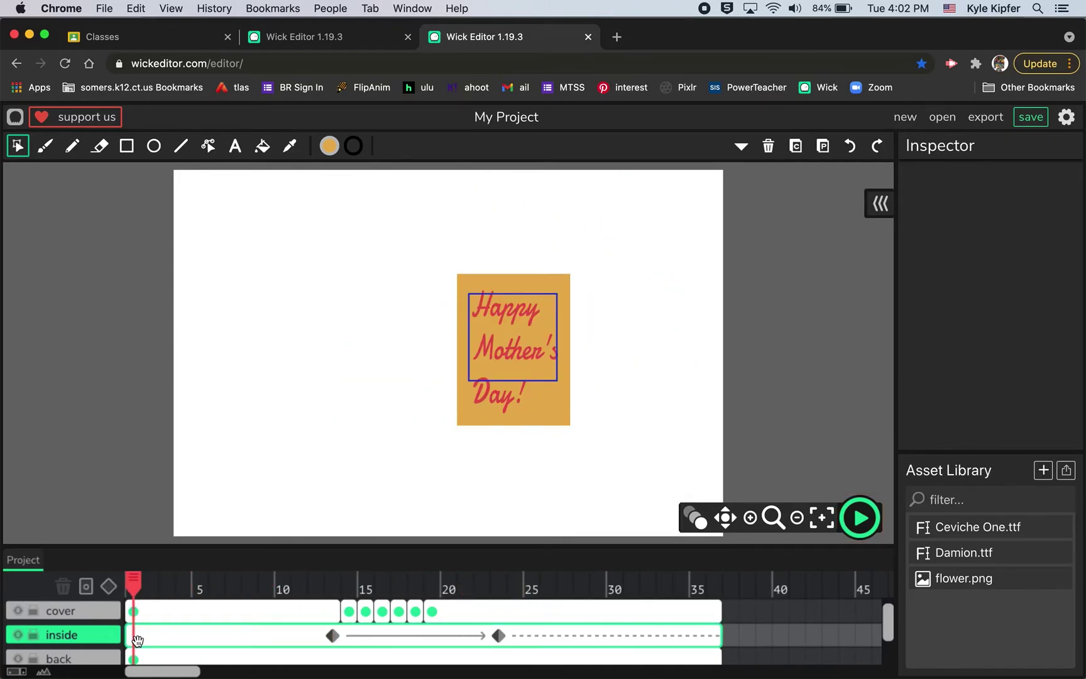
scroll(136, 639, up, 1)
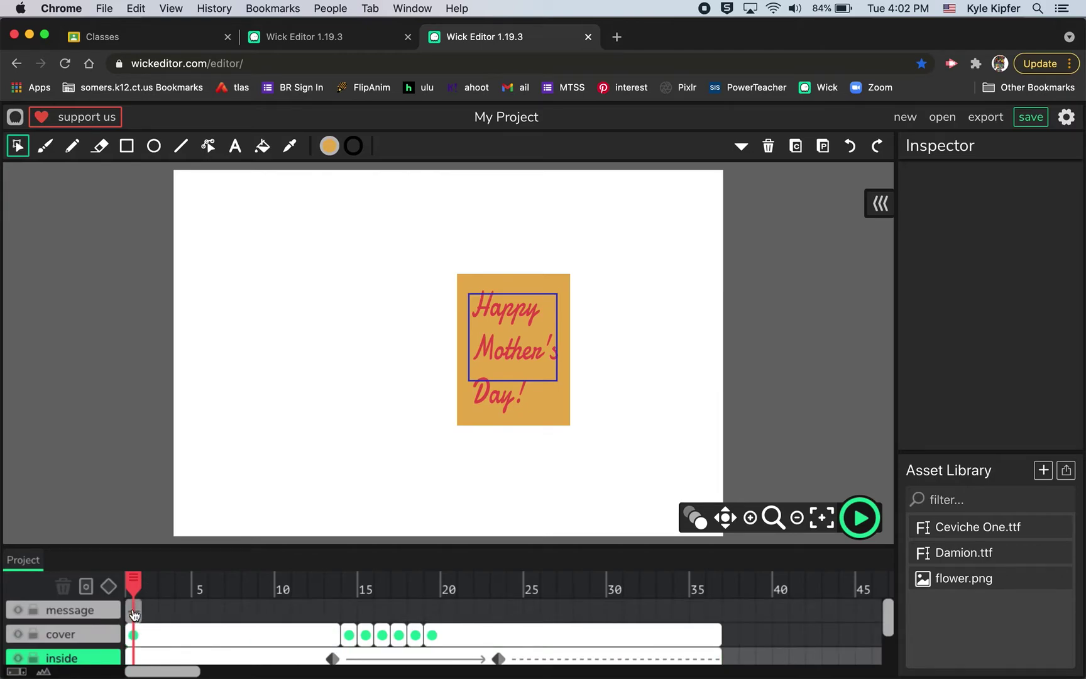
click(132, 610)
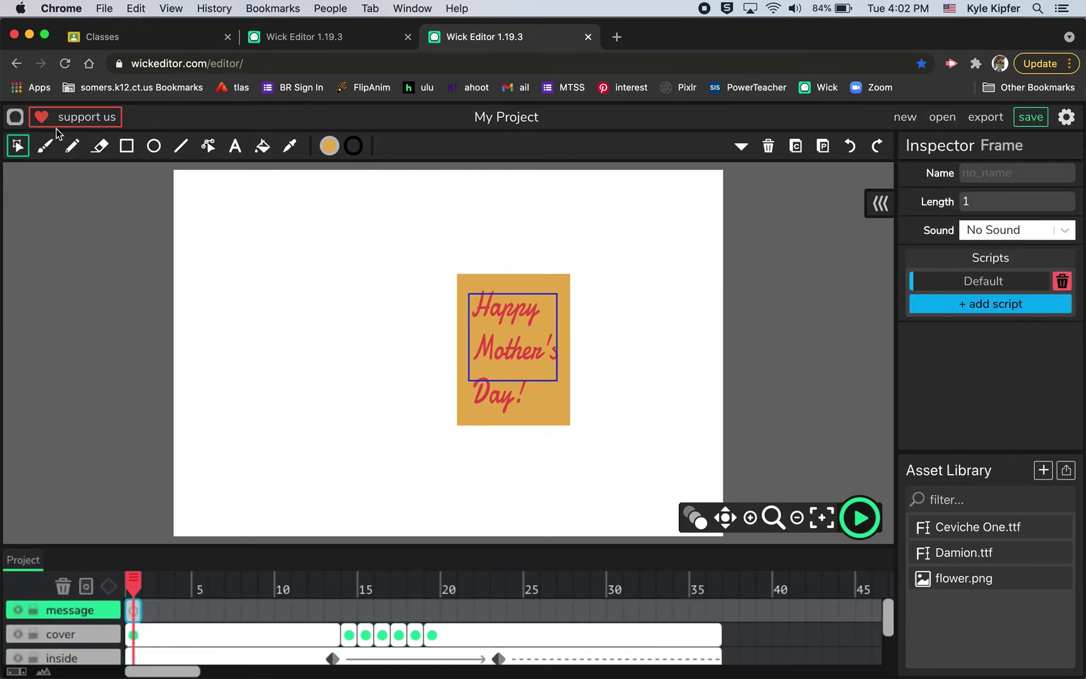
click(235, 145)
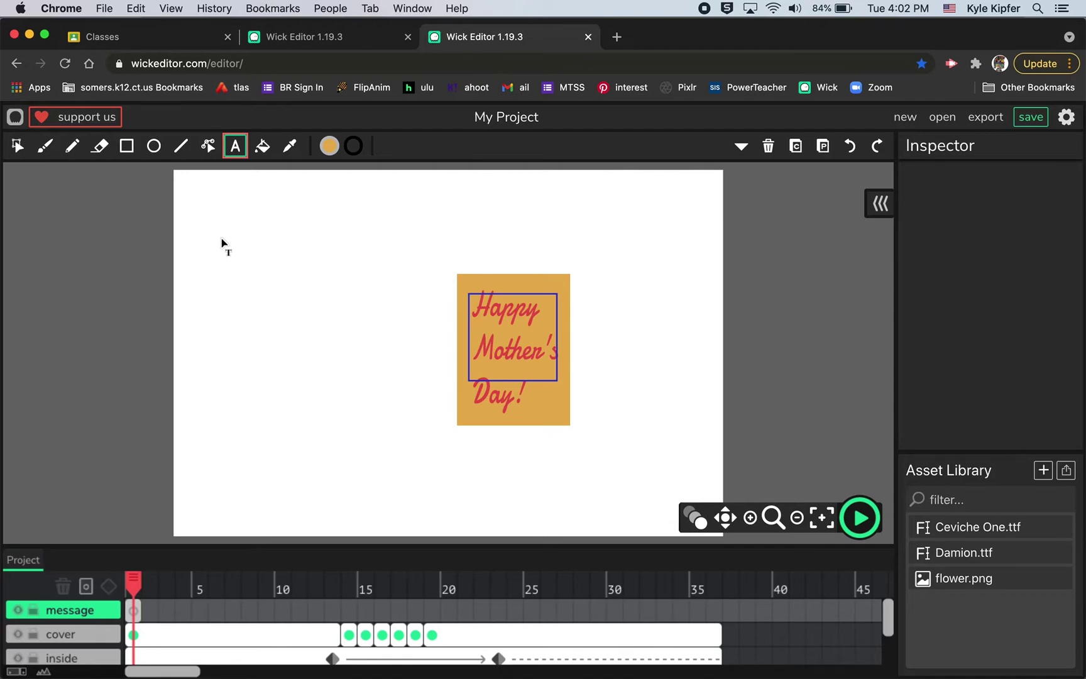
click(108, 237)
key(BackSpace)
key(BackSpace)
key(BackSpace)
key(BackSpace)
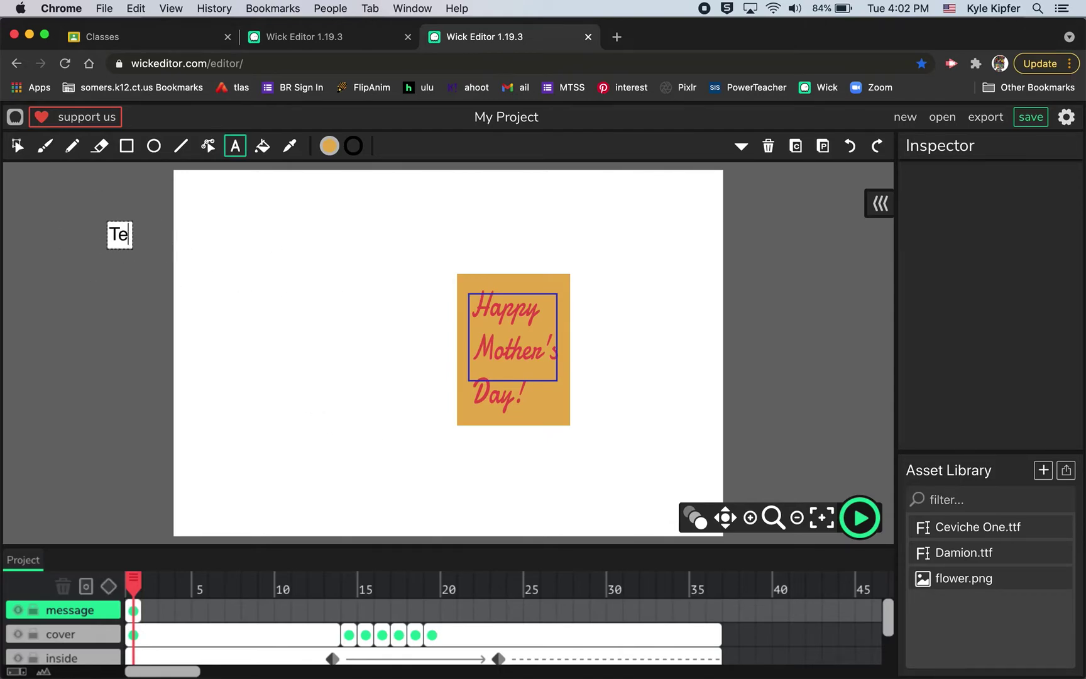
text(Thank)
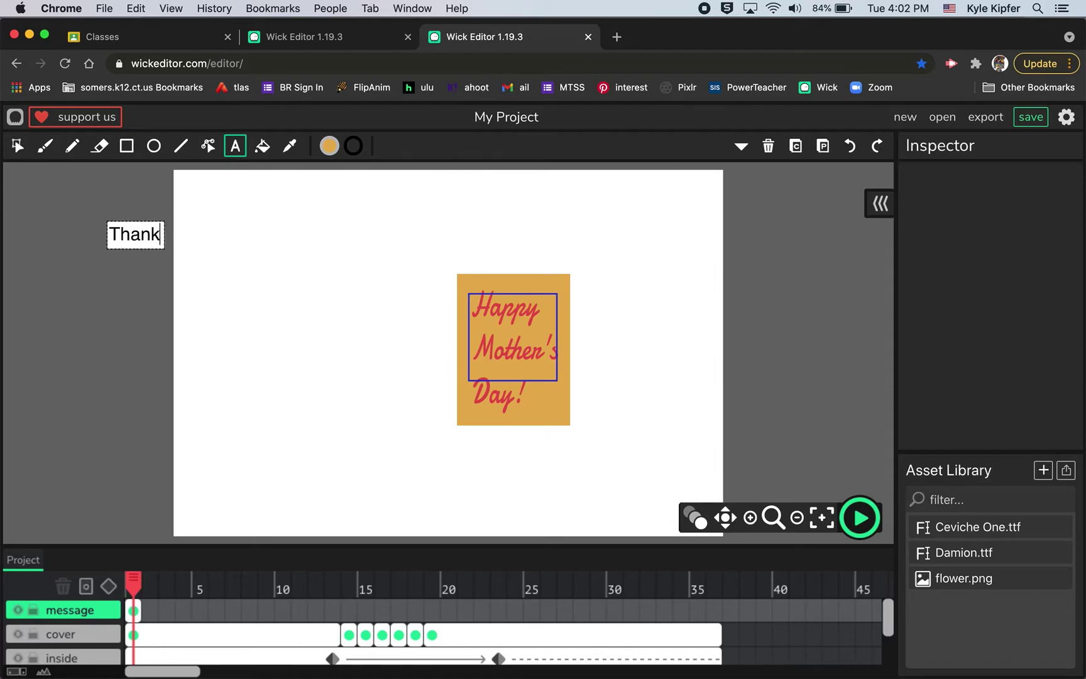
text( you )
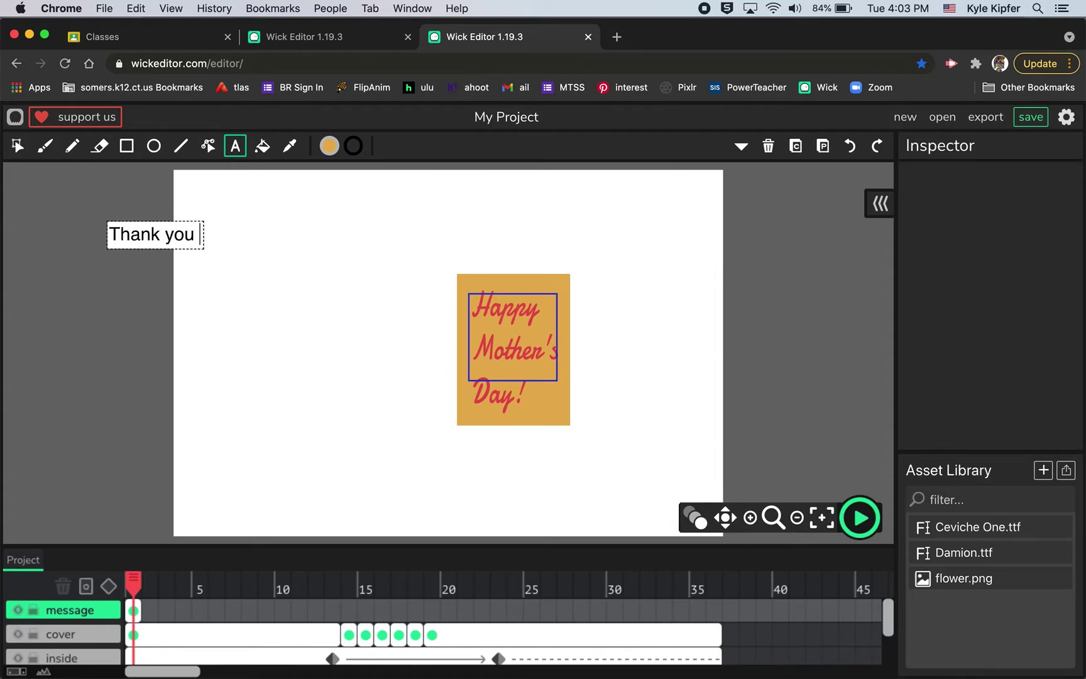
text(for all that )
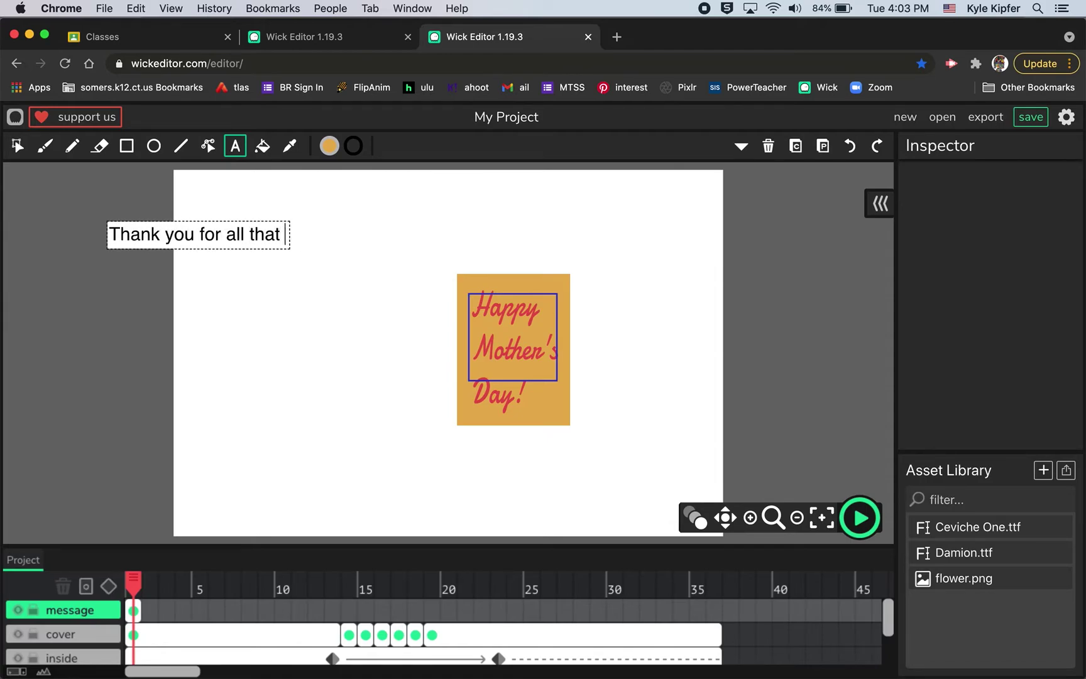
text(you do!)
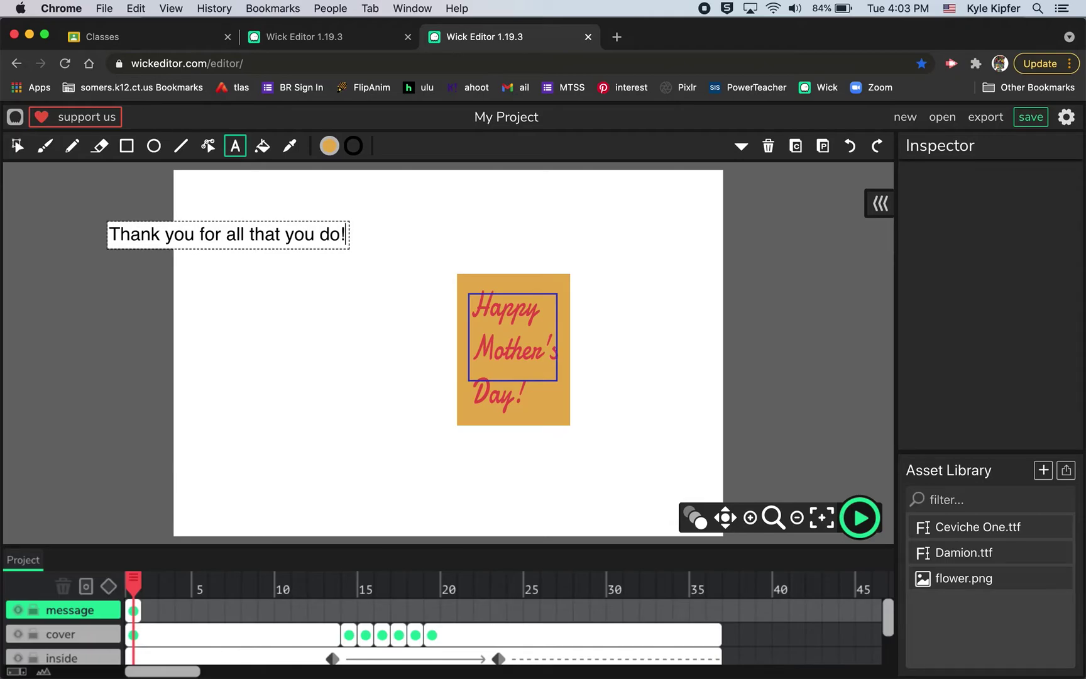
- Change the thank-you message's fill colour to a light teal
click(19, 149)
click(294, 236)
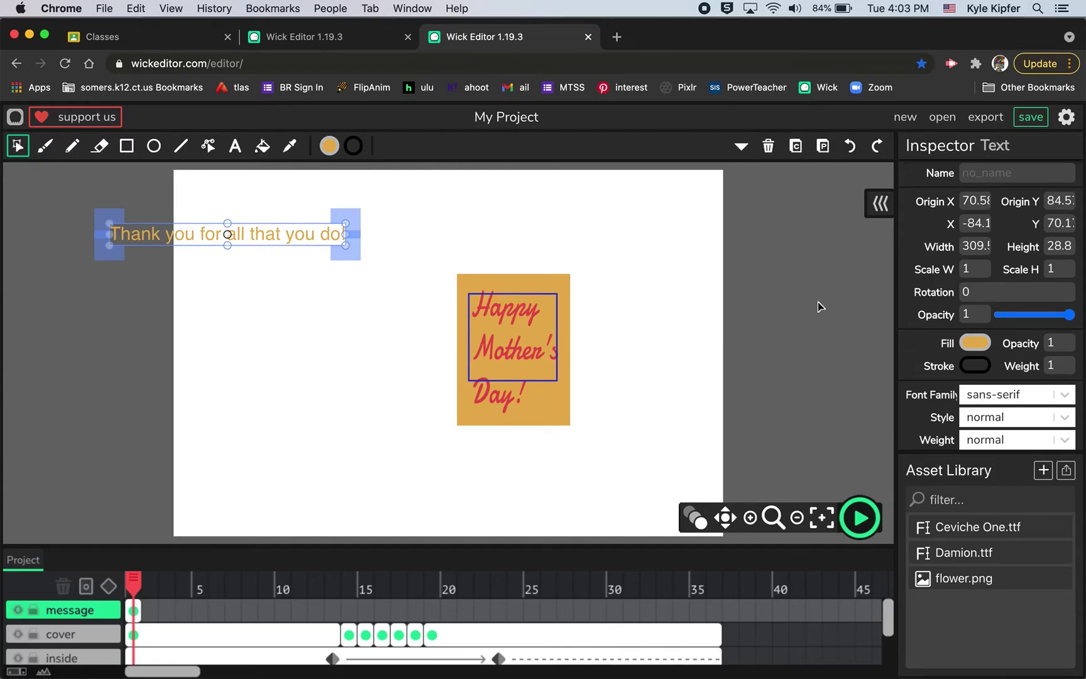
click(977, 343)
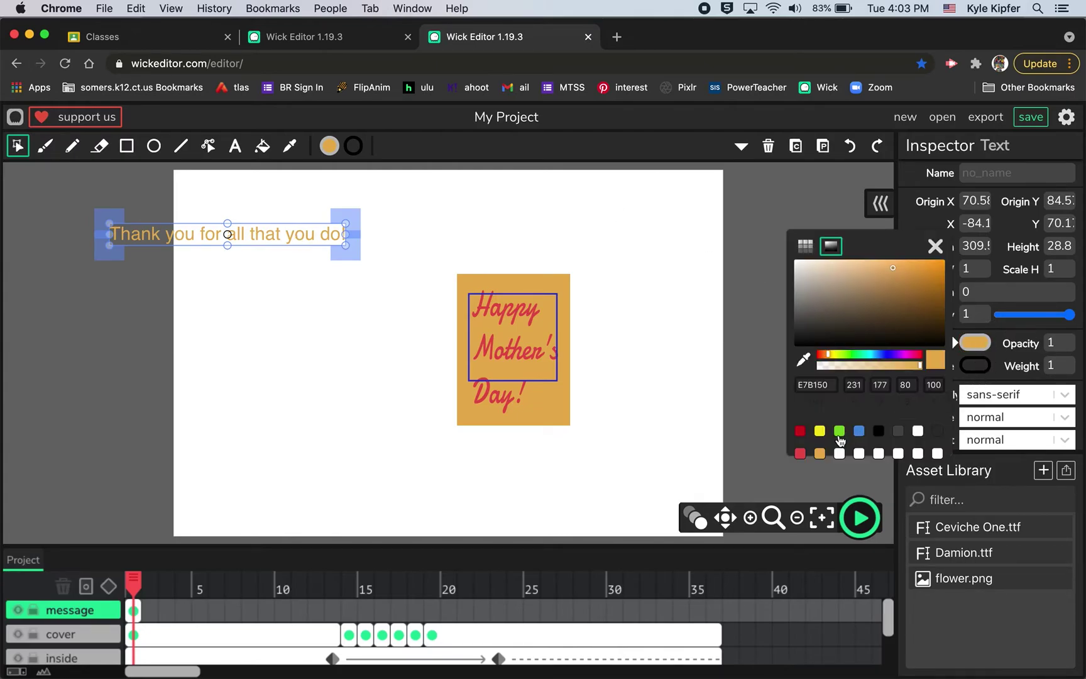
click(846, 356)
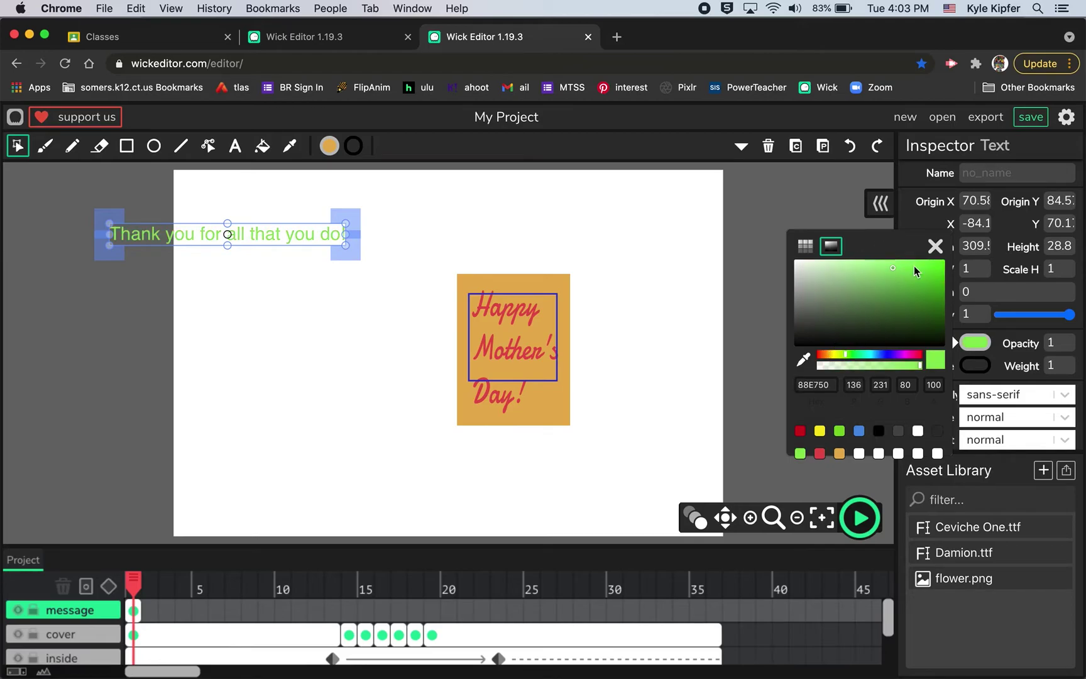
click(861, 272)
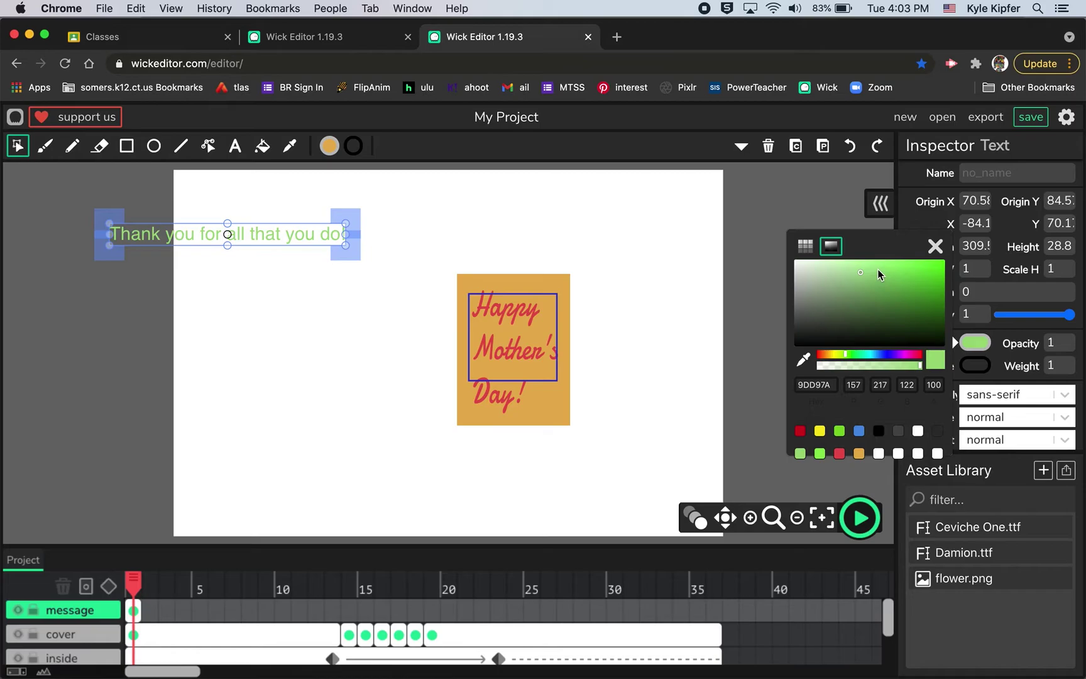
click(878, 269)
click(867, 356)
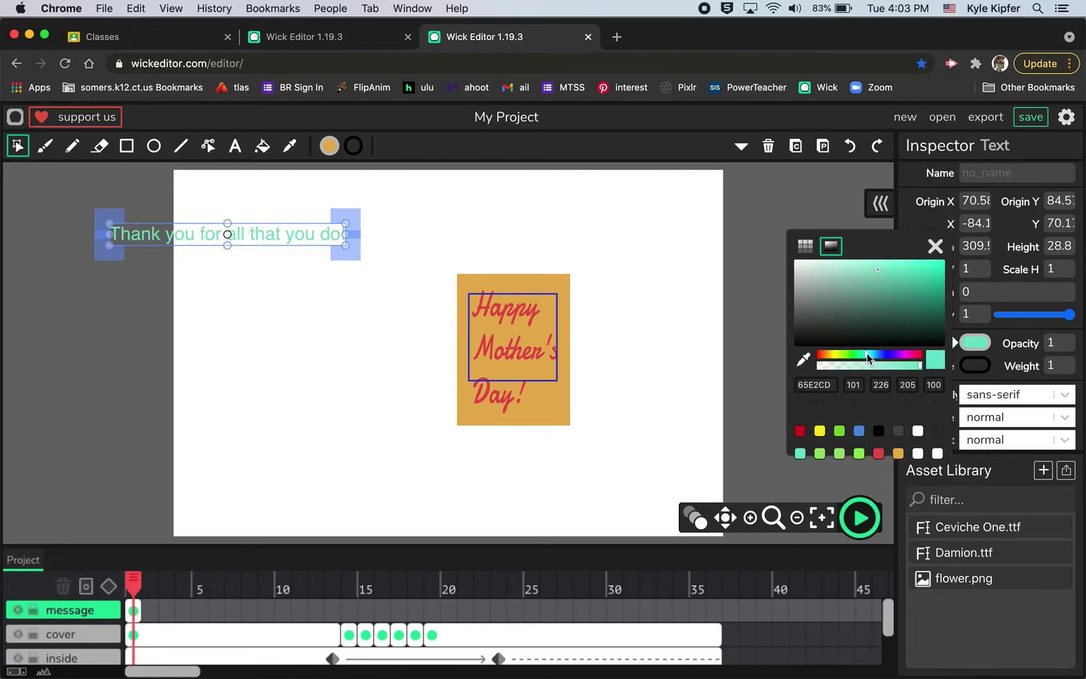
click(893, 270)
click(876, 271)
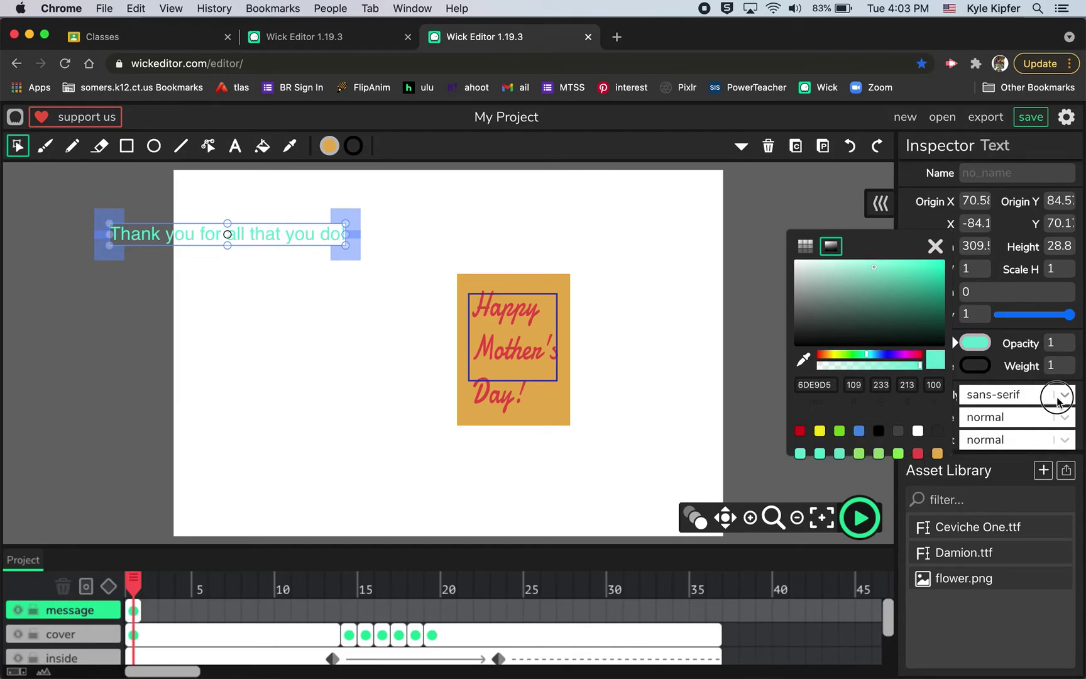
- Set the message font to Ceviche One and enlarge it to about 538 by 64
click(1049, 394)
scroll(1013, 489, down, 5)
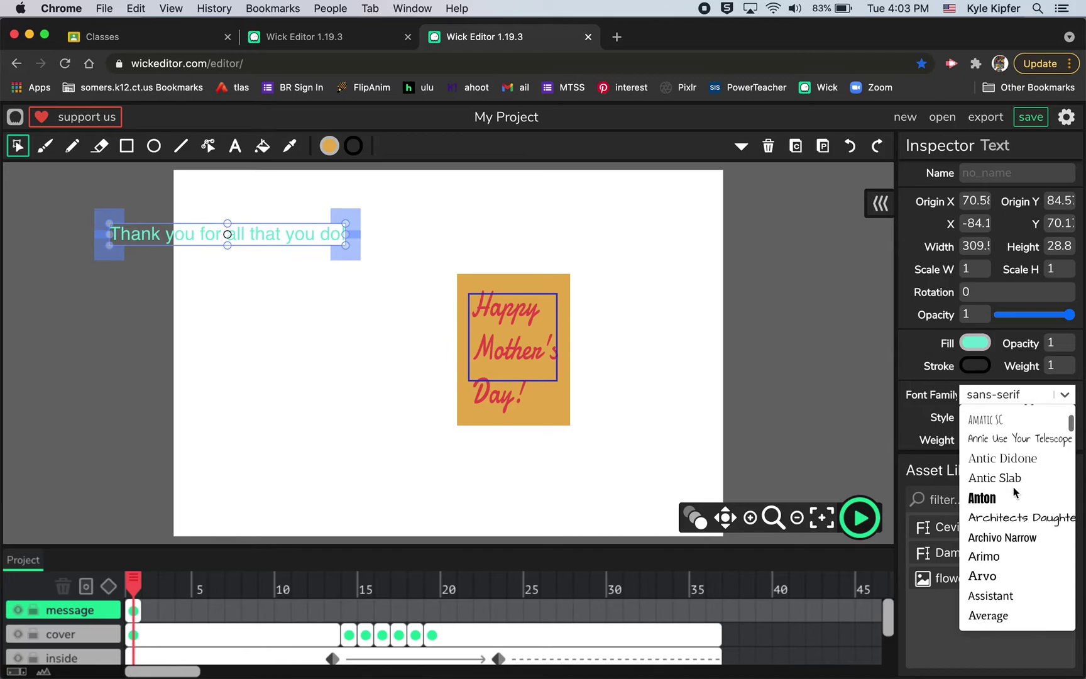
scroll(1013, 489, up, 5)
scroll(1014, 489, up, 2)
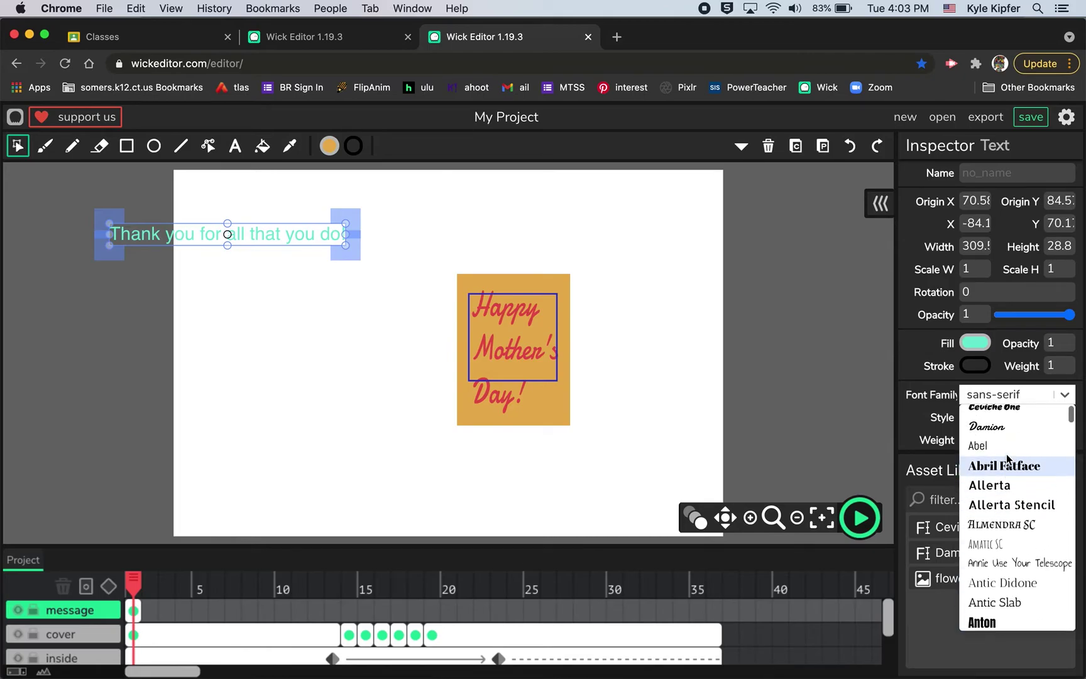
click(999, 416)
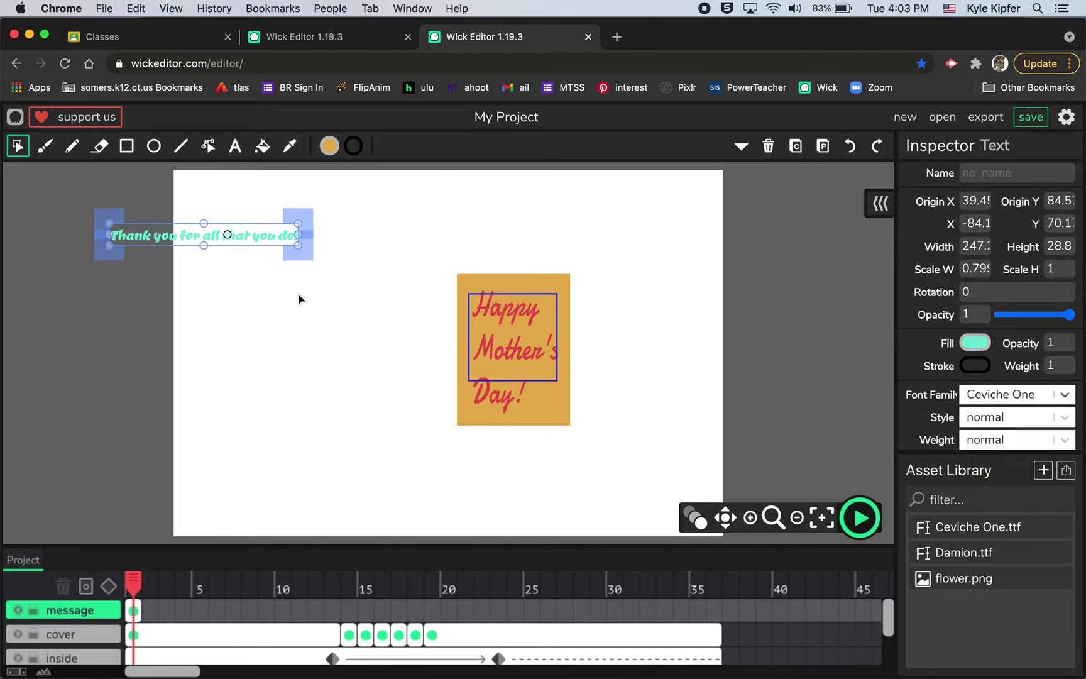
drag(298, 243, 379, 253)
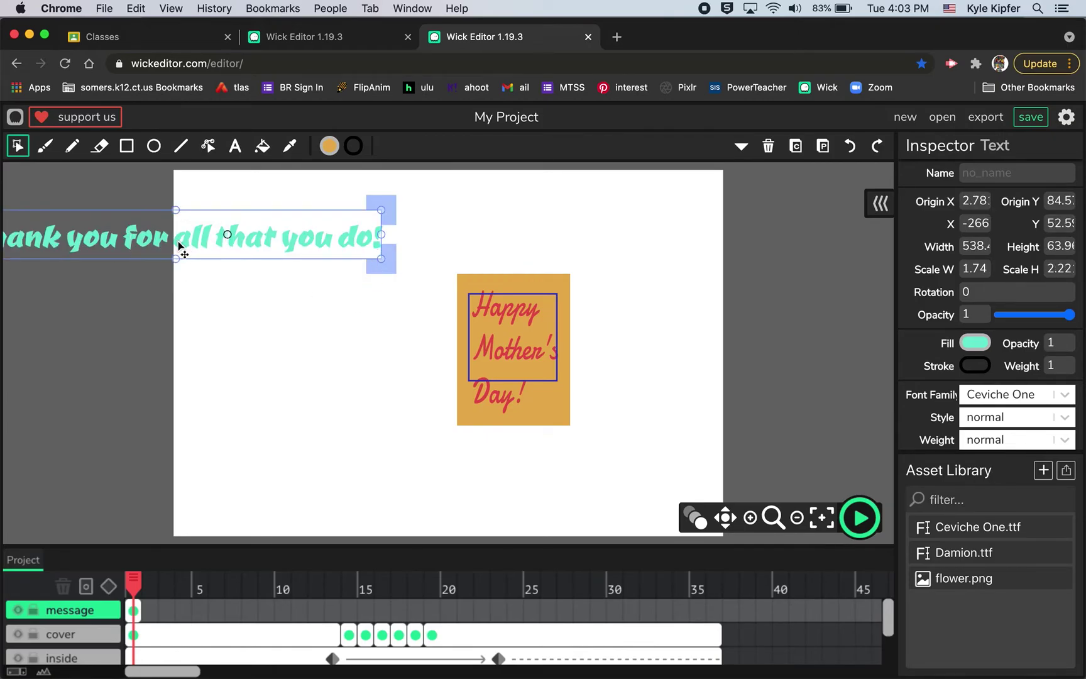
- Break the message onto two lines after the word 'for'
click(235, 145)
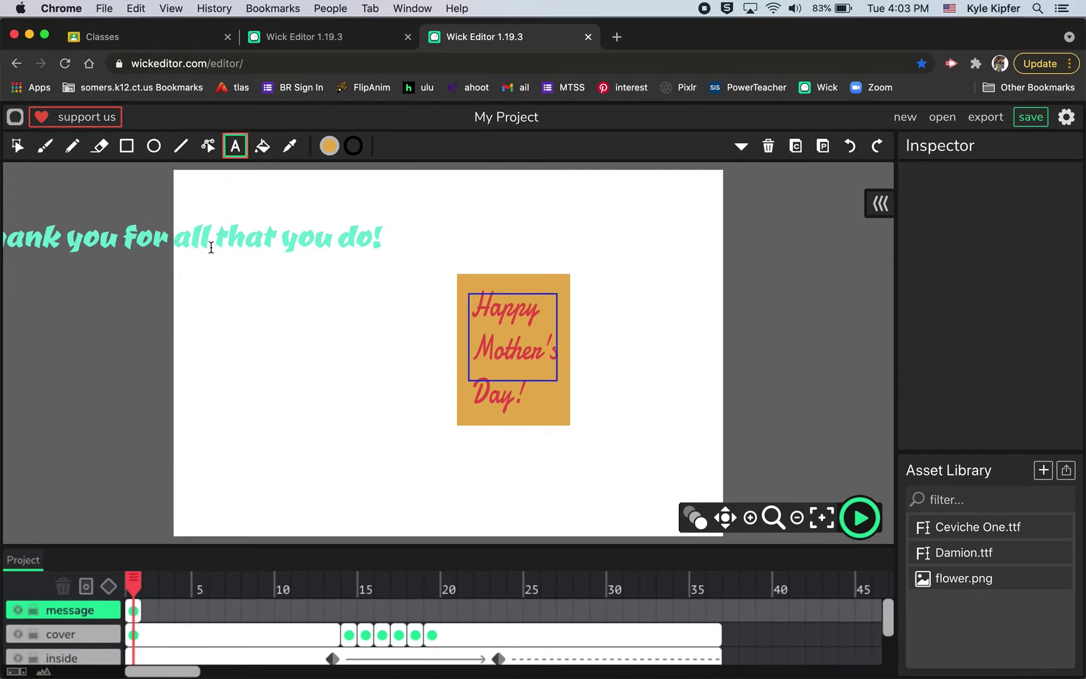
click(180, 237)
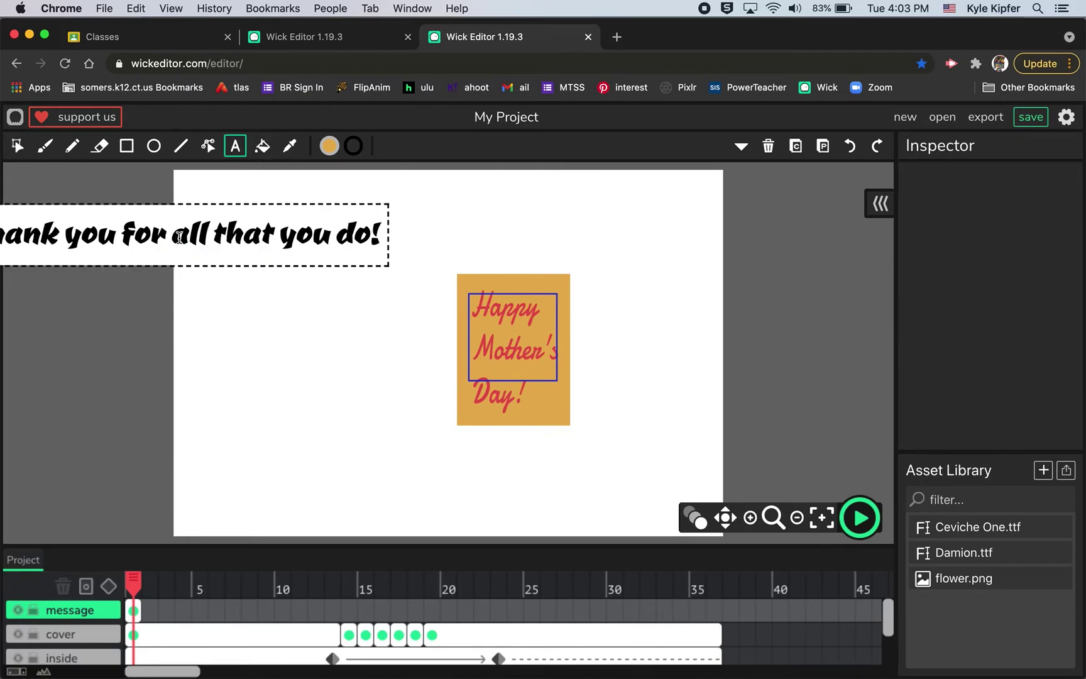
click(171, 239)
key(Return)
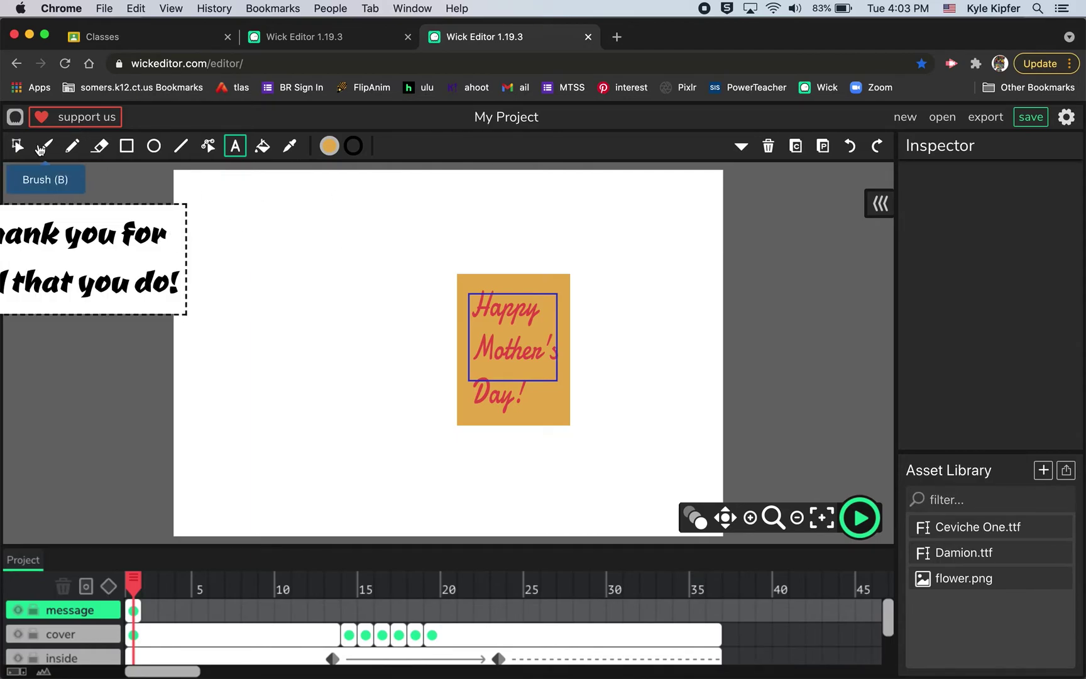
click(18, 145)
- Give the message a white outline and position it on the stage beside the card
click(78, 249)
drag(79, 248, 293, 244)
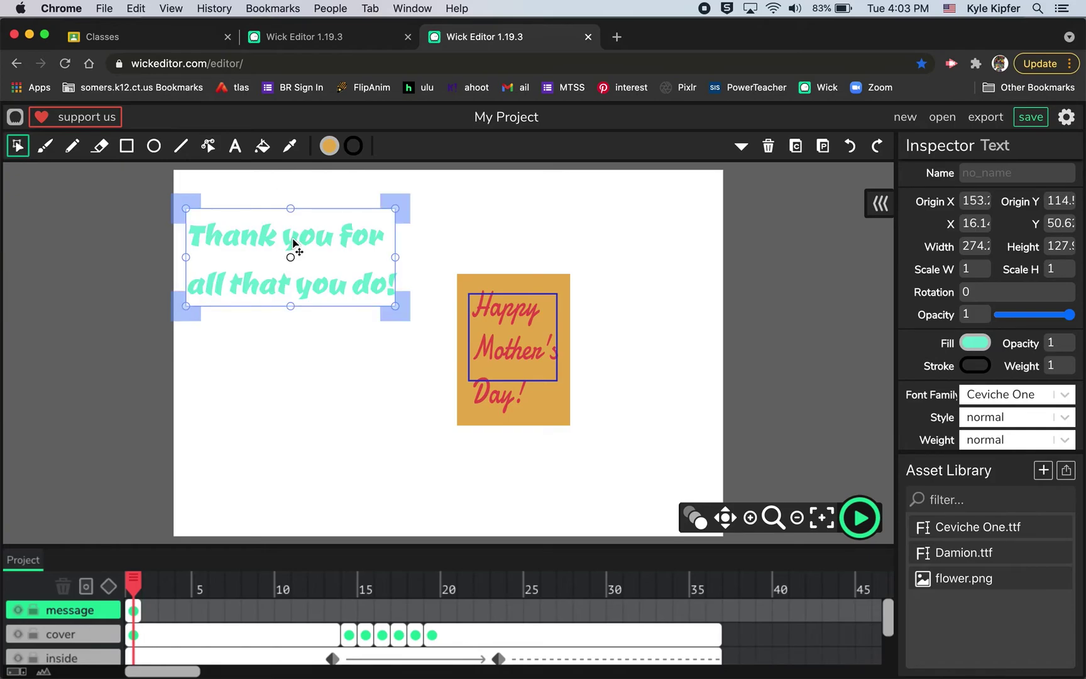
click(978, 368)
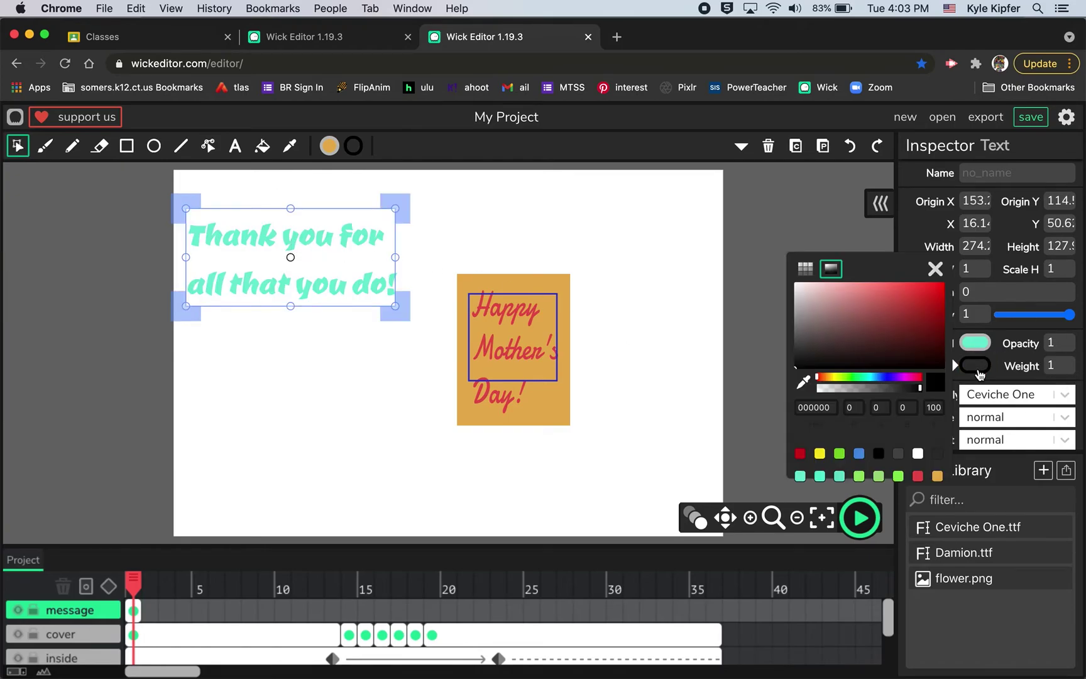
click(918, 454)
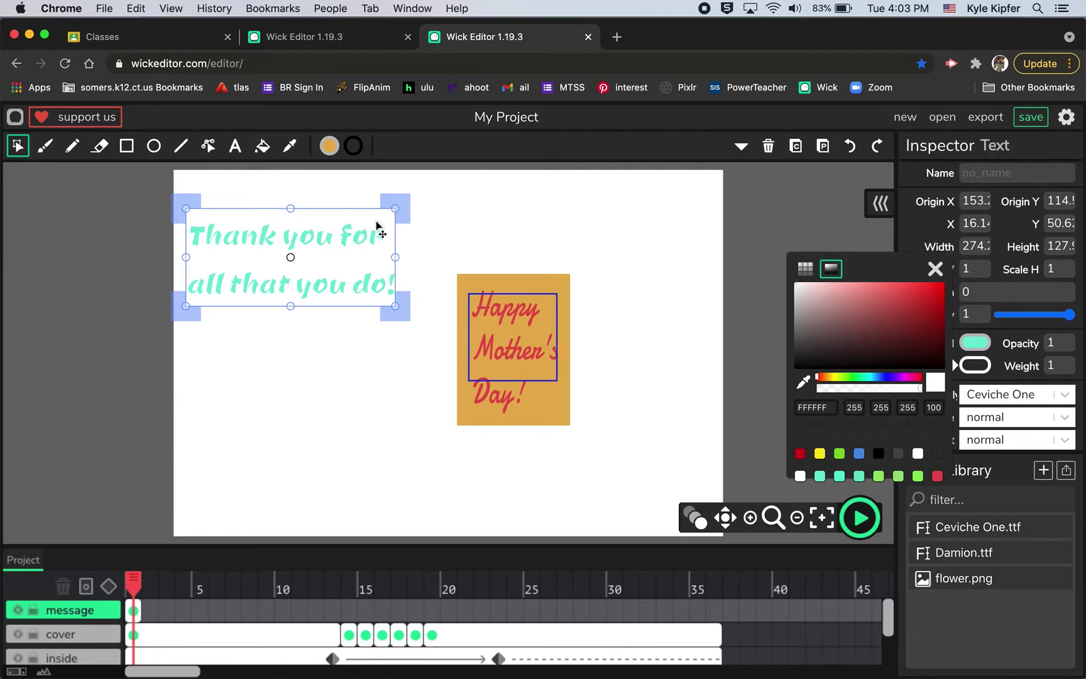
drag(350, 244, 377, 269)
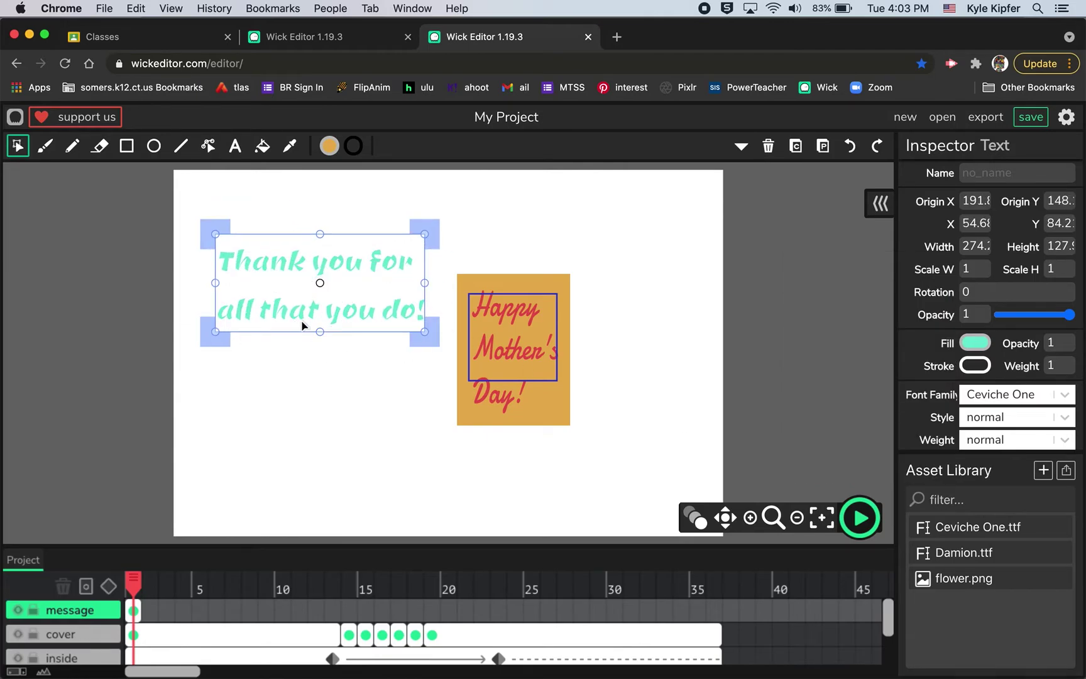
click(536, 218)
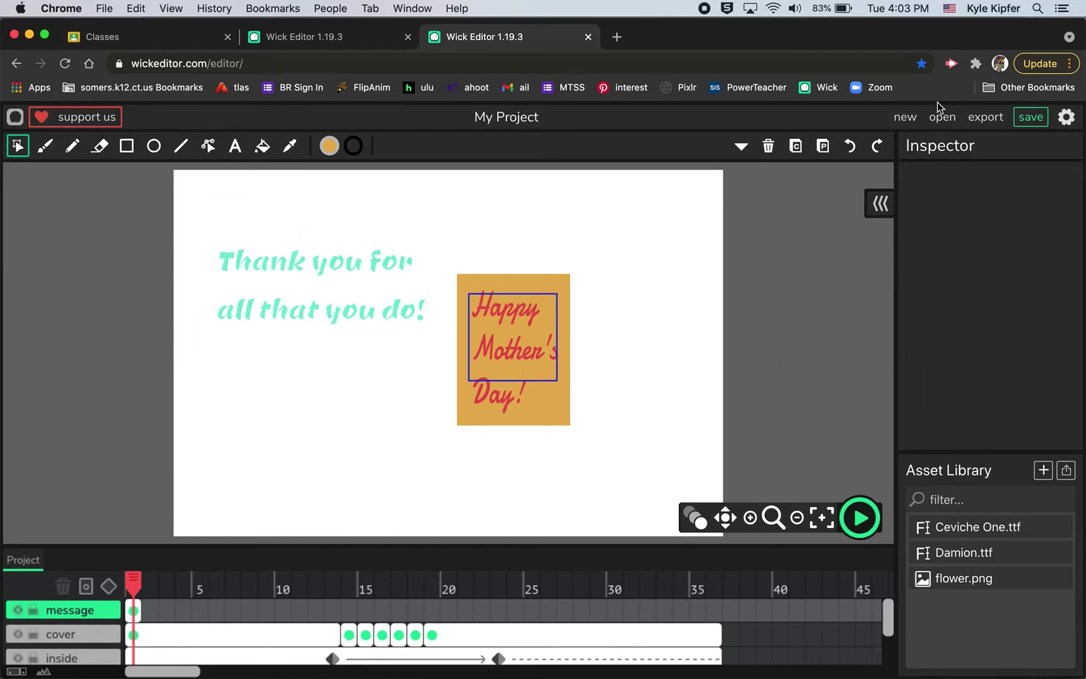
- In project Settings, set a pale green background colour and rename the project PopupCard
click(1068, 117)
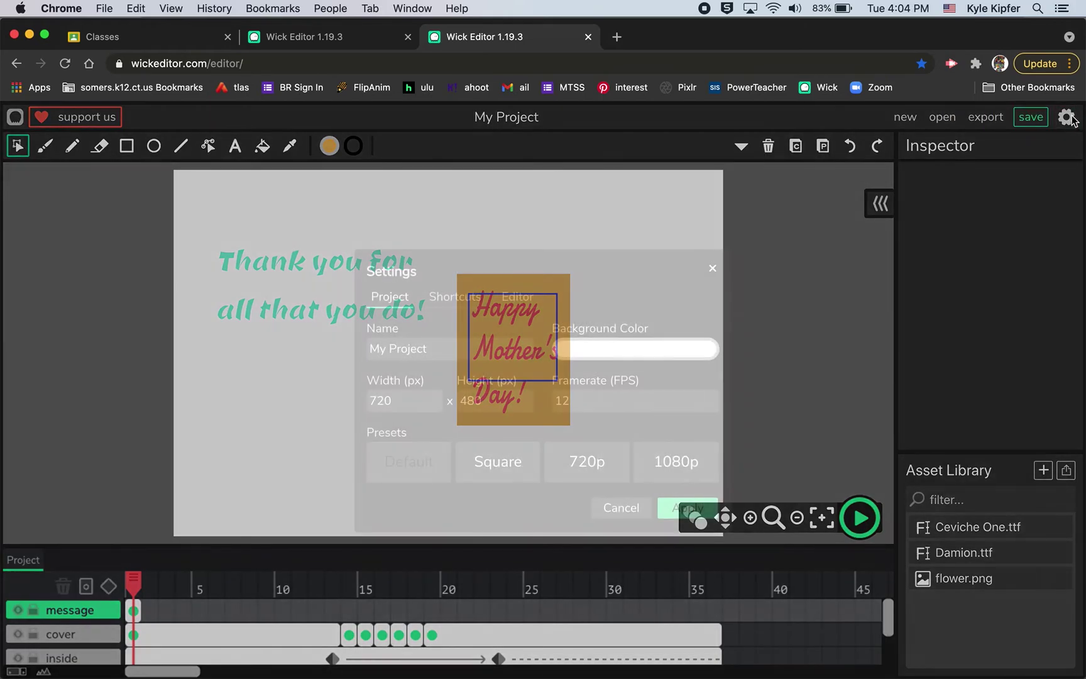
click(640, 350)
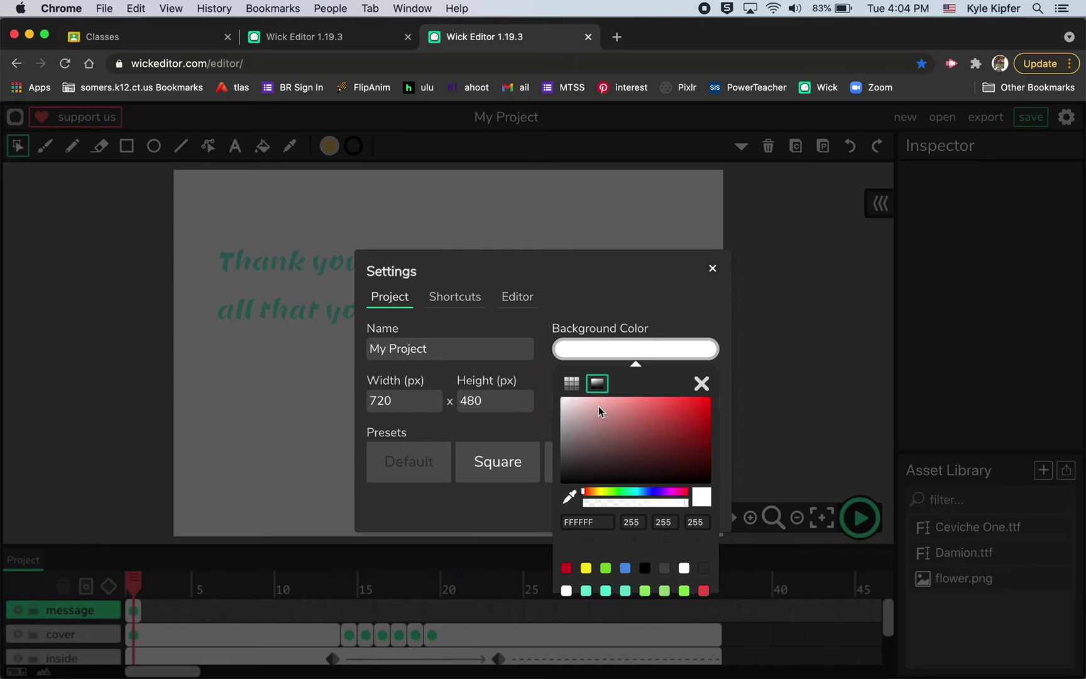
click(614, 492)
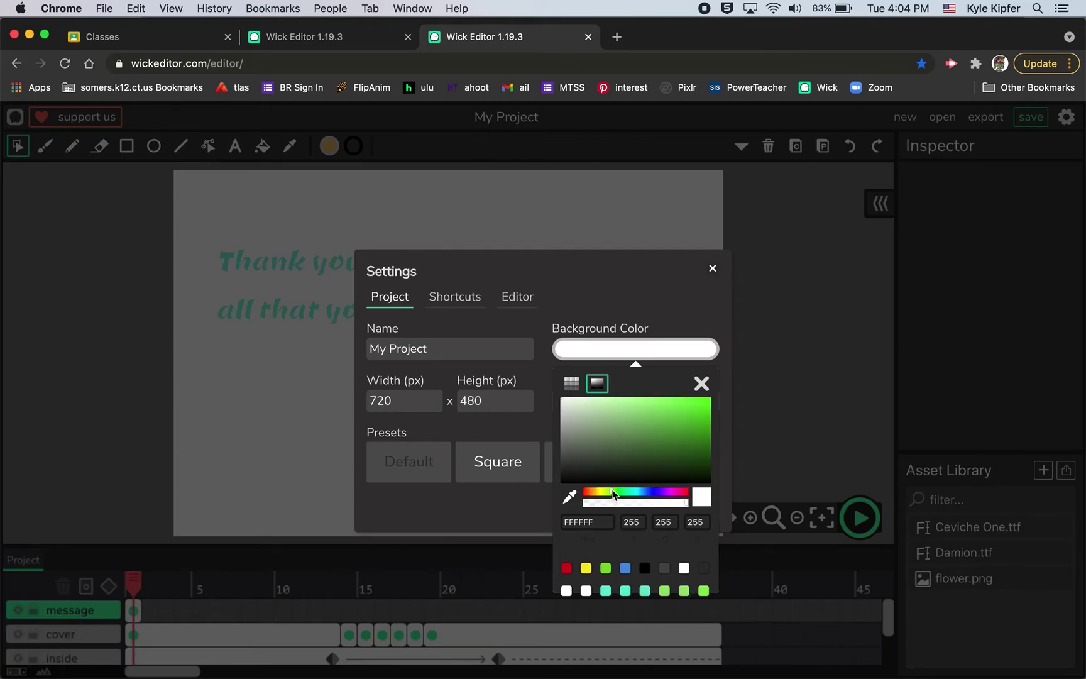
click(583, 402)
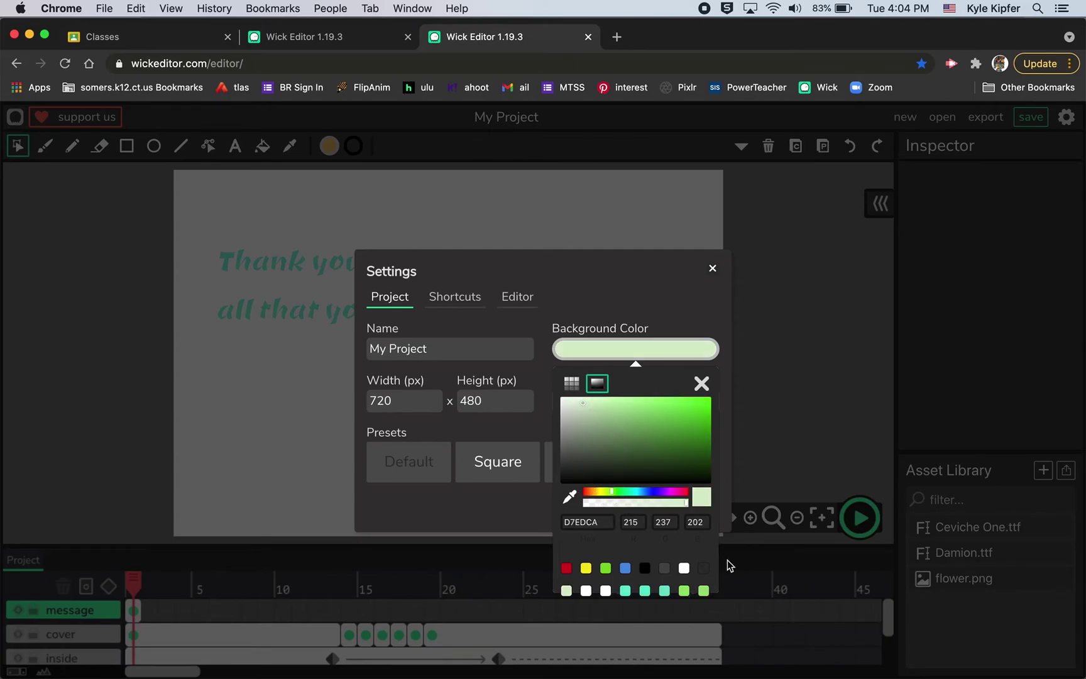
click(702, 383)
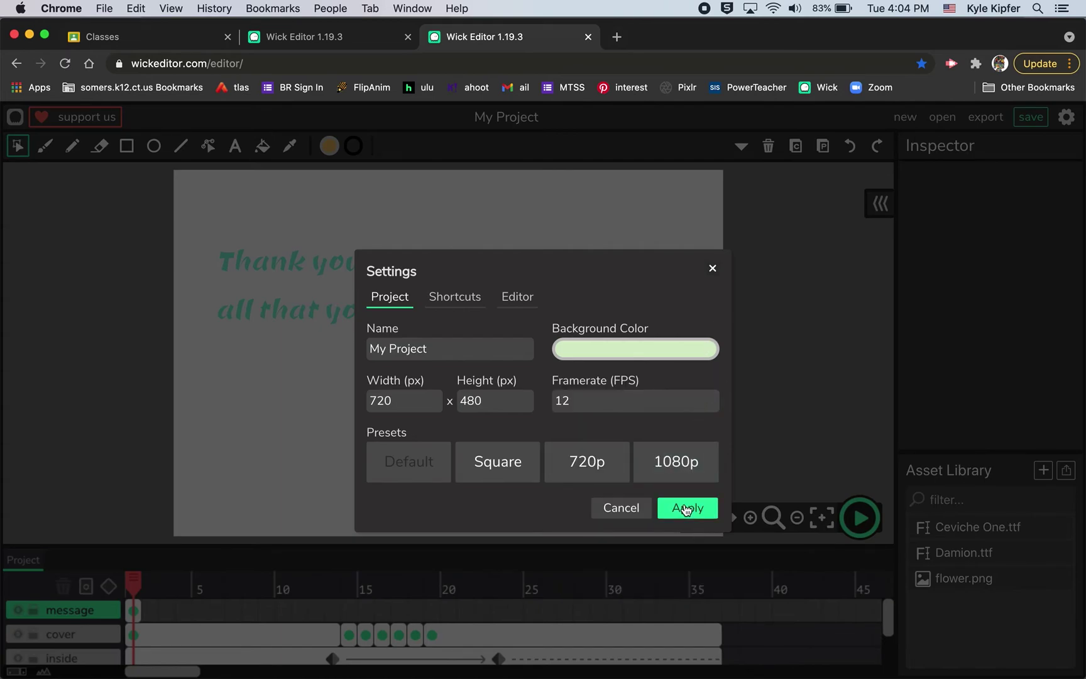
drag(428, 348, 290, 344)
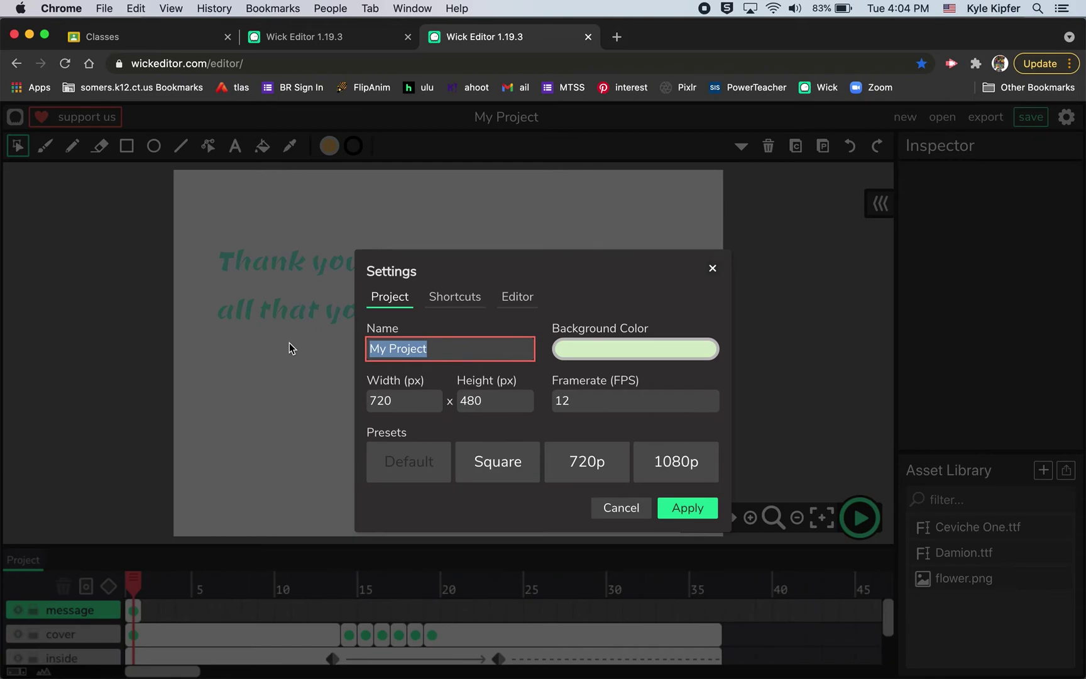
text(PopupCard)
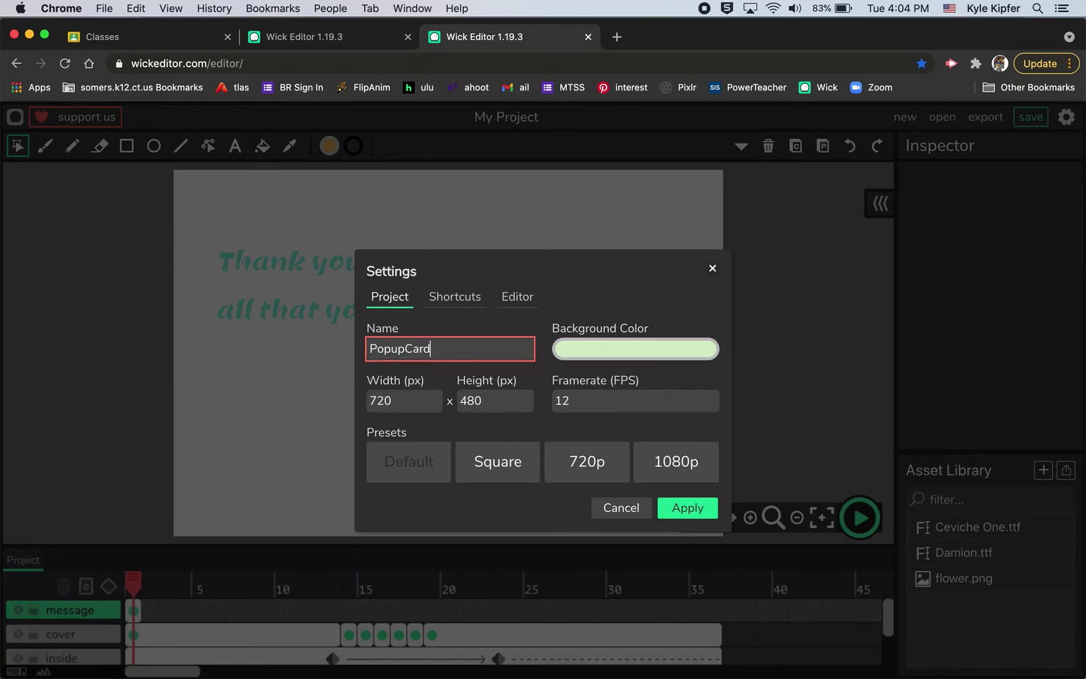
click(690, 506)
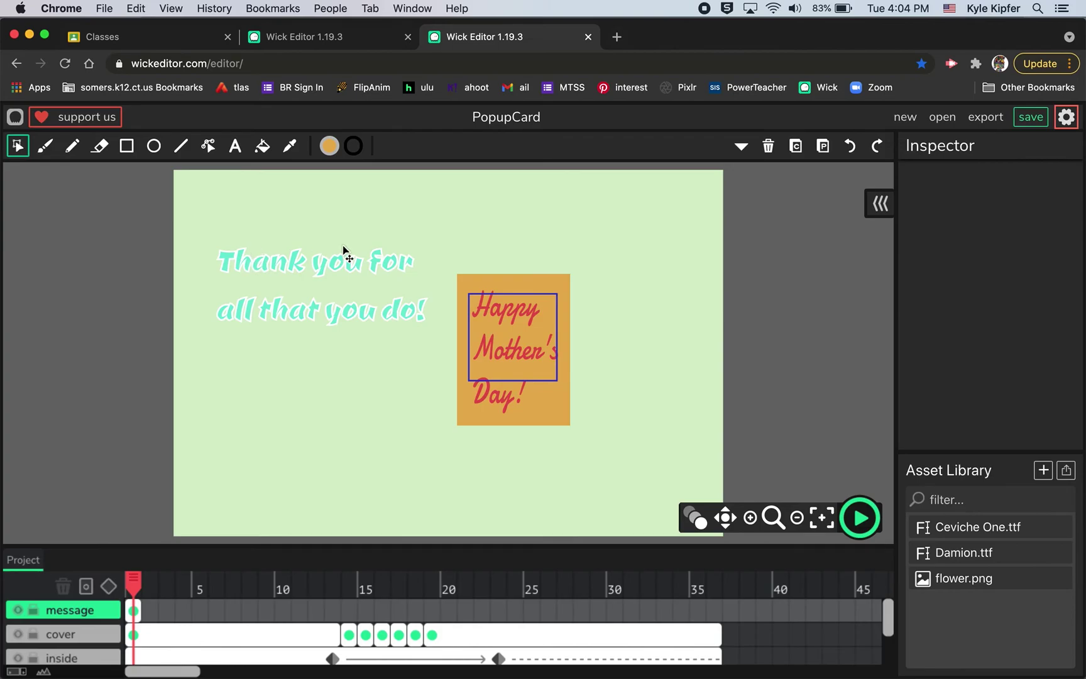
- Change the thank-you message's outline from white to blue 3BBAE7
click(337, 270)
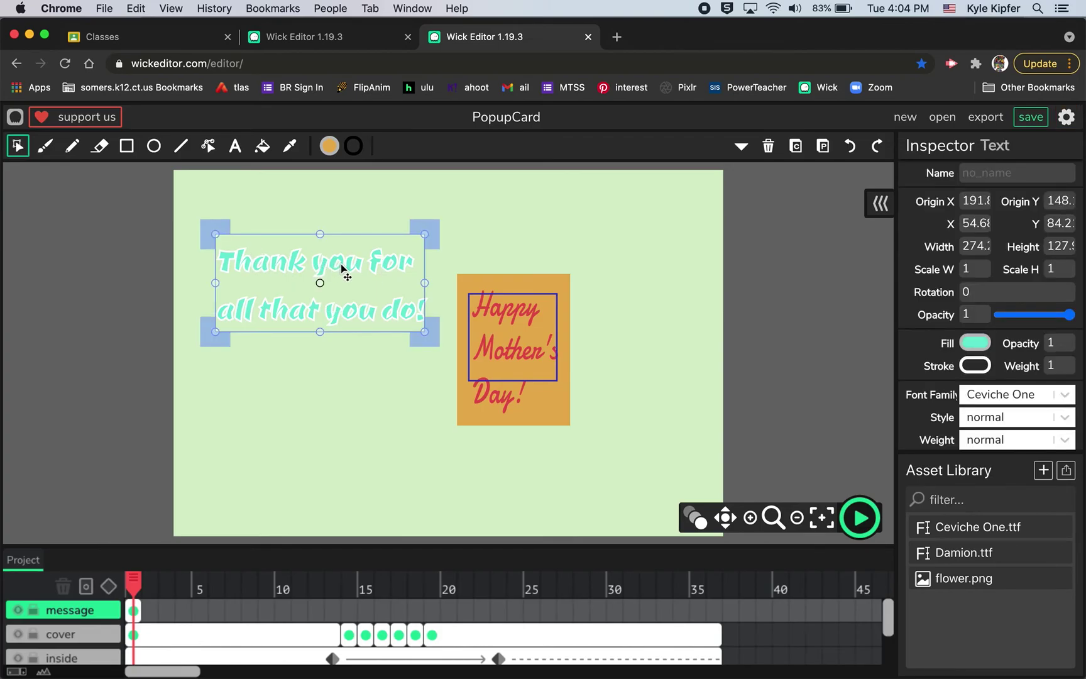
click(981, 371)
click(875, 379)
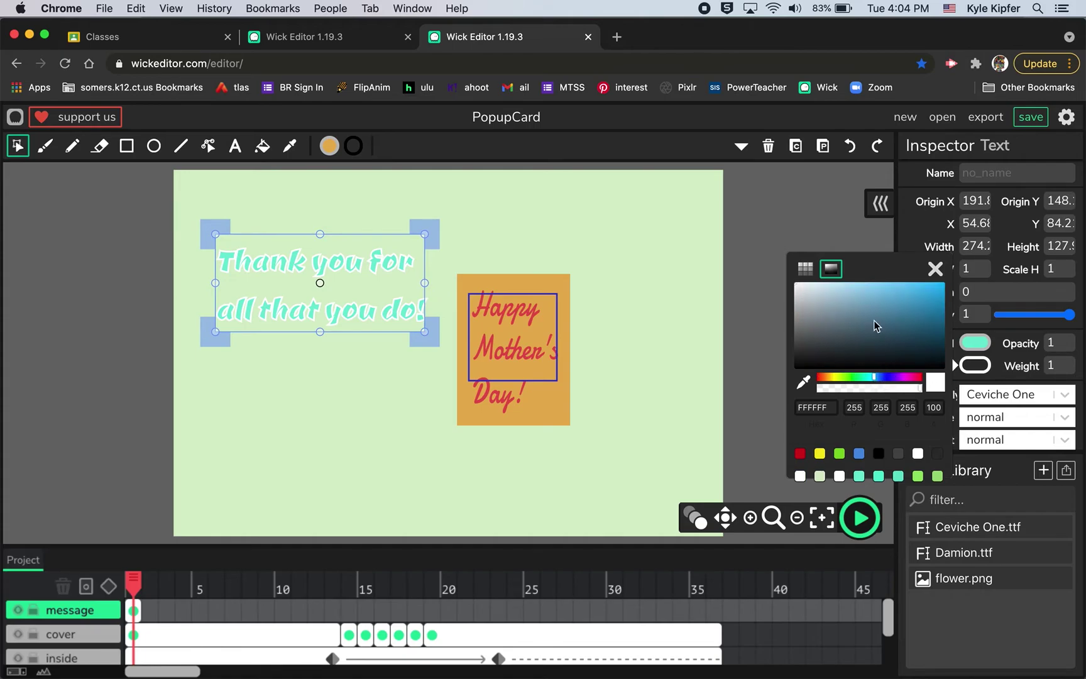
click(907, 292)
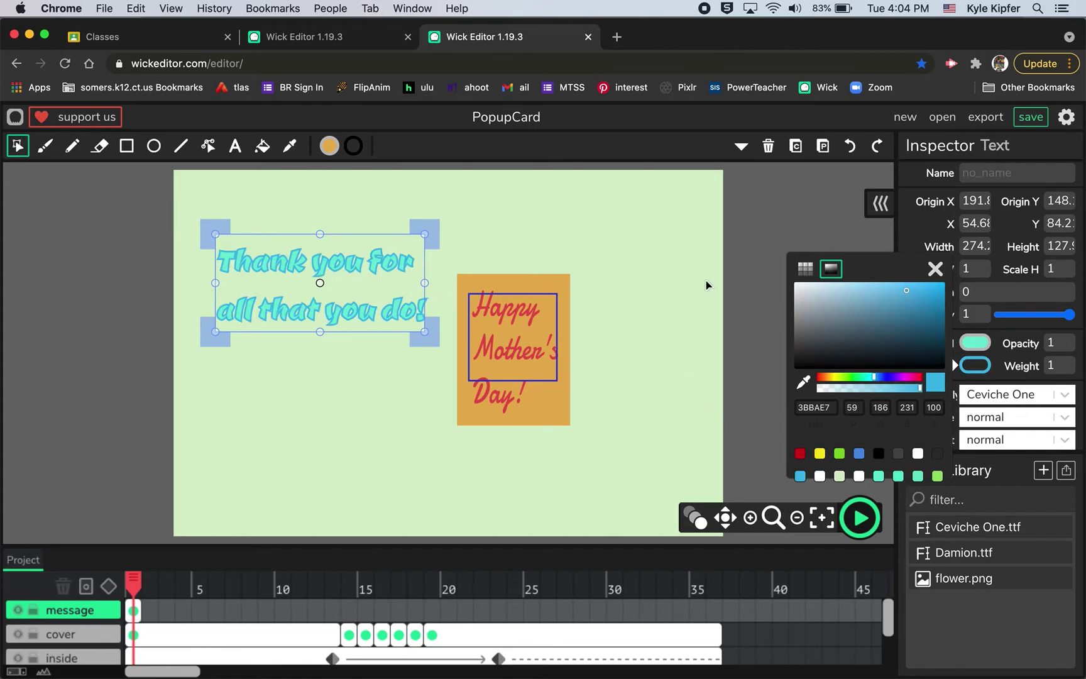
click(743, 242)
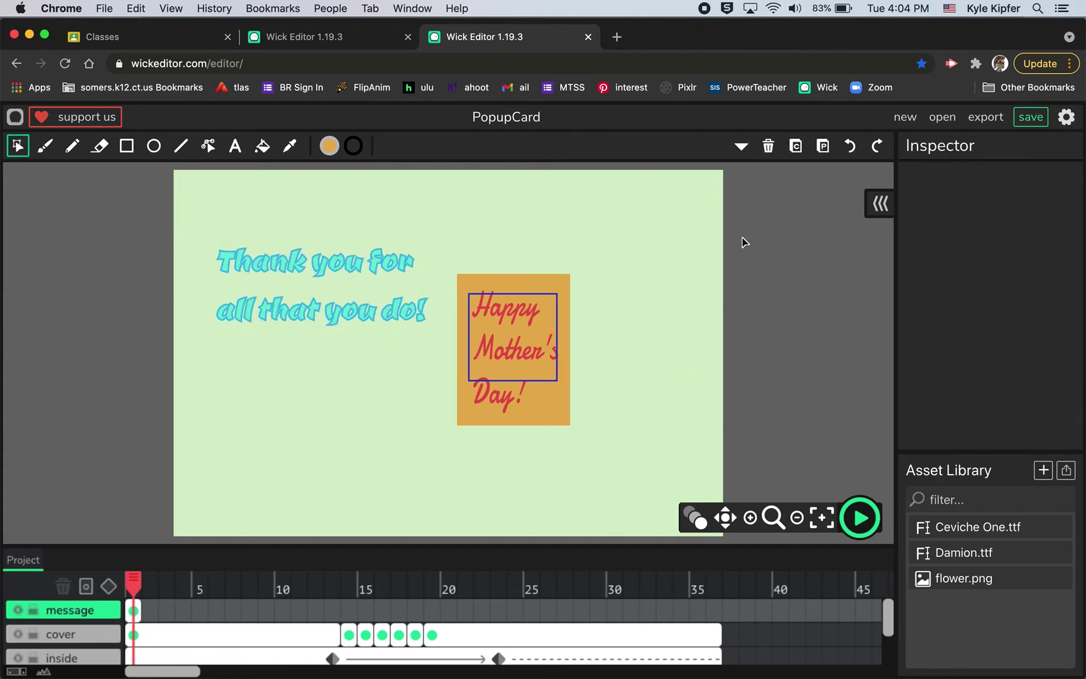
click(416, 323)
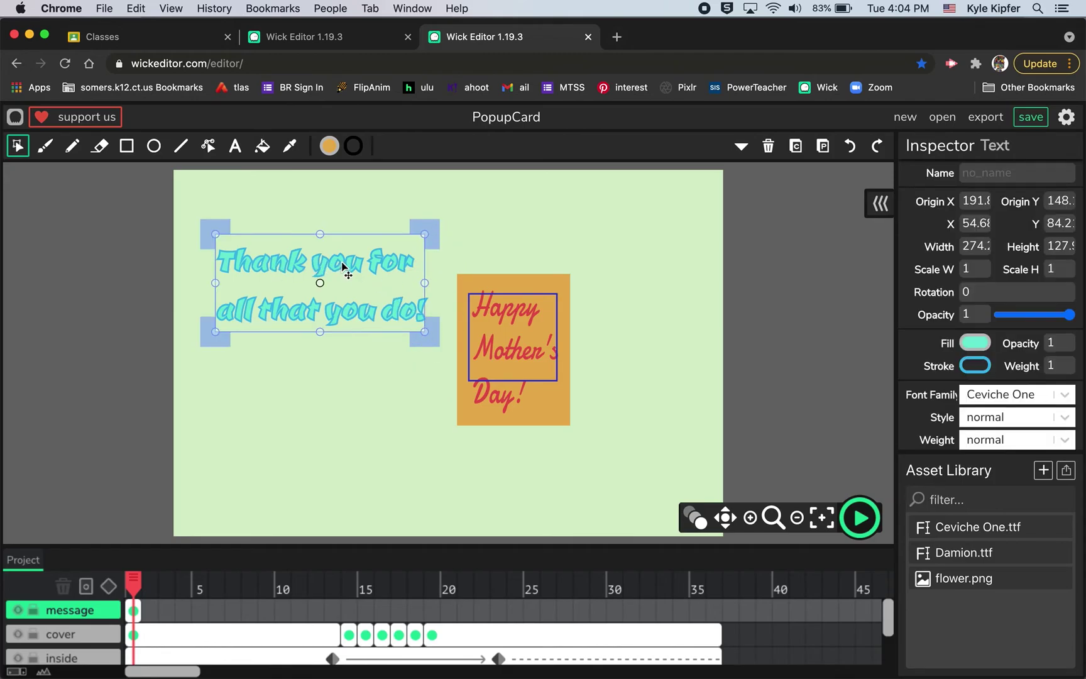
- Place the message off-stage left and make it a tween lasting to frame 36
drag(343, 267, 126, 148)
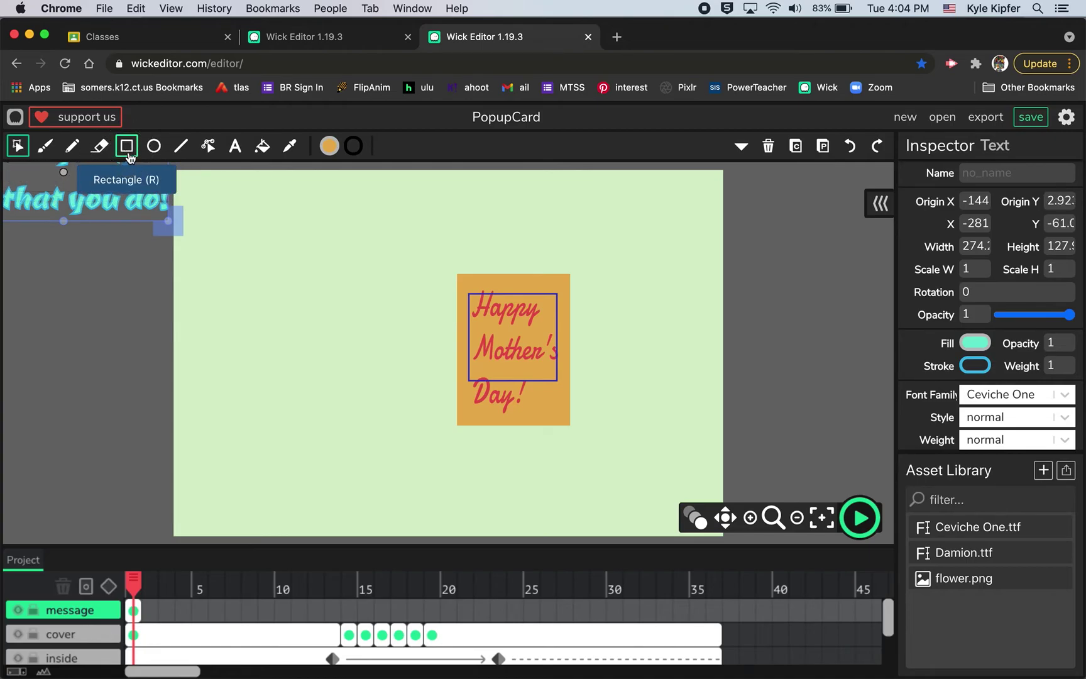
click(108, 586)
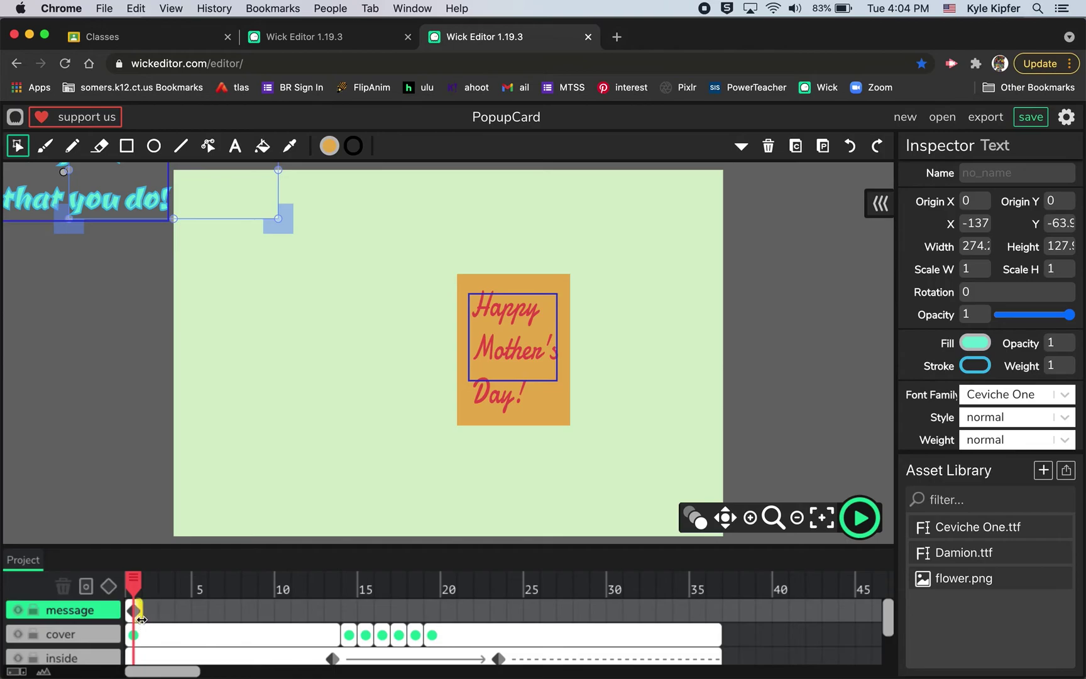
drag(140, 610, 723, 603)
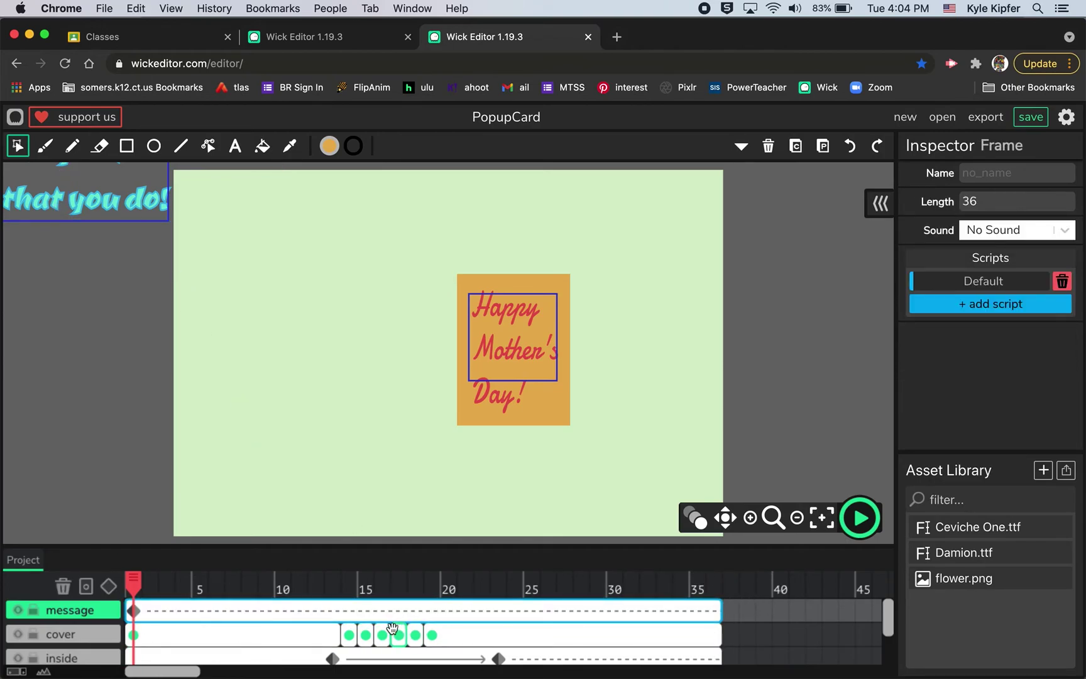
click(382, 585)
drag(385, 584, 435, 577)
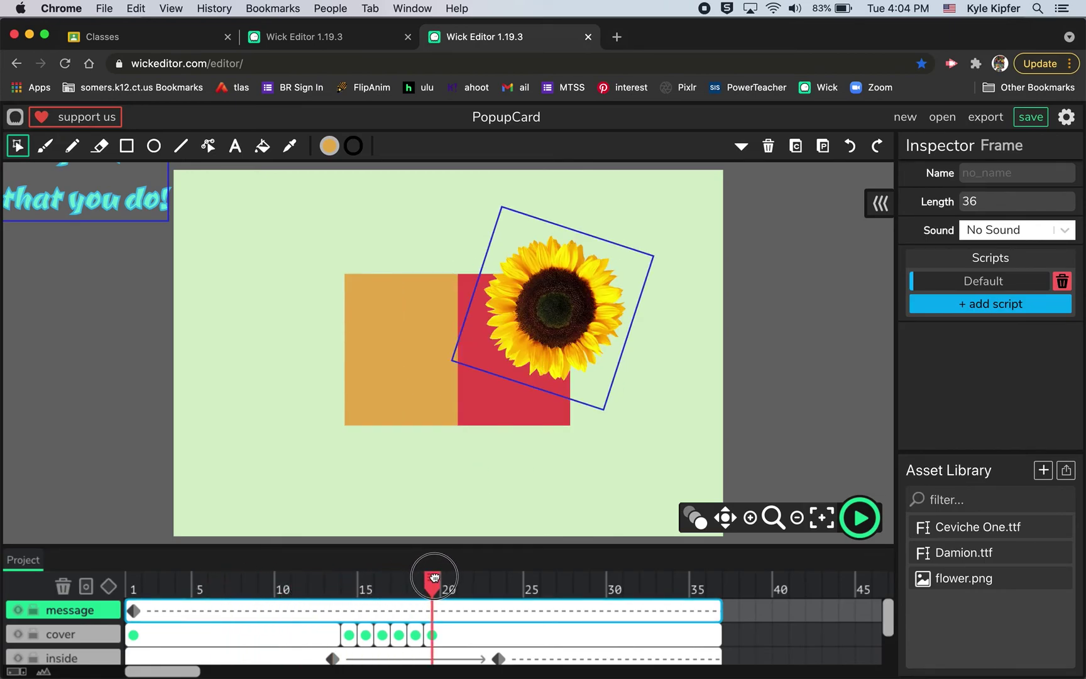
- Shift the message's start keyframe to frame 13 and add a keyframe at frame 23
click(143, 610)
drag(143, 611, 497, 587)
click(501, 608)
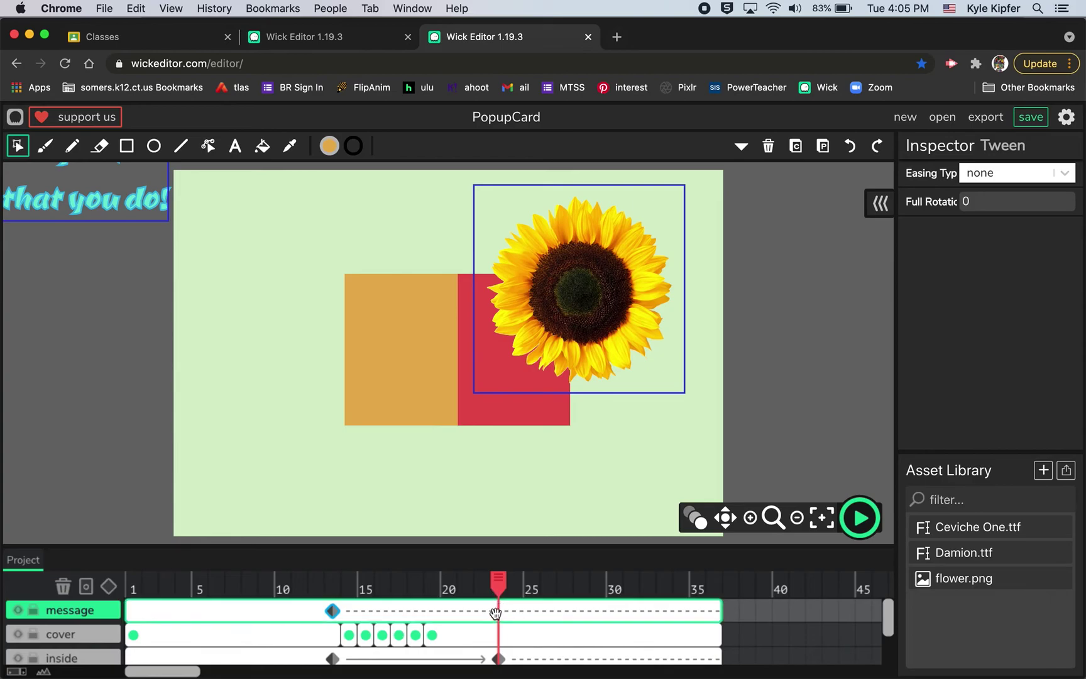
click(500, 610)
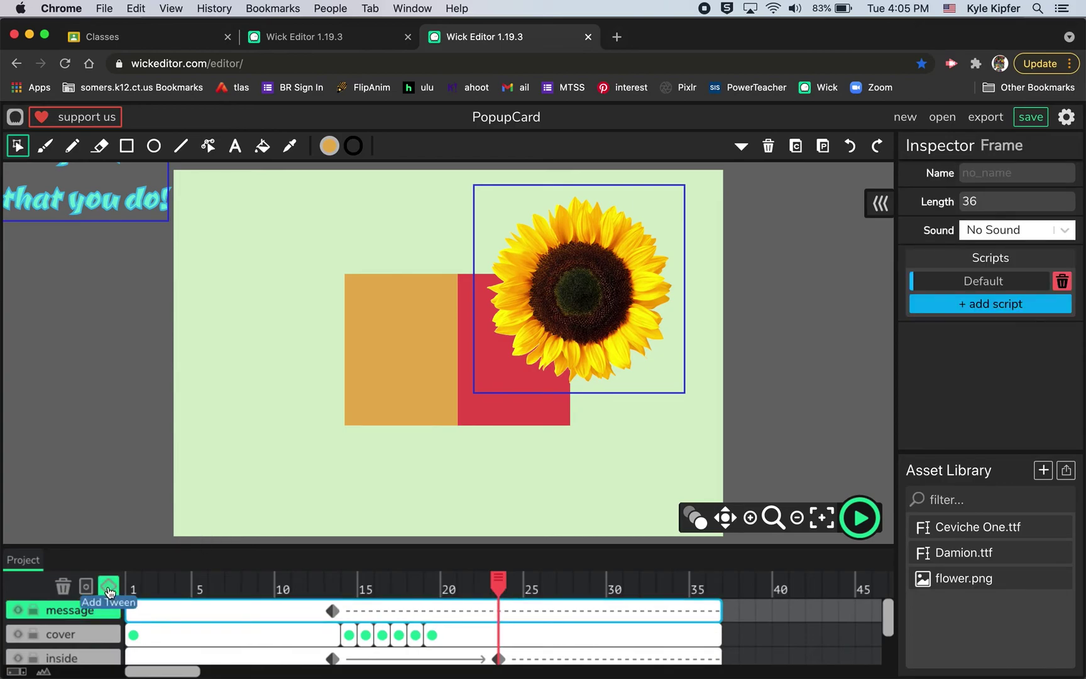
click(108, 586)
- At frame 23, position the thank-you text on the card, tilted about -9.5°
drag(129, 204, 407, 345)
drag(462, 251, 444, 236)
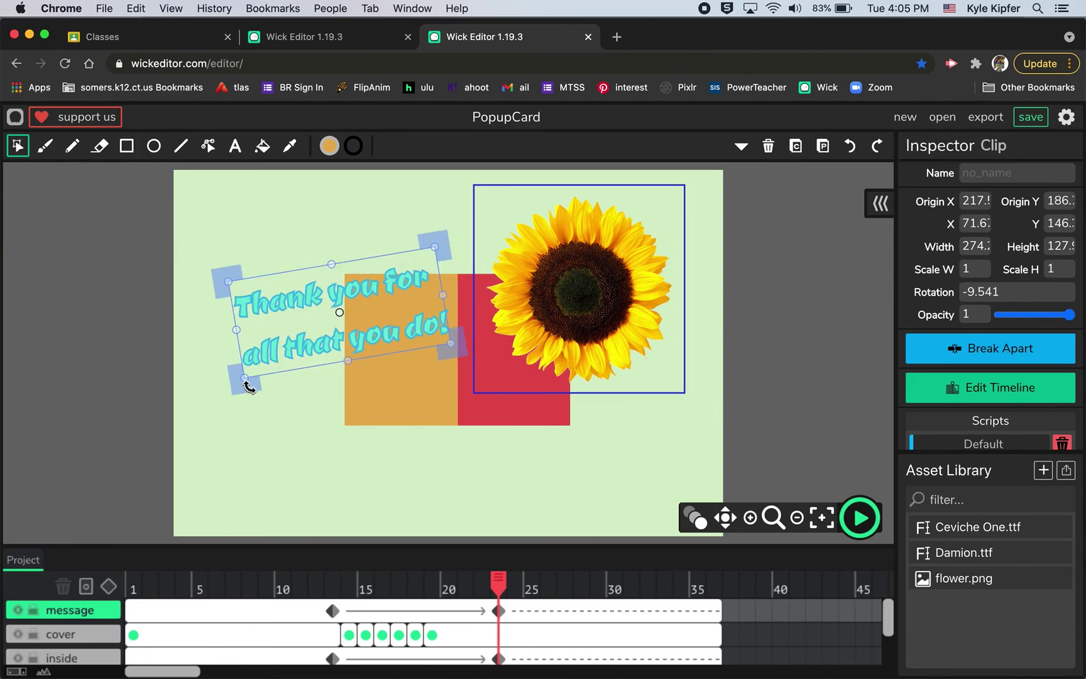
drag(304, 355, 286, 408)
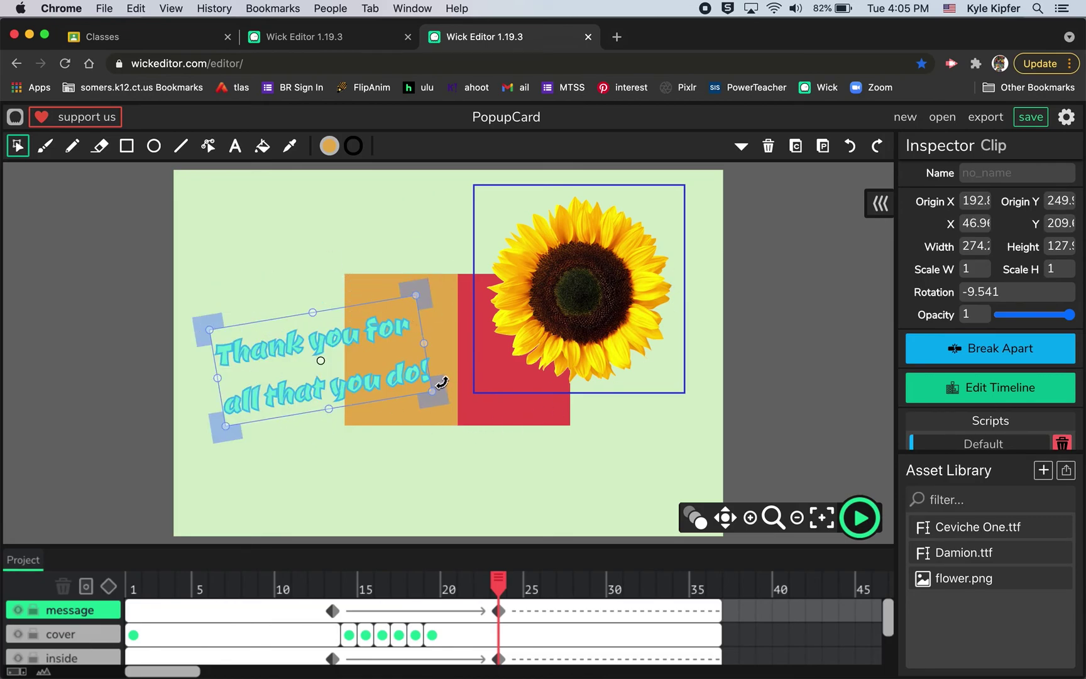
drag(498, 582, 164, 591)
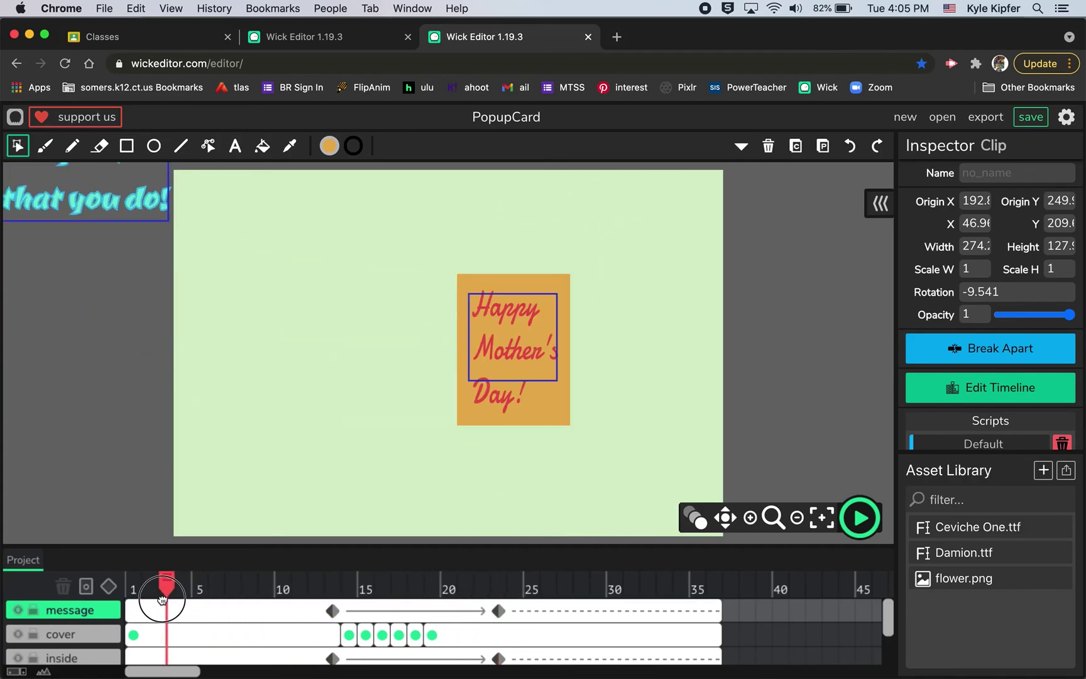
click(860, 518)
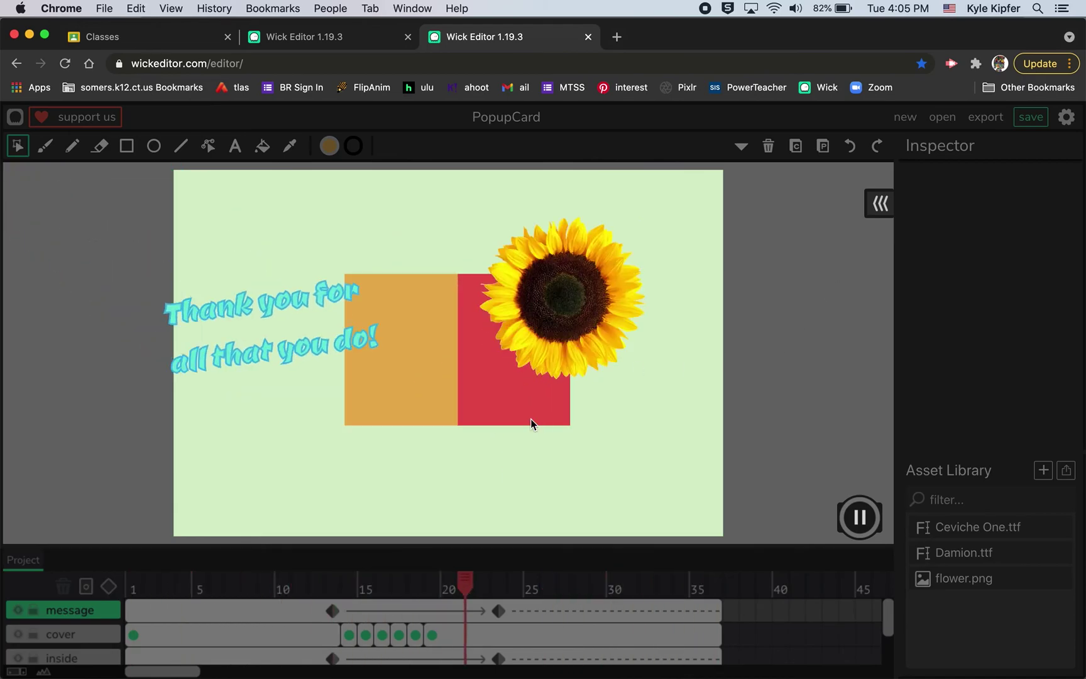
click(858, 518)
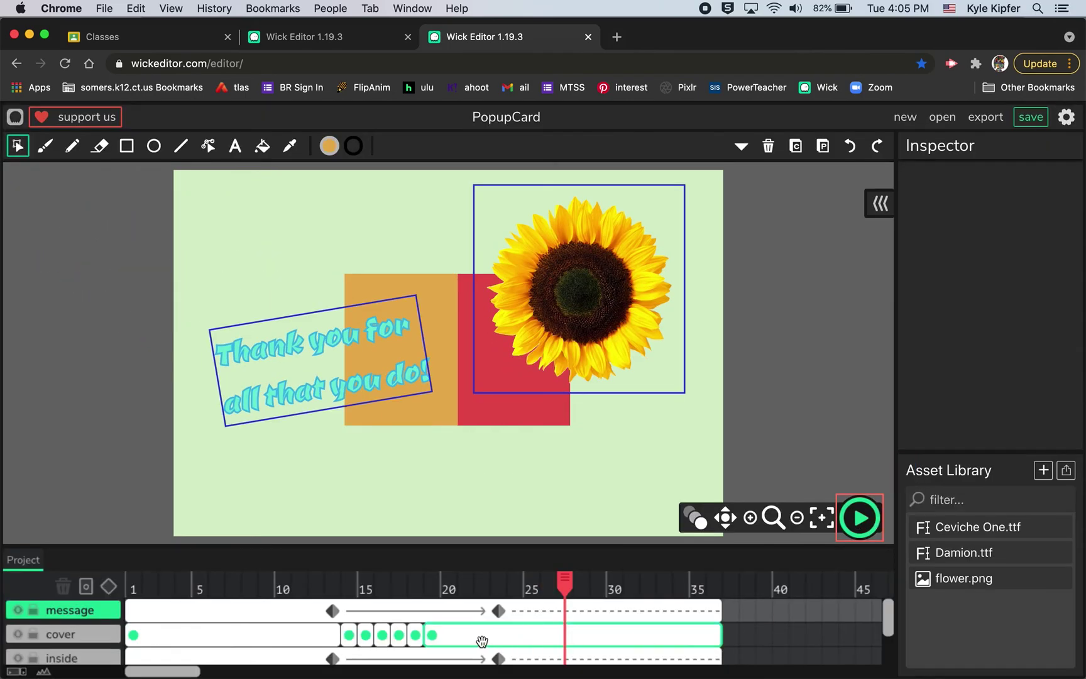
click(500, 611)
- Move the message's landing keyframe to frame 21 and check the drop-in
drag(501, 614, 468, 616)
click(455, 616)
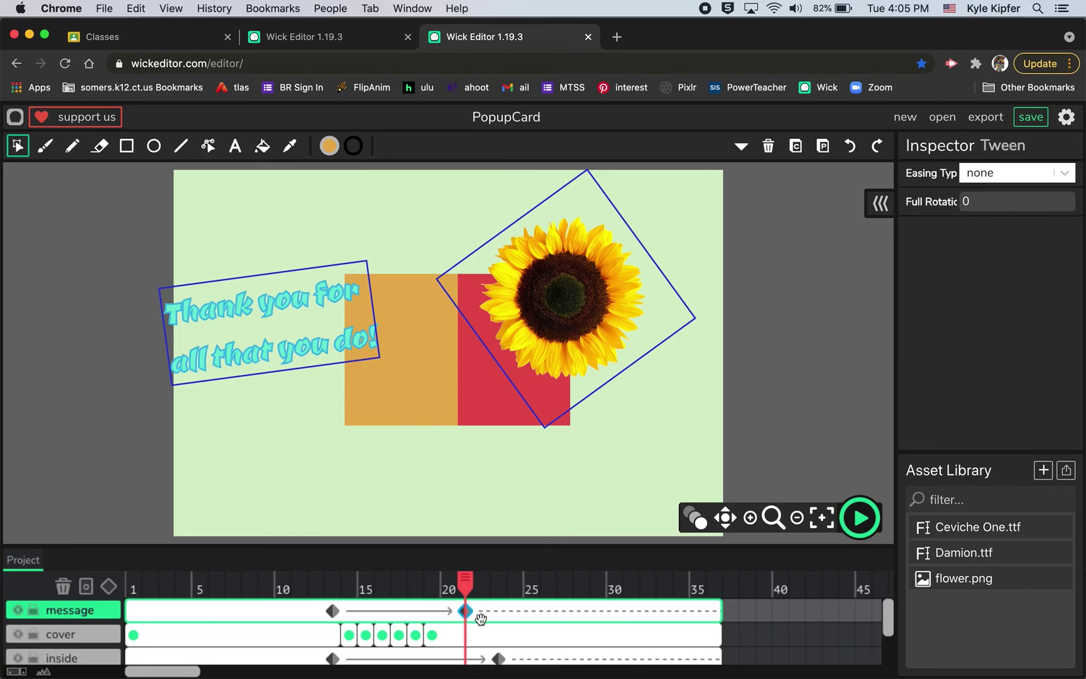
click(465, 585)
drag(464, 584, 494, 576)
- Enlarge the thank-you text at frame 23, then shrink it slightly at frame 25
click(505, 611)
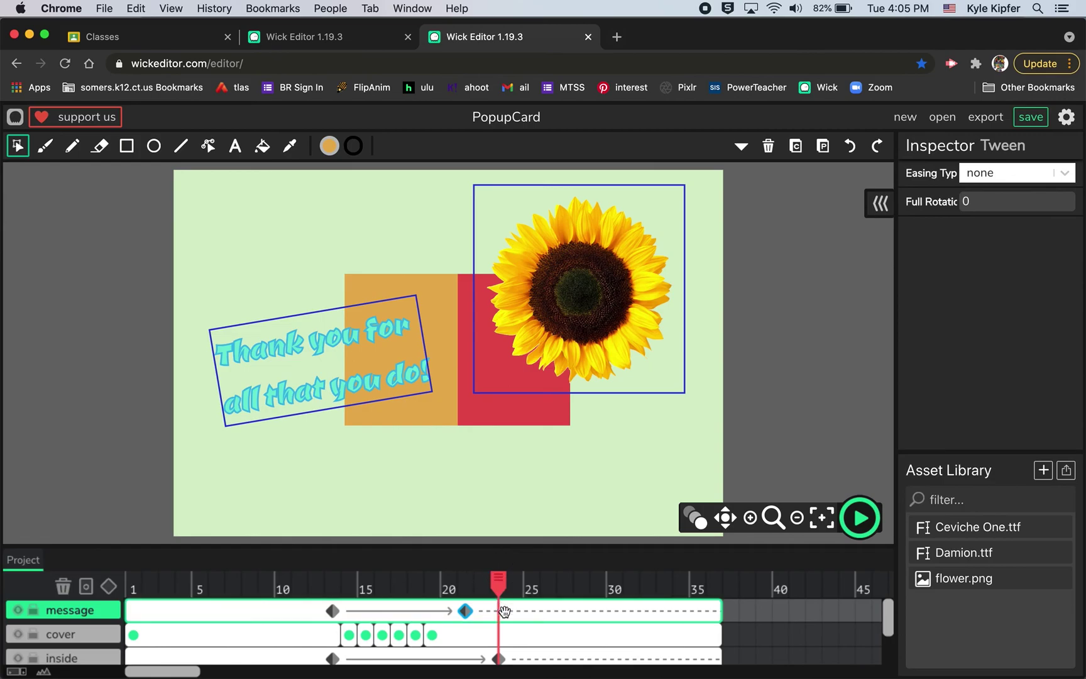
click(503, 613)
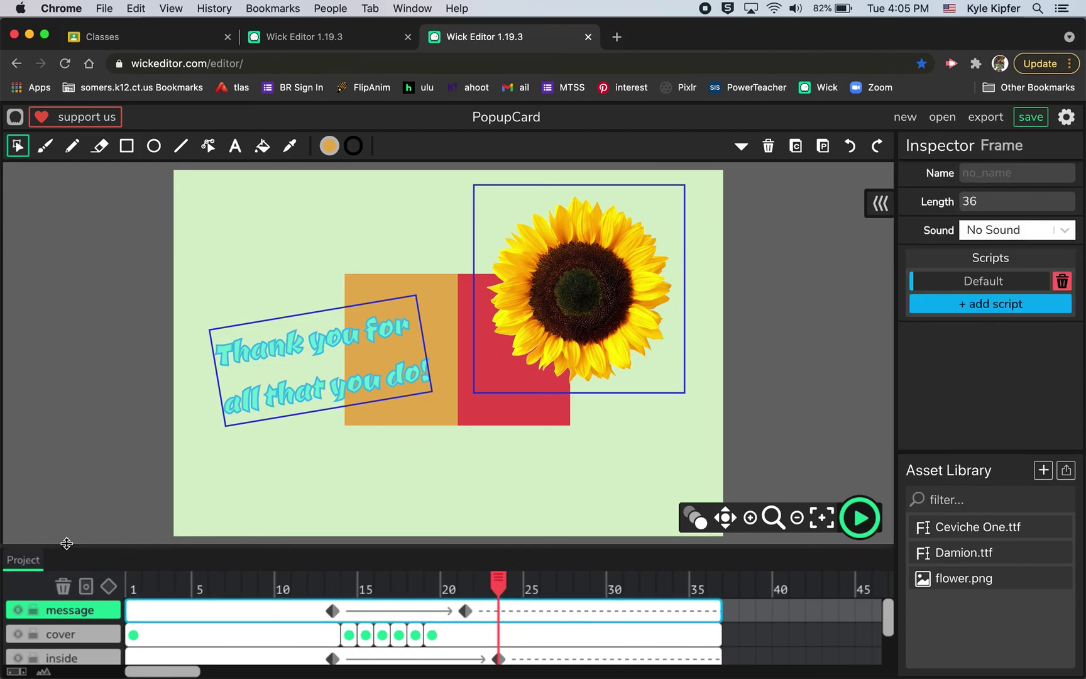
click(392, 343)
drag(415, 299, 435, 281)
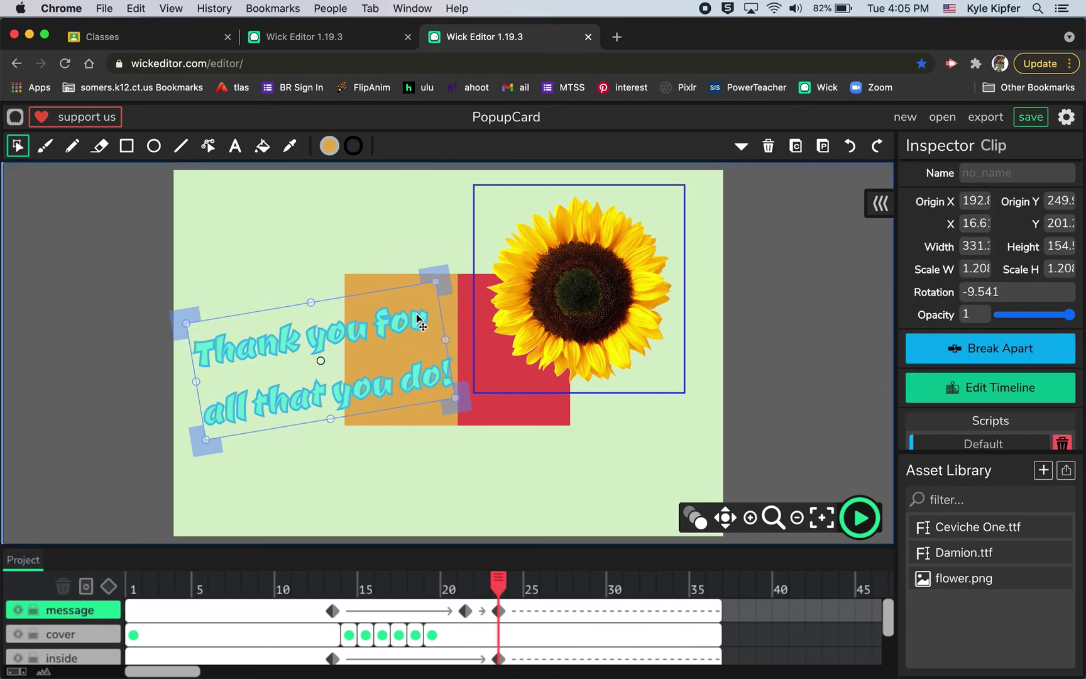
click(533, 611)
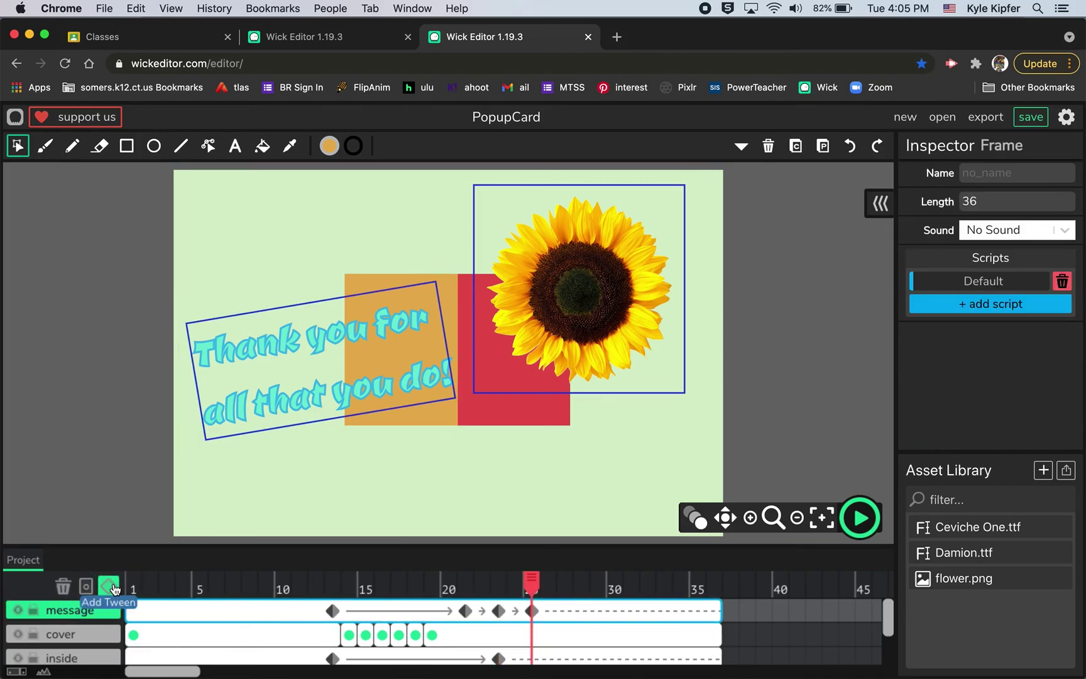
click(378, 400)
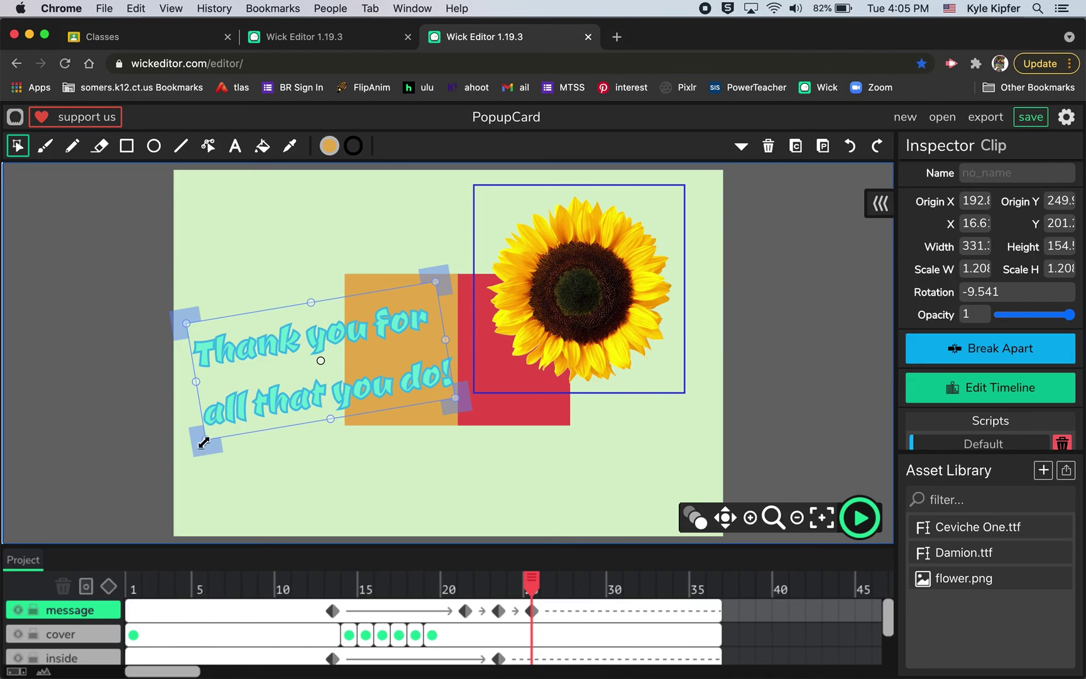
mouse_move(207, 442)
mouse_down()
mouse_move(200, 449)
mouse_move(221, 432)
mouse_up()
- Enlarge the text again at frame 27 to 1.227 scale and preview the pulse
click(568, 618)
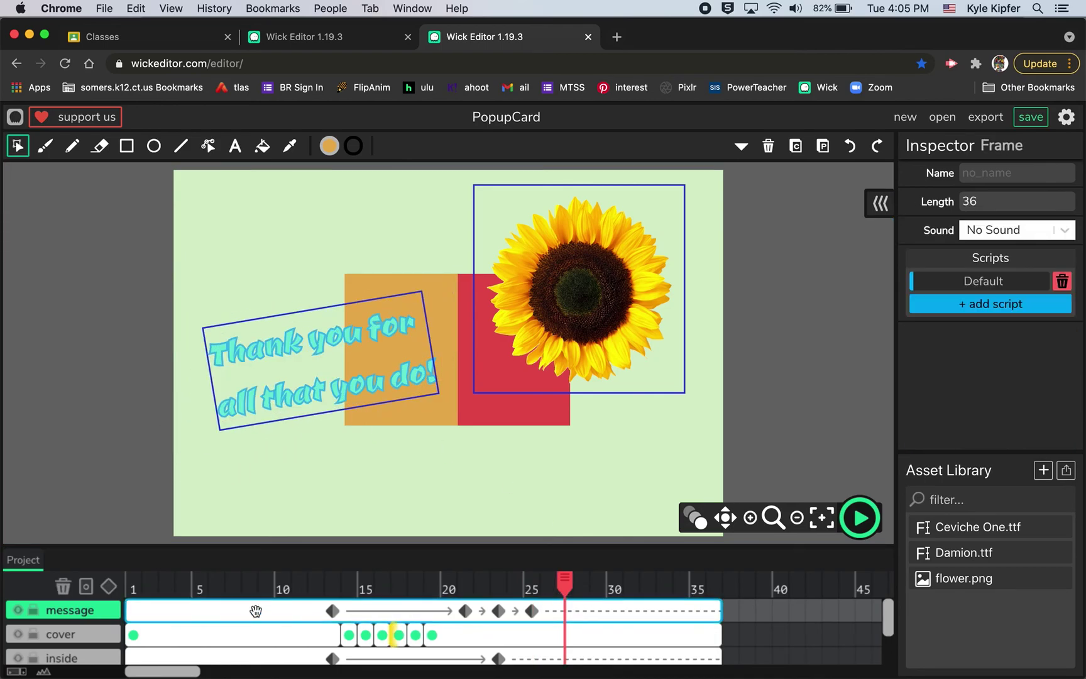
click(403, 329)
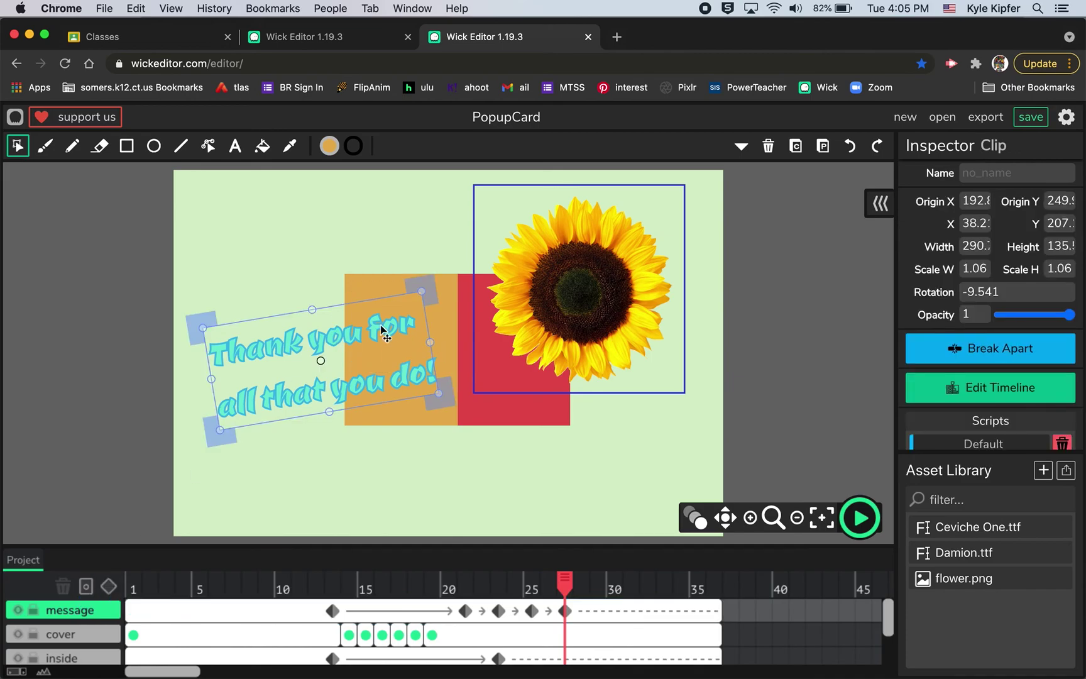
drag(420, 296, 433, 282)
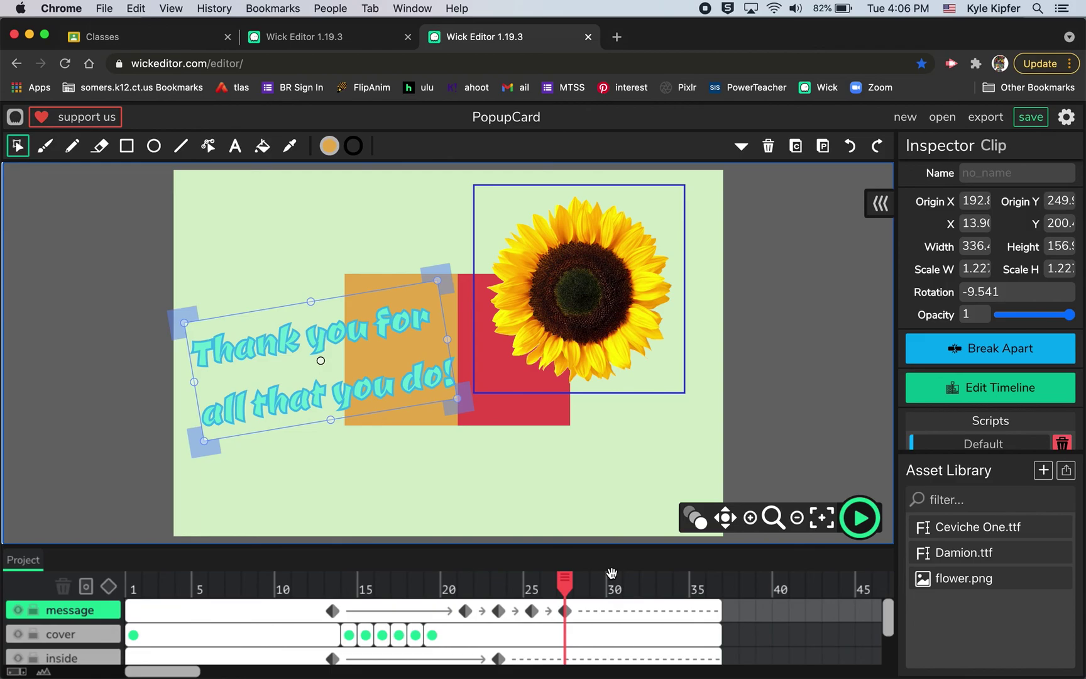
click(860, 518)
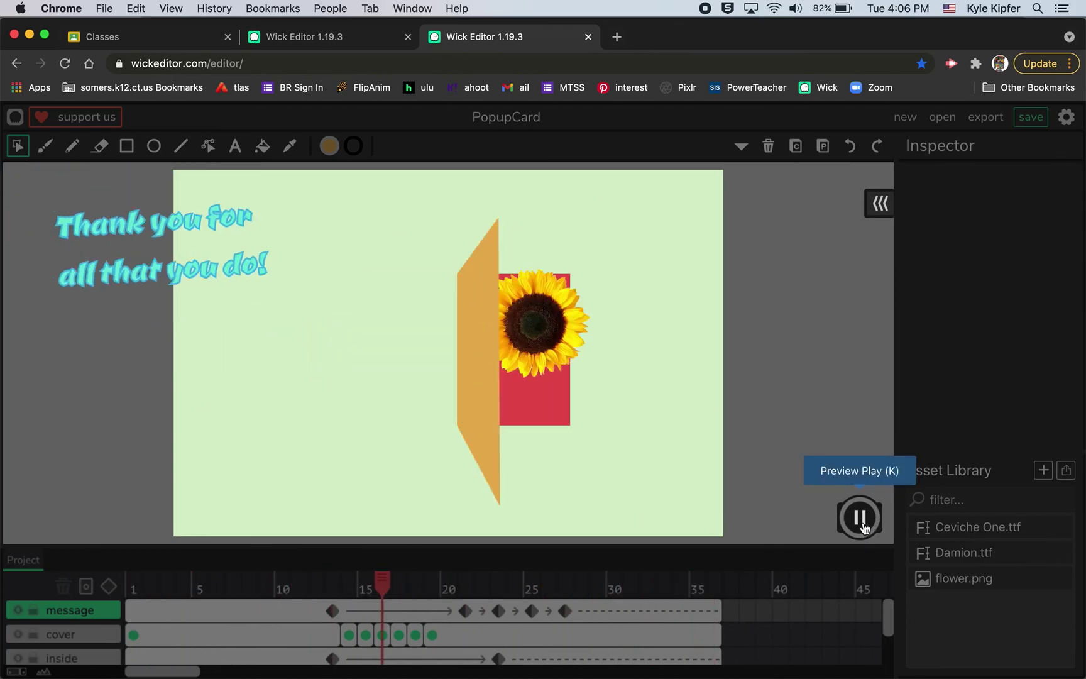
click(861, 521)
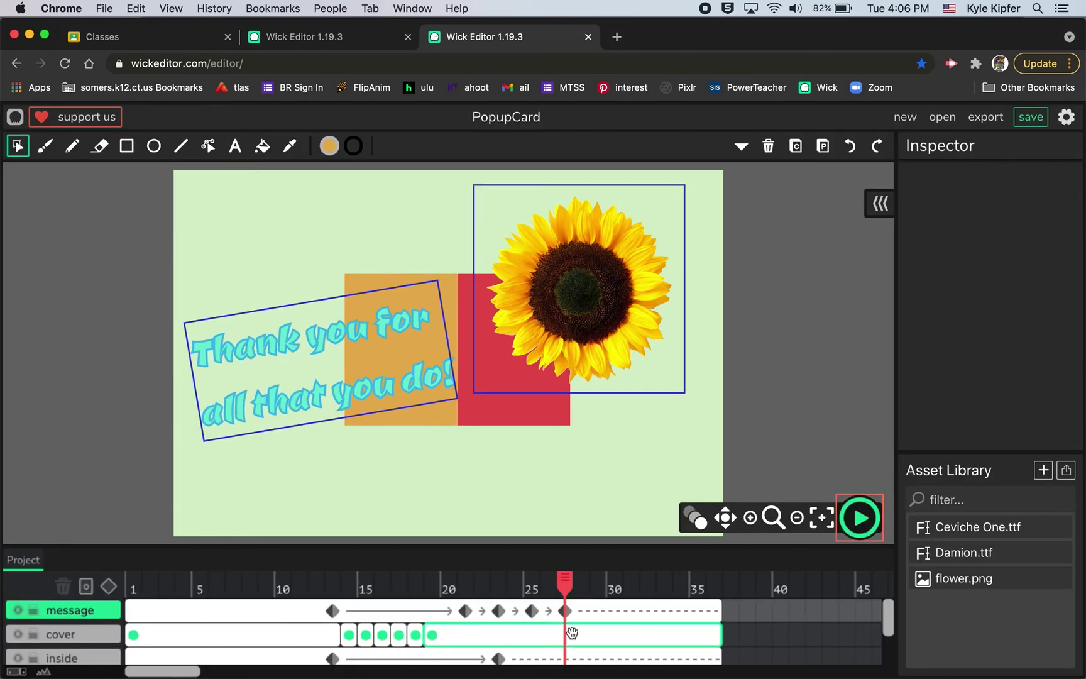
scroll(553, 629, down, 1)
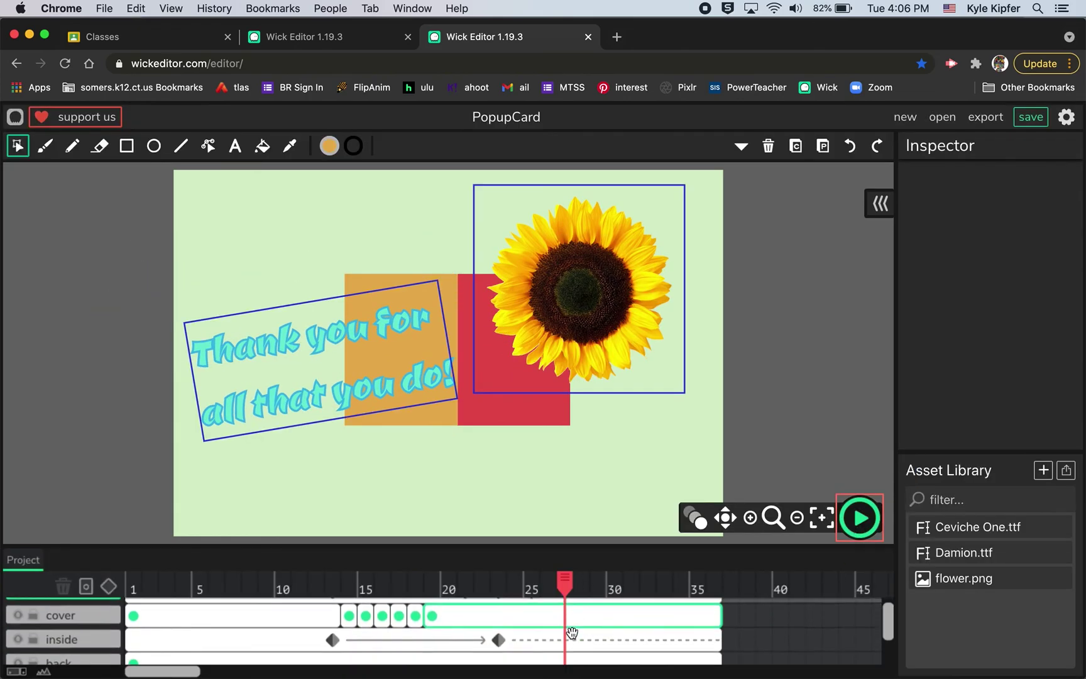
- Stretch the sunflower's spin-out tween to end at frame 36 and preview the card
click(499, 635)
drag(605, 633, 715, 632)
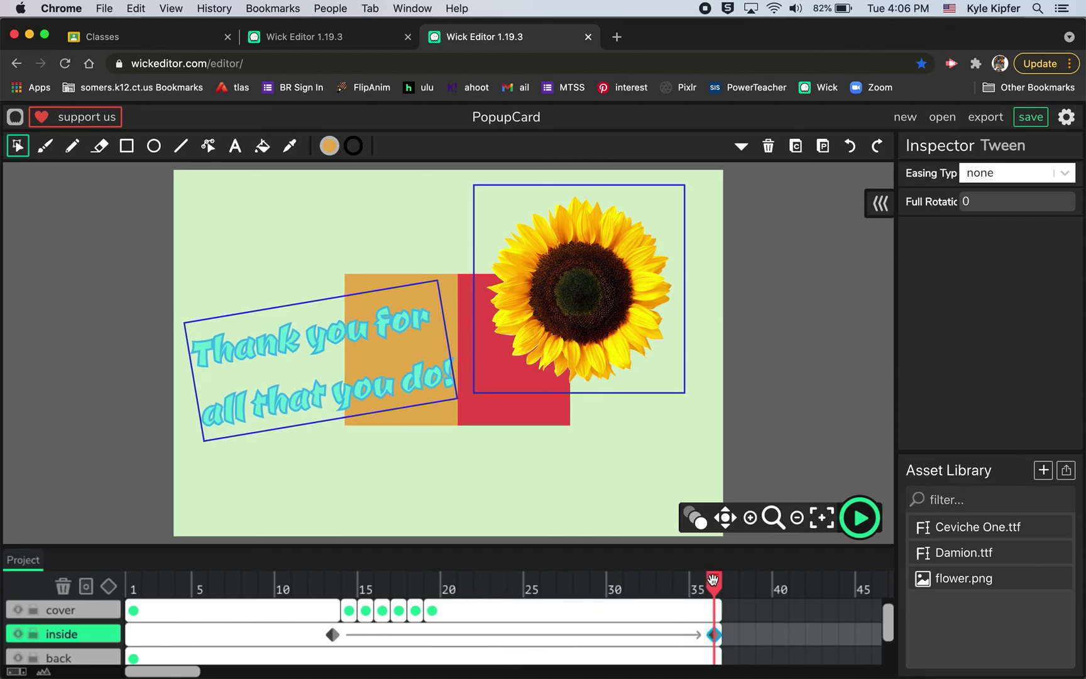
drag(715, 585, 363, 595)
scroll(379, 632, up, 2)
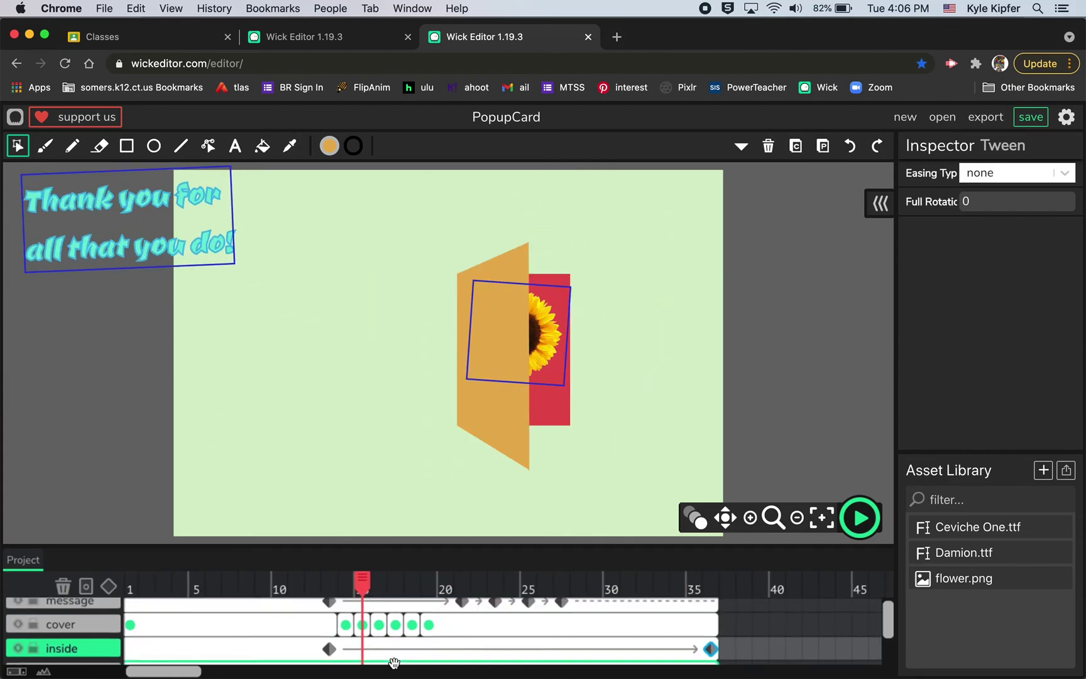
click(859, 519)
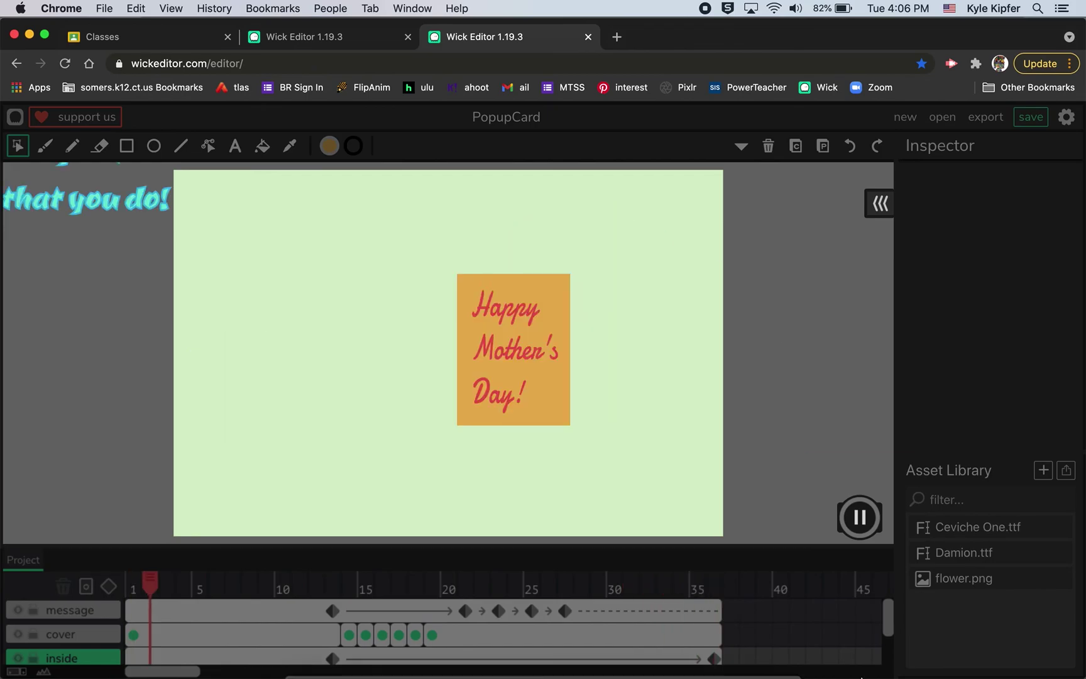
mouse_move(861, 676)
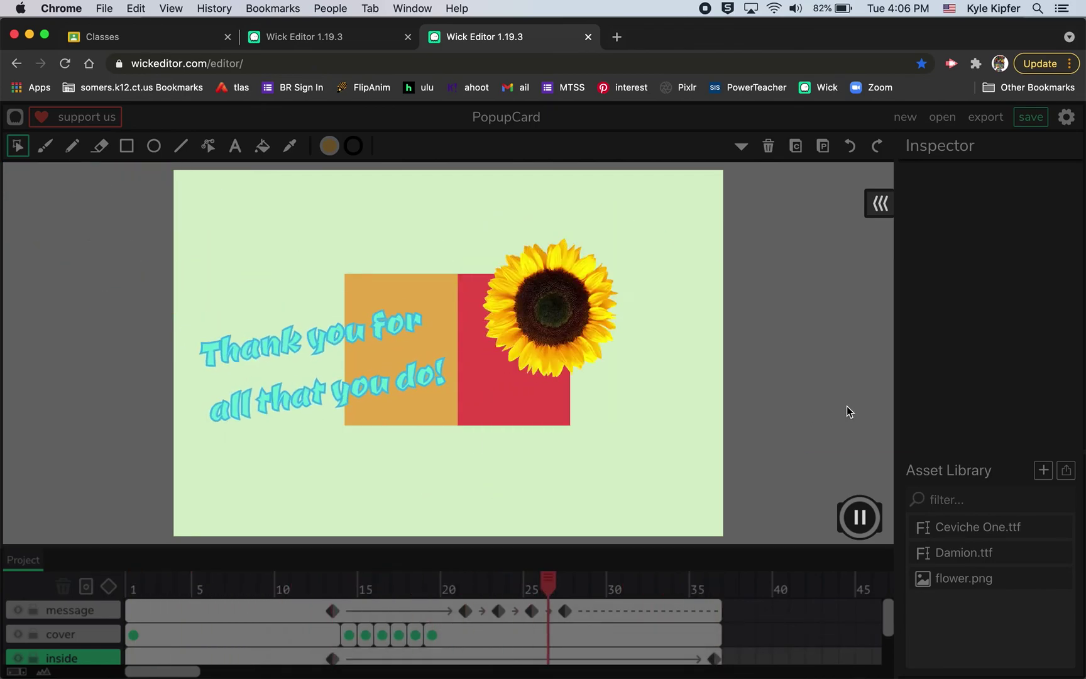